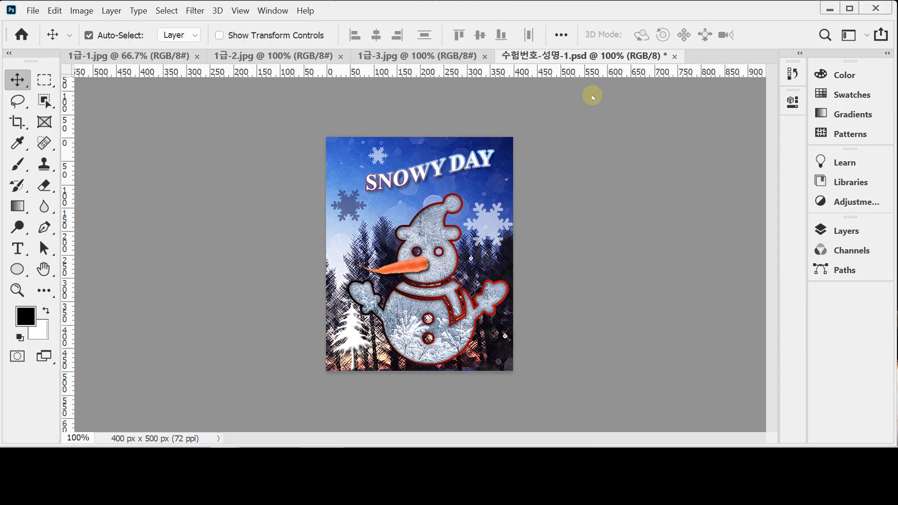
# Step: Create a new blank document 400 pixels wide and 500 pixels high
pyautogui.hotkey('ctrl', 'n')
pyautogui.click(607, 153)
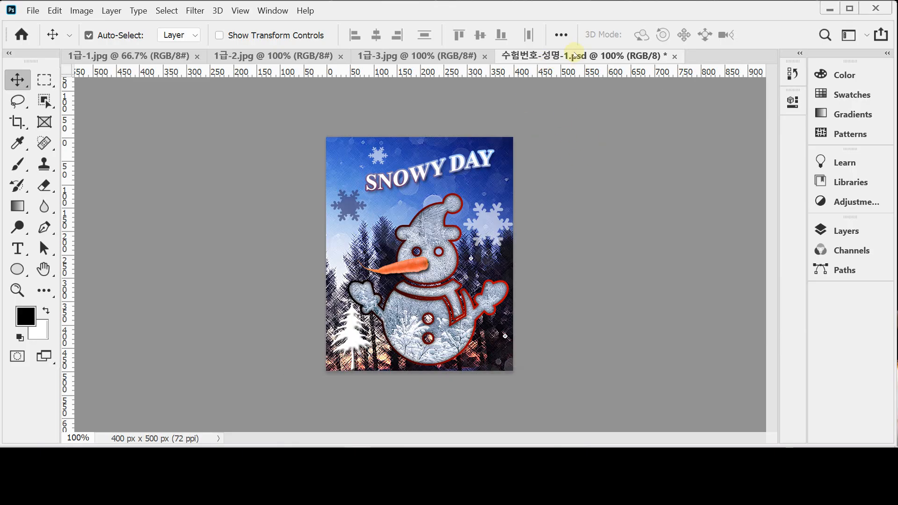
pyautogui.press('ctrl')
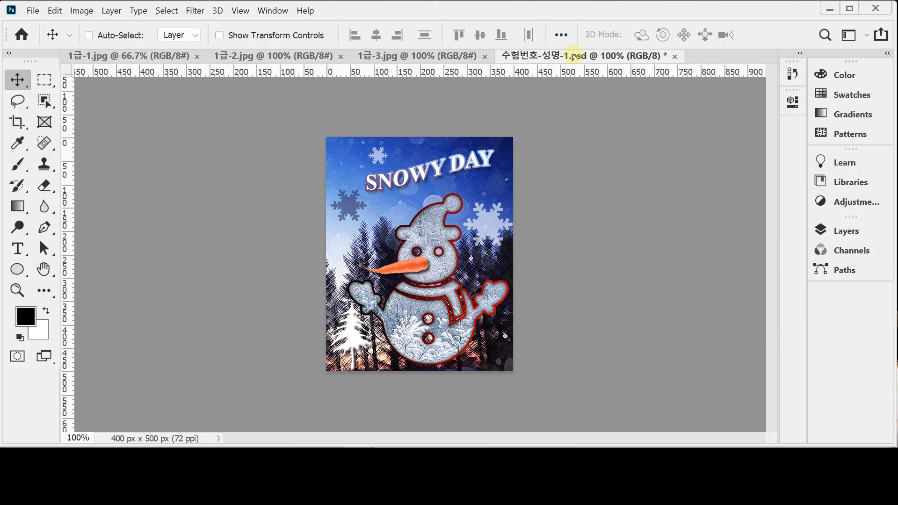
pyautogui.hotkey('ctrl', 'n')
pyautogui.click(434, 182)
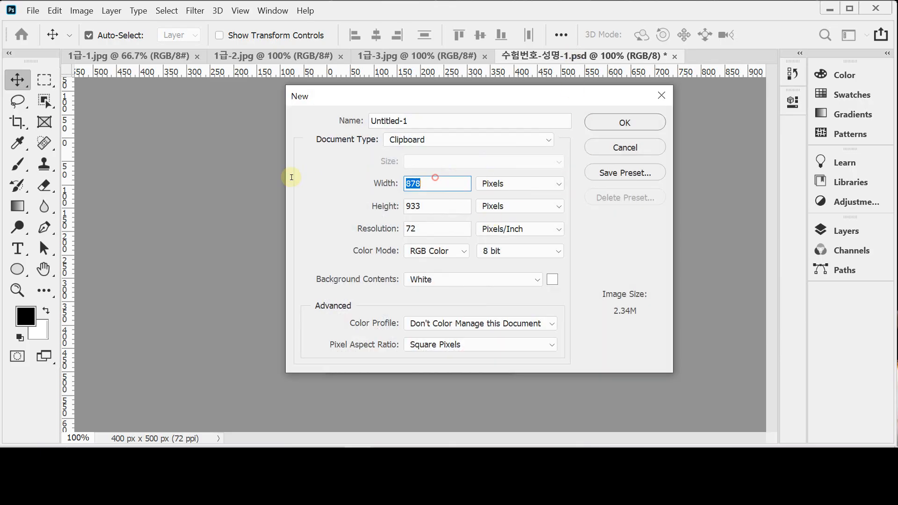
pyautogui.write('400')
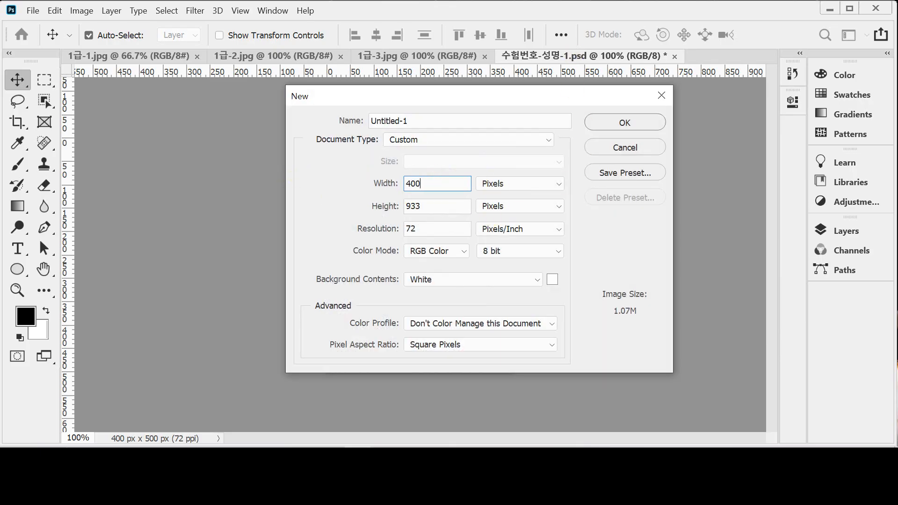
pyautogui.press('Tab')
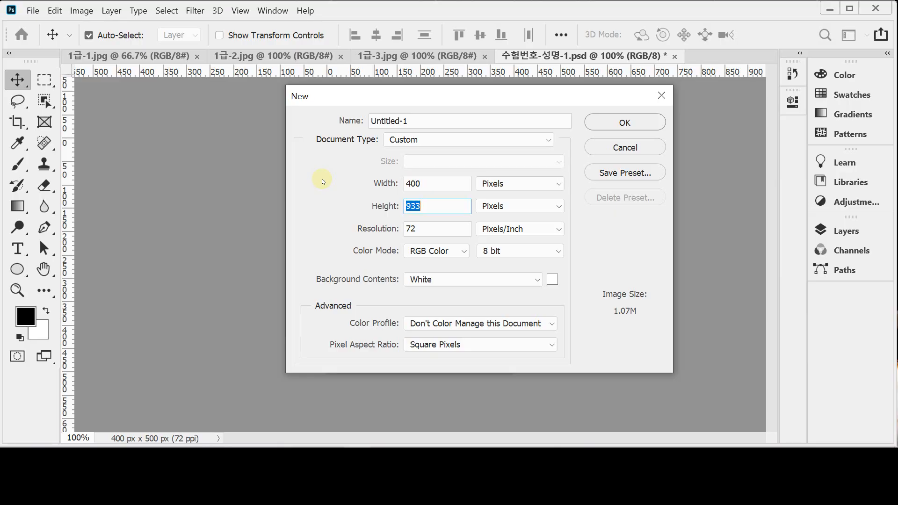
pyautogui.write('500')
pyautogui.press('Tab')
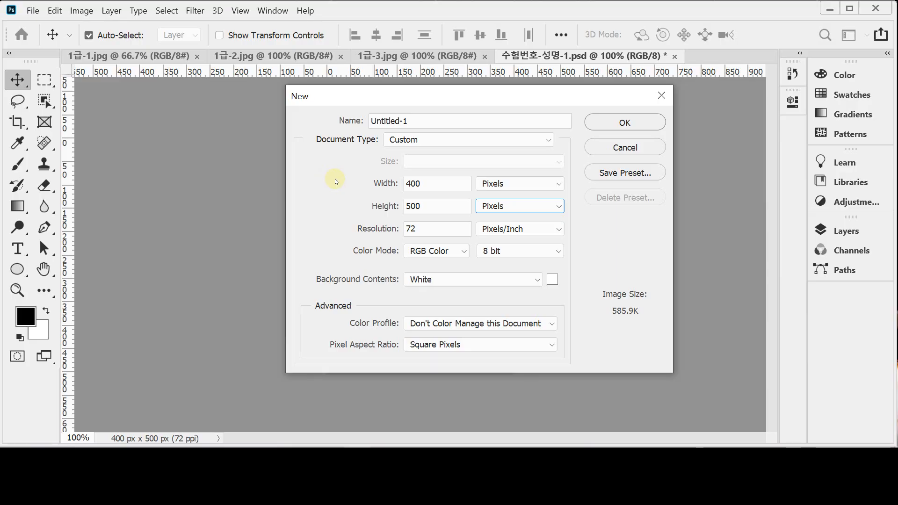
pyautogui.press('Return')
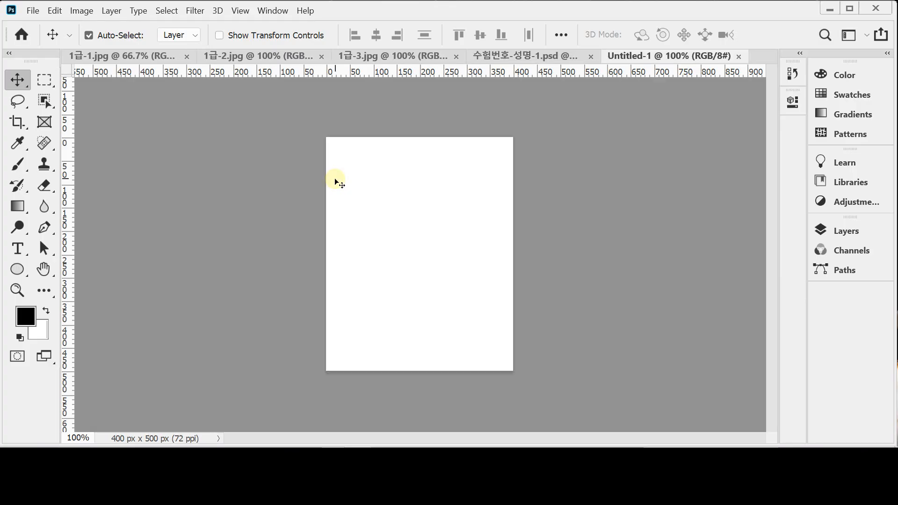
# Step: Show the grid on the blank document and float it side by side with the finished snowman reference image
pyautogui.press('ctrl')
pyautogui.hotkey('ctrl', "'")
pyautogui.moveTo(620, 56); pyautogui.dragTo(499, 96)
pyautogui.moveTo(545, 55); pyautogui.dragTo(176, 109)
pyautogui.moveTo(485, 90); pyautogui.dragTo(366, 111)
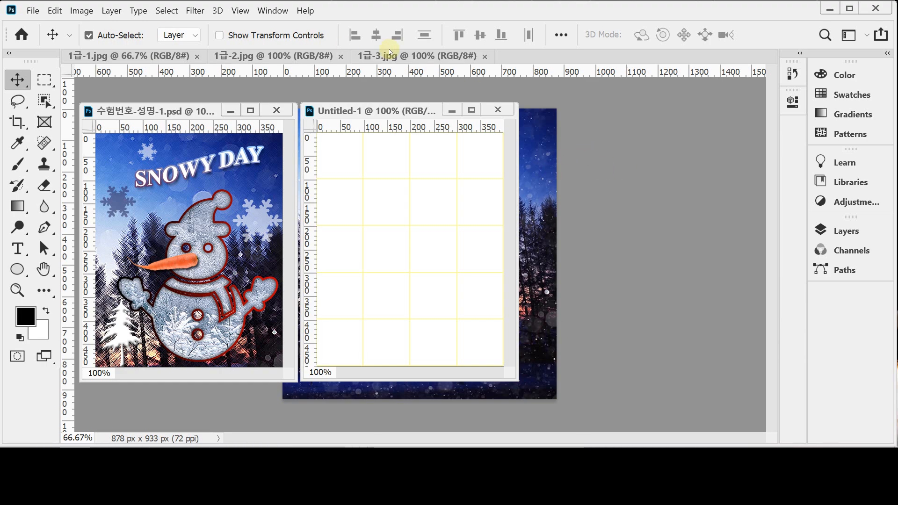
# Step: Copy the entire 1급-1.jpg image, close that file, and paste the image into the new document
pyautogui.moveTo(131, 56); pyautogui.dragTo(147, 78)
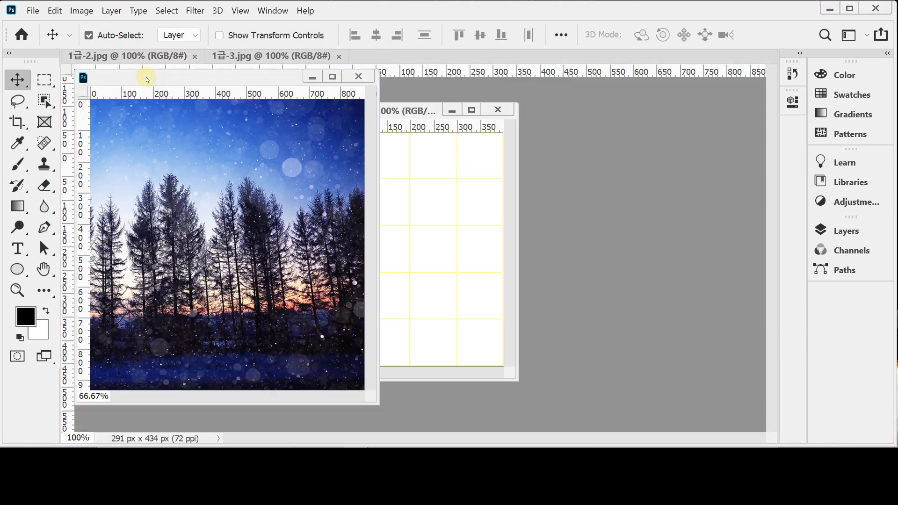
pyautogui.hotkey('ctrl', 'a')
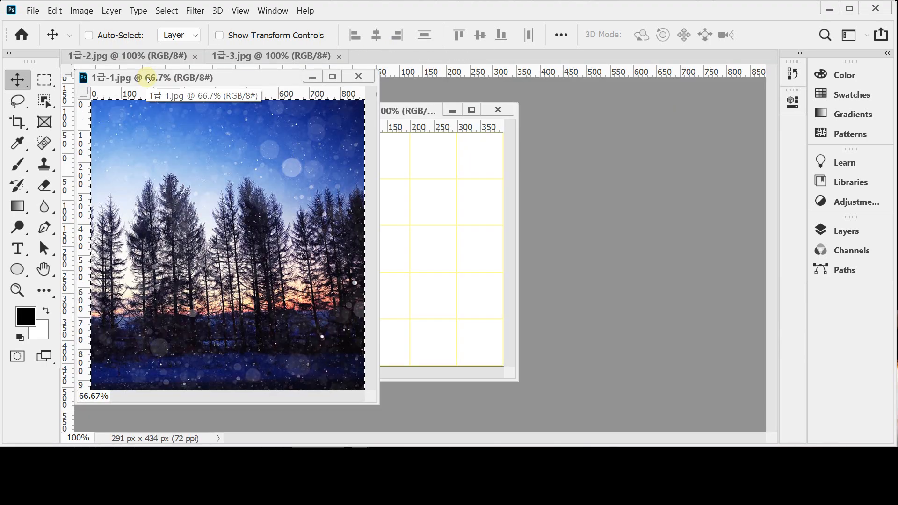
pyautogui.hotkey('ctrl', 'c')
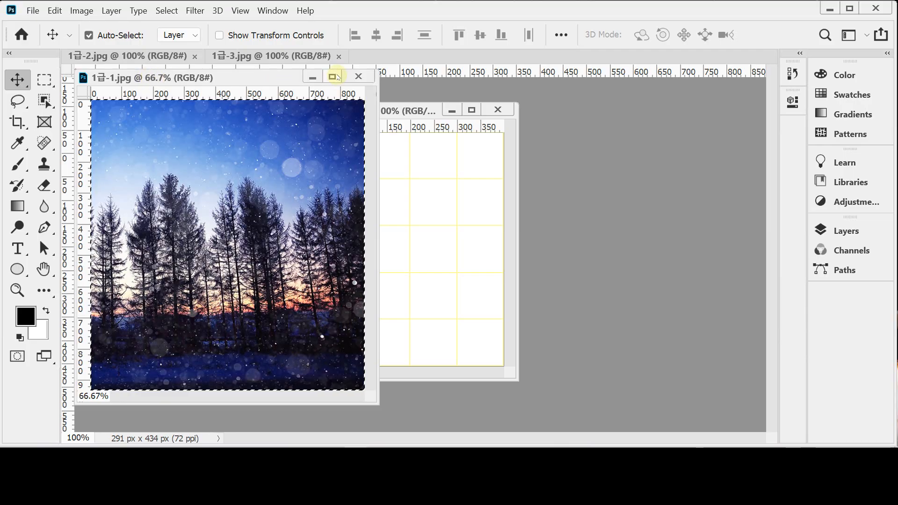
pyautogui.hotkey('ctrl', 'w')
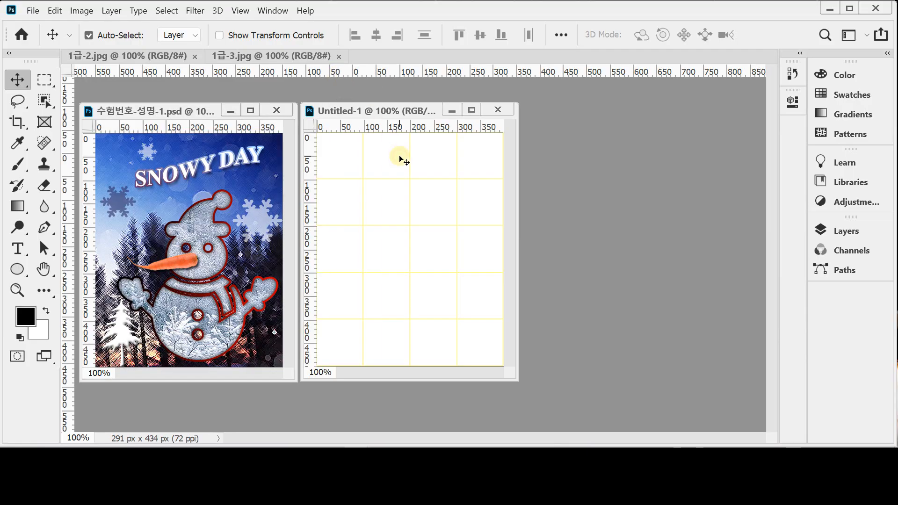
pyautogui.hotkey('ctrl', 'v')
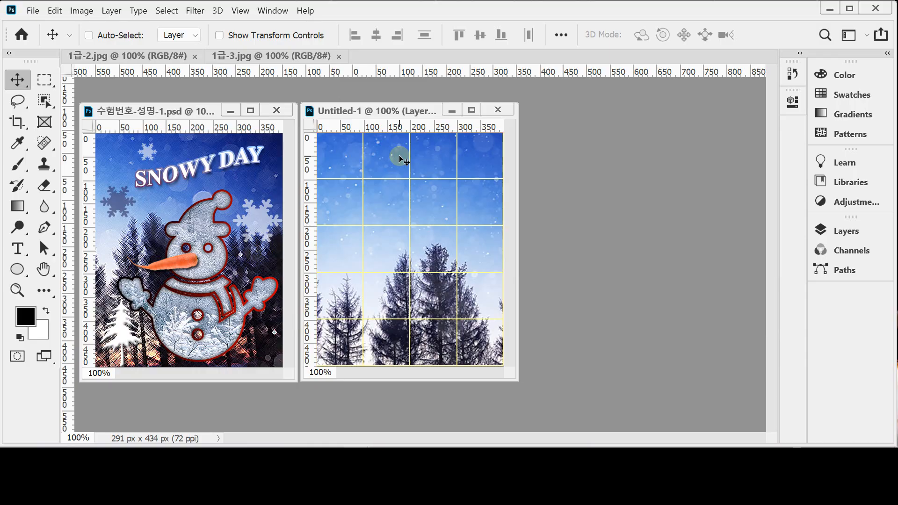
# Step: Scale down the pasted forest photo proportionally and reposition it so it fills the canvas like the reference
pyautogui.hotkey('ctrl', 't')
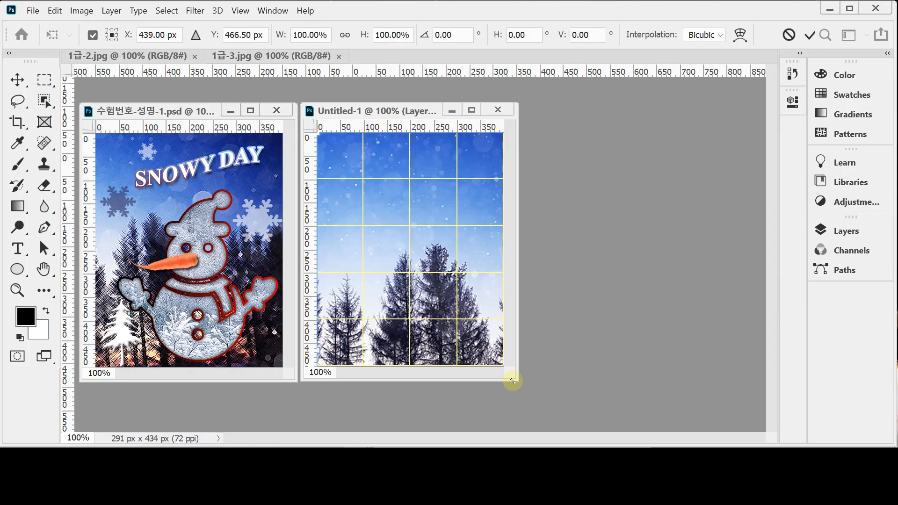
pyautogui.moveTo(512, 380); pyautogui.dragTo(651, 426)
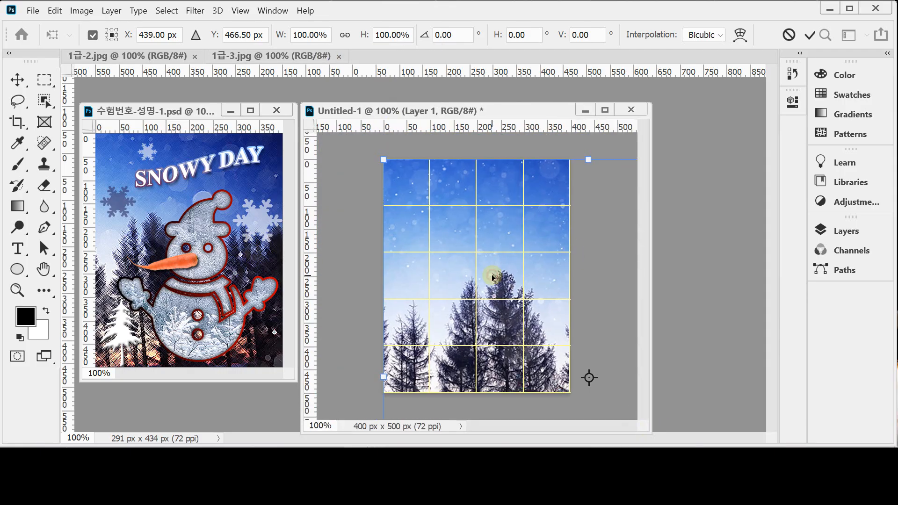
pyautogui.moveTo(374, 154); pyautogui.dragTo(462, 239)
pyautogui.moveTo(525, 343); pyautogui.dragTo(368, 248)
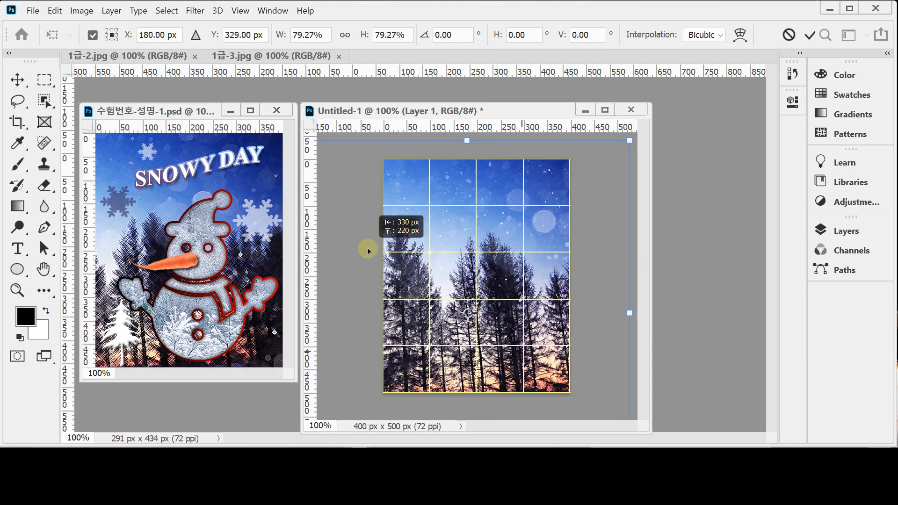
pyautogui.moveTo(531, 310); pyautogui.dragTo(546, 337)
pyautogui.moveTo(507, 278); pyautogui.dragTo(500, 303)
pyautogui.press('Return')
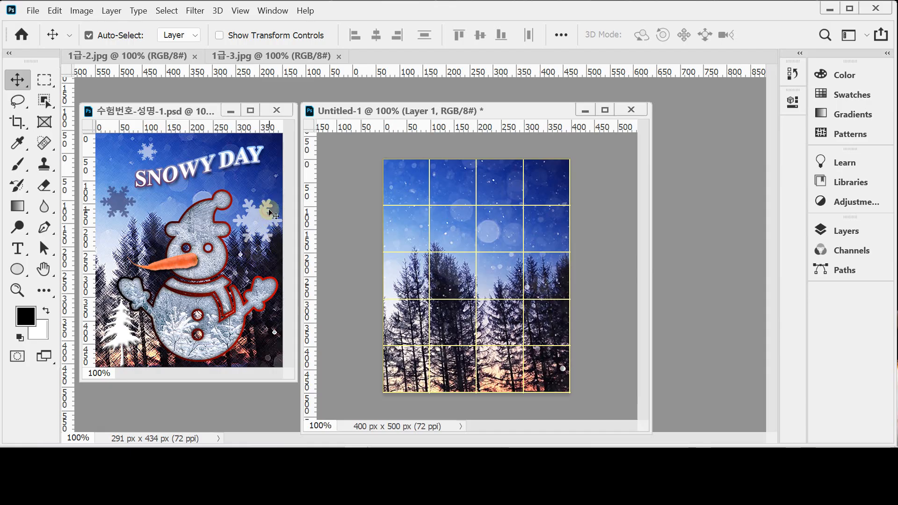
# Step: Show the grid on the finished snowman reference and nudge the forest photo slightly right to match it
pyautogui.press('ctrl')
pyautogui.hotkey('ctrl', "'")
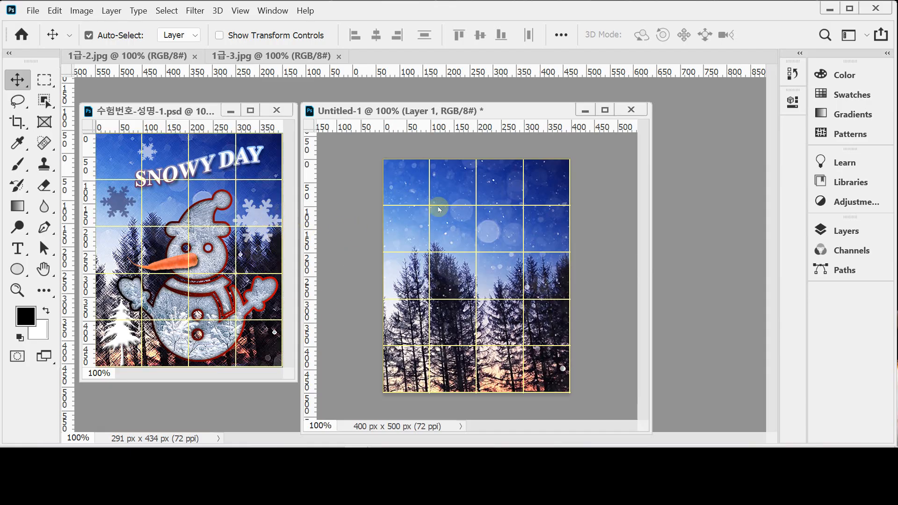
pyautogui.moveTo(648, 430); pyautogui.dragTo(575, 390)
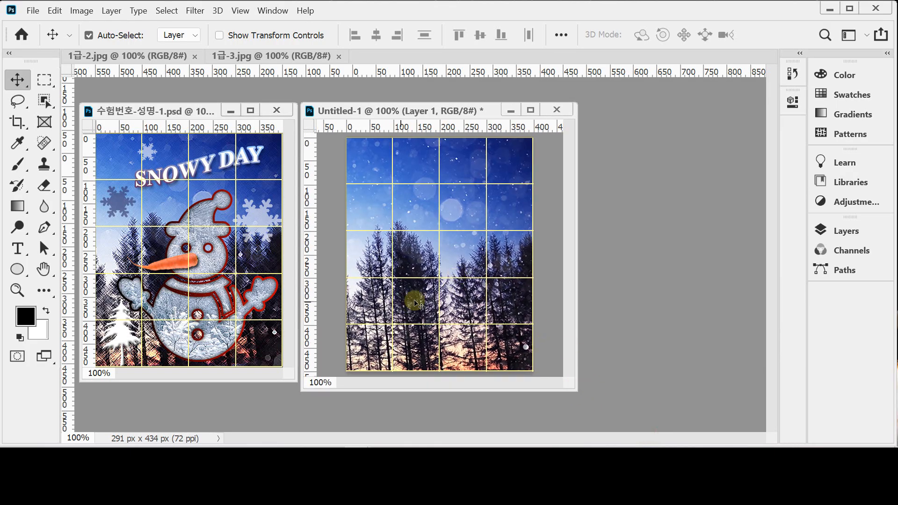
pyautogui.moveTo(424, 297); pyautogui.dragTo(423, 299)
# Step: Save the document in Photoshop format as 수험번호-성명-1.psd in the 임시 folder on the desktop
pyautogui.press('ctrl')
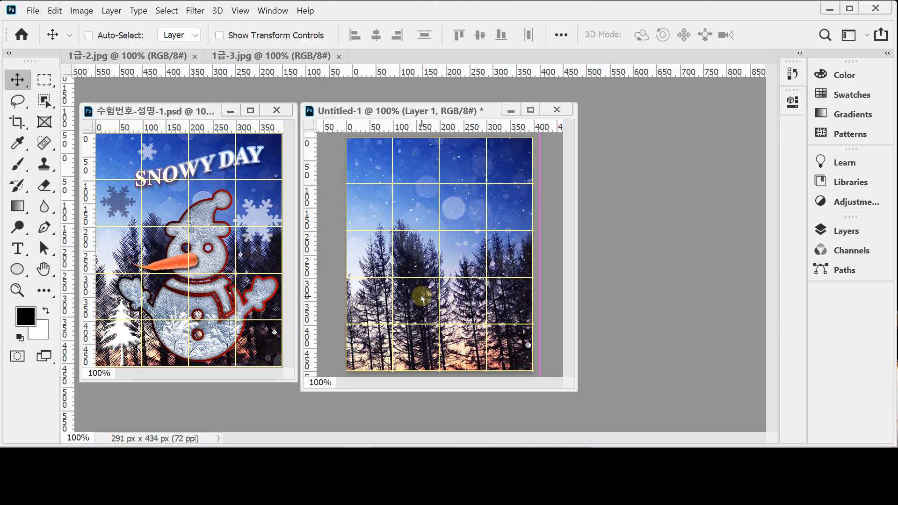
pyautogui.hotkey('ctrl', 's')
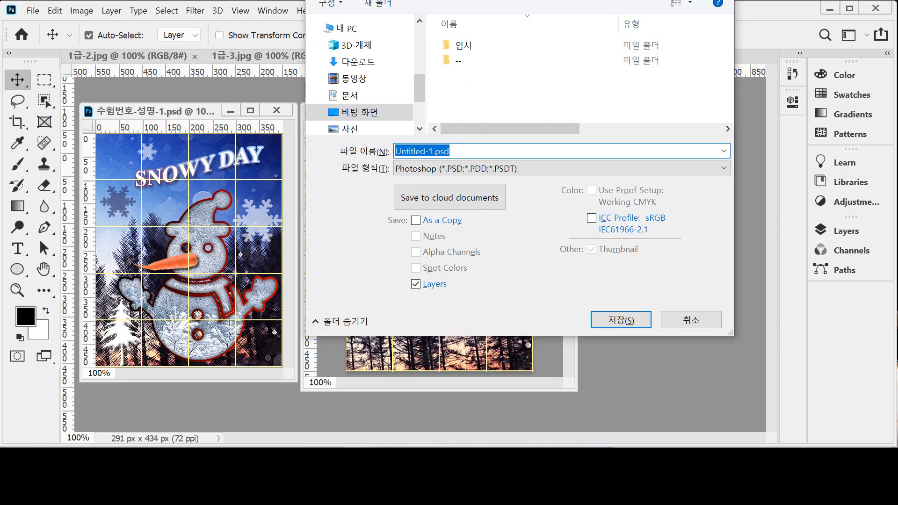
pyautogui.moveTo(449, 0); pyautogui.dragTo(440, 46)
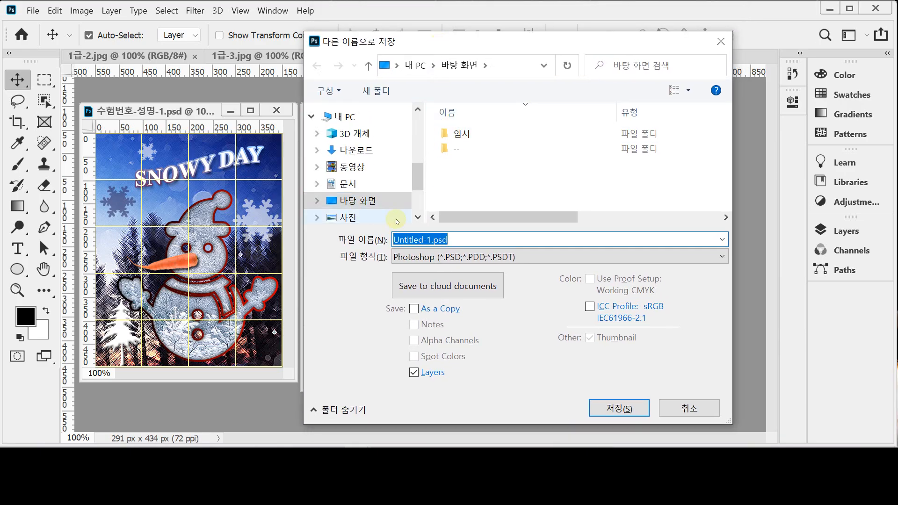
pyautogui.click(373, 203)
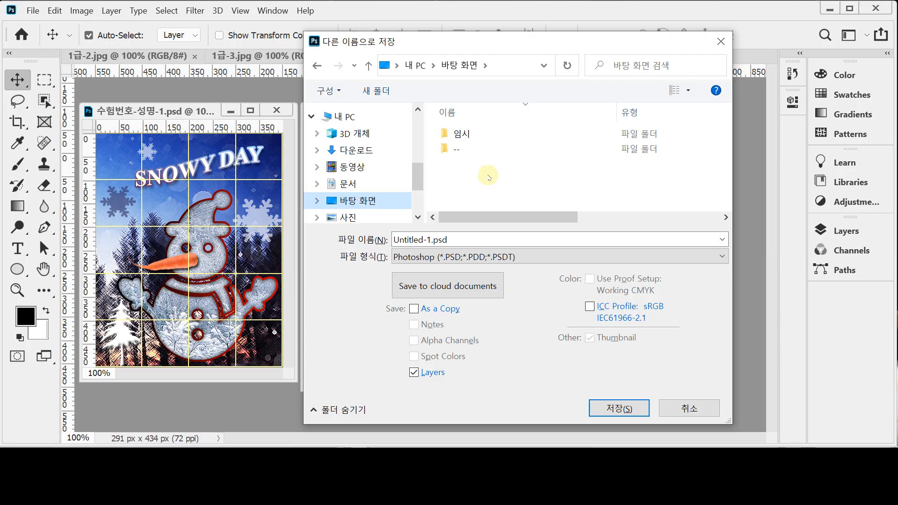
pyautogui.click(454, 134)
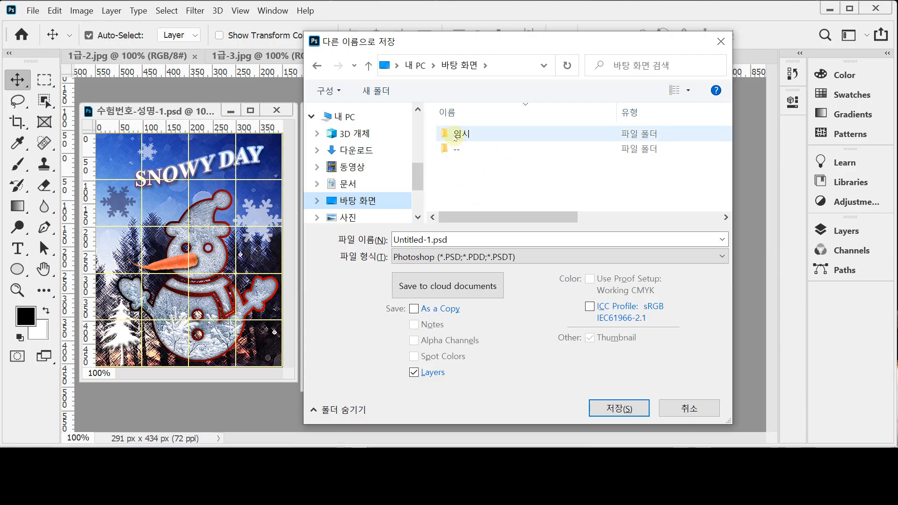
pyautogui.doubleClick(454, 135)
pyautogui.click(479, 239)
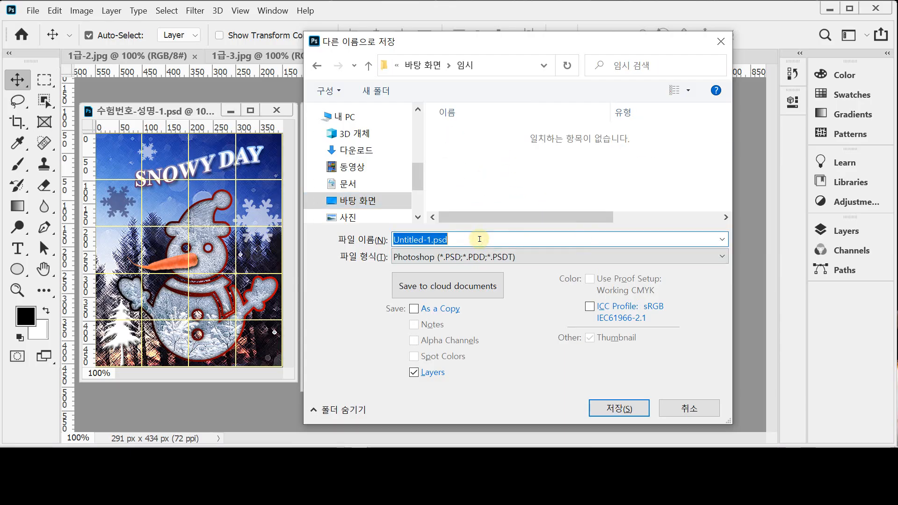
pyautogui.write('수')
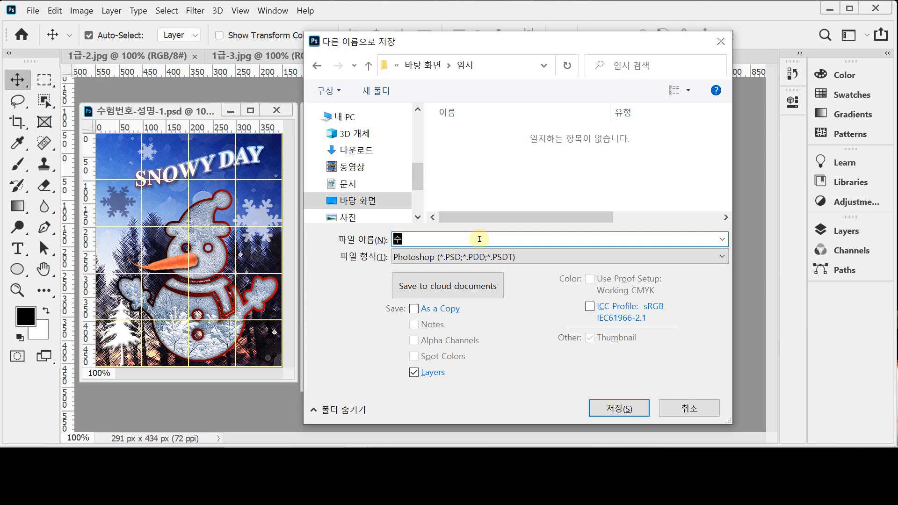
pyautogui.write('허')
pyautogui.write('버')
pyautogui.write('호-')
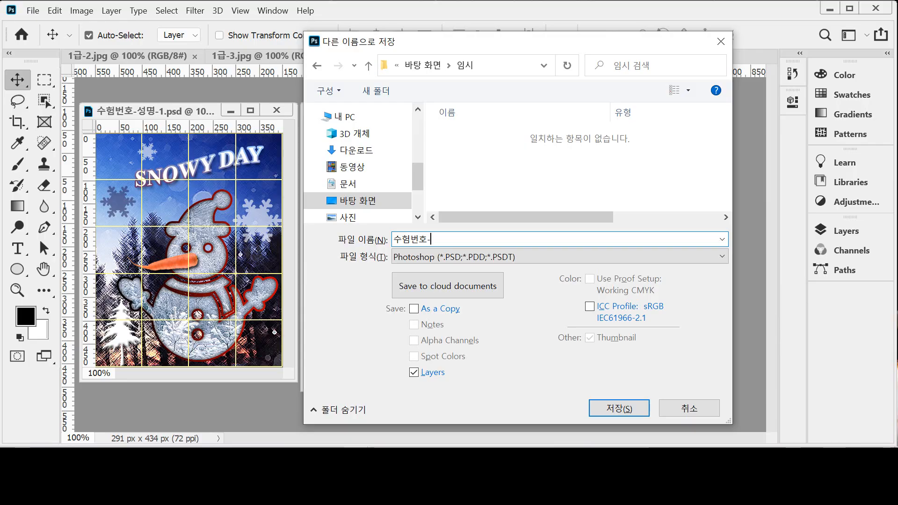
pyautogui.write('성명-')
pyautogui.press('Return')
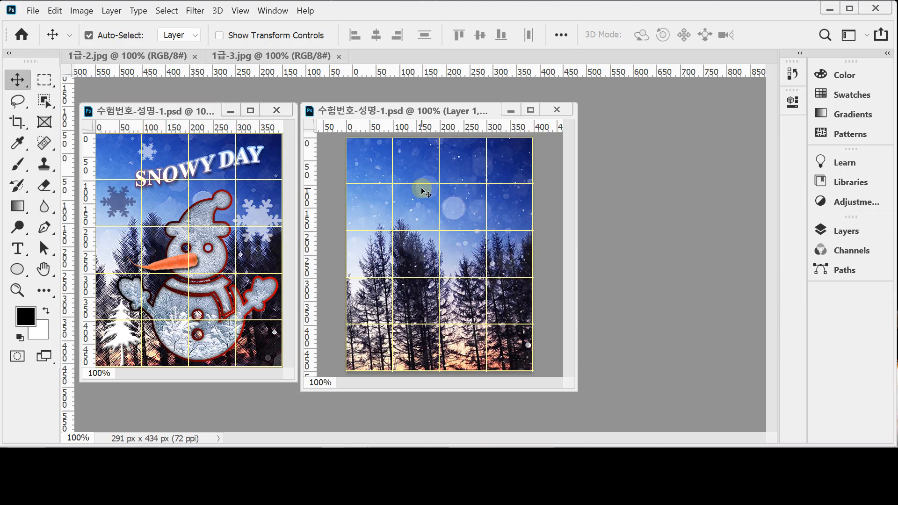
# Step: Apply the Crosshatch filter to the forest photo with stroke length 9, sharpness 6 and strength 1, and nudge it slightly right
pyautogui.click(195, 11)
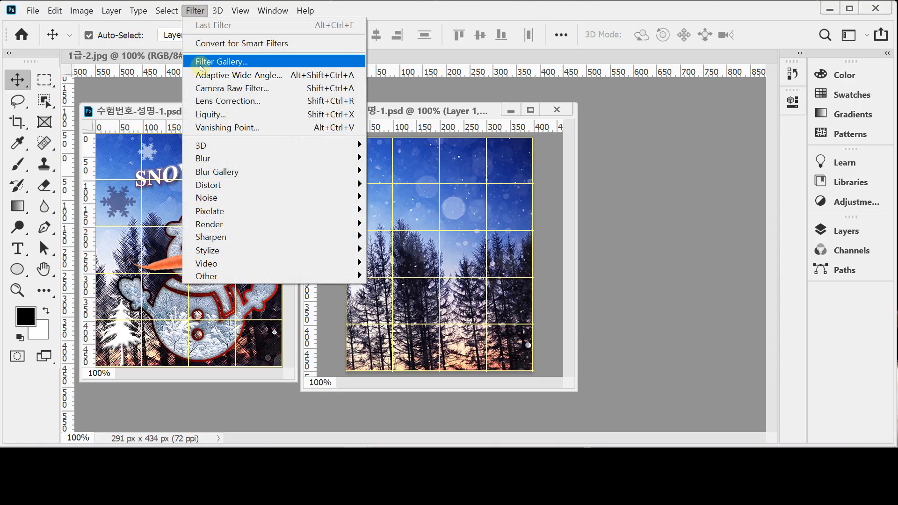
pyautogui.click(201, 64)
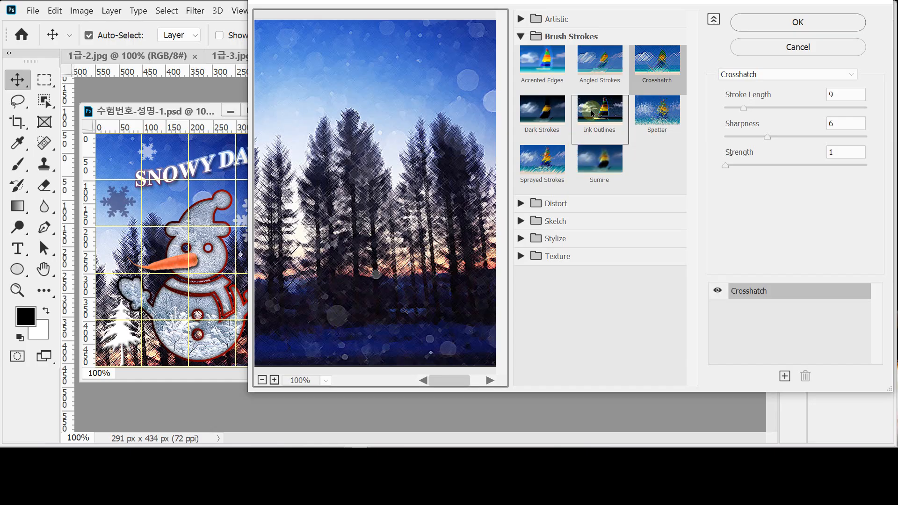
pyautogui.click(643, 74)
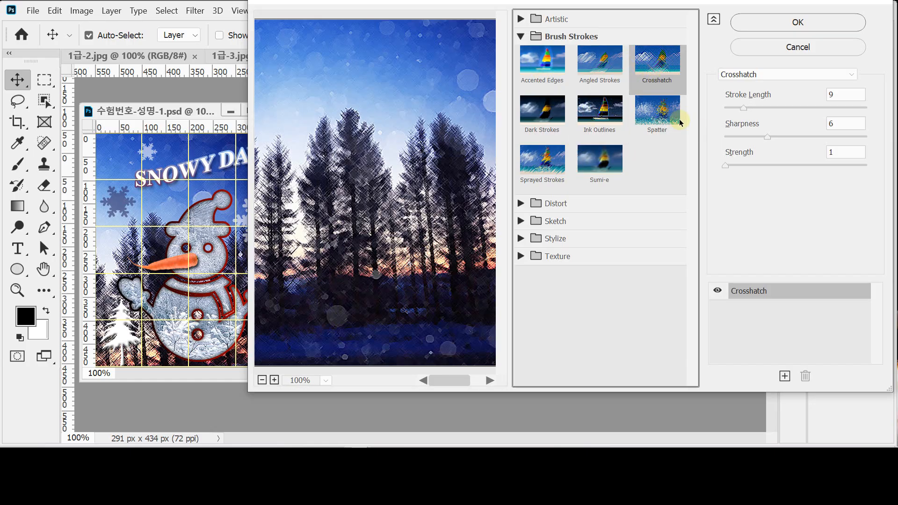
pyautogui.click(758, 21)
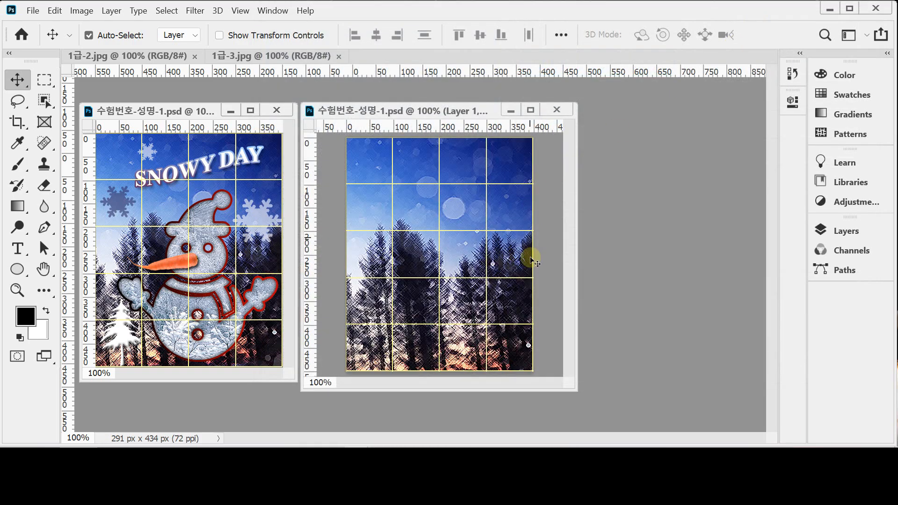
pyautogui.moveTo(420, 256); pyautogui.dragTo(423, 257)
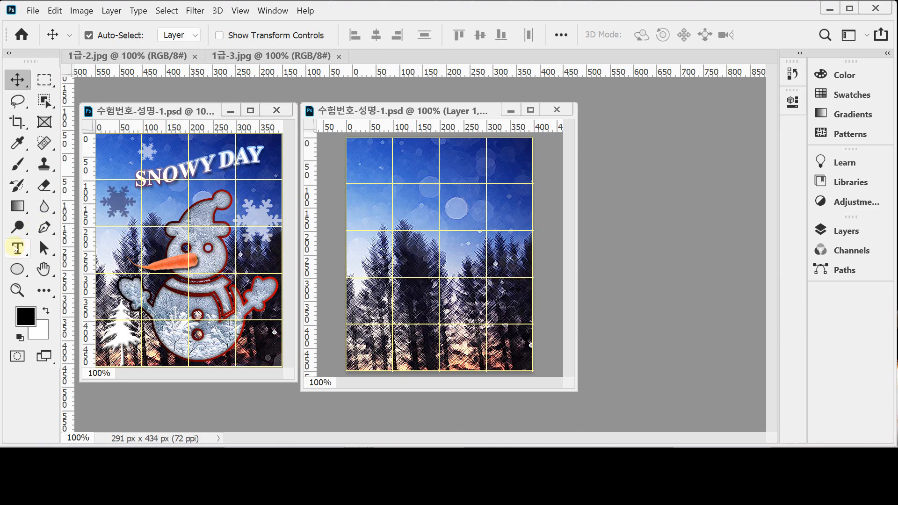
# Step: Draw a pale yellow ellipse shape without stroke, about 211 x 192 px, over the lower middle of the forest photo as the snowman's body
pyautogui.click(17, 270)
pyautogui.rightClick(17, 270)
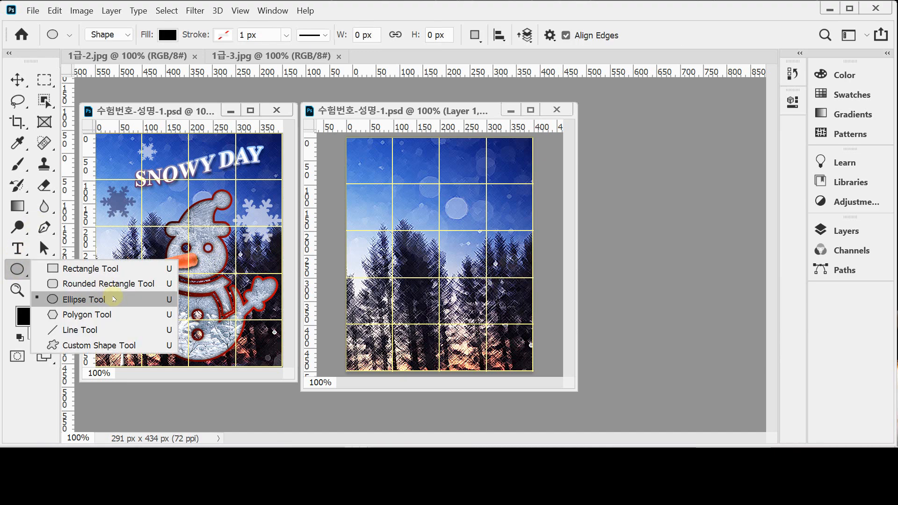
pyautogui.click(119, 300)
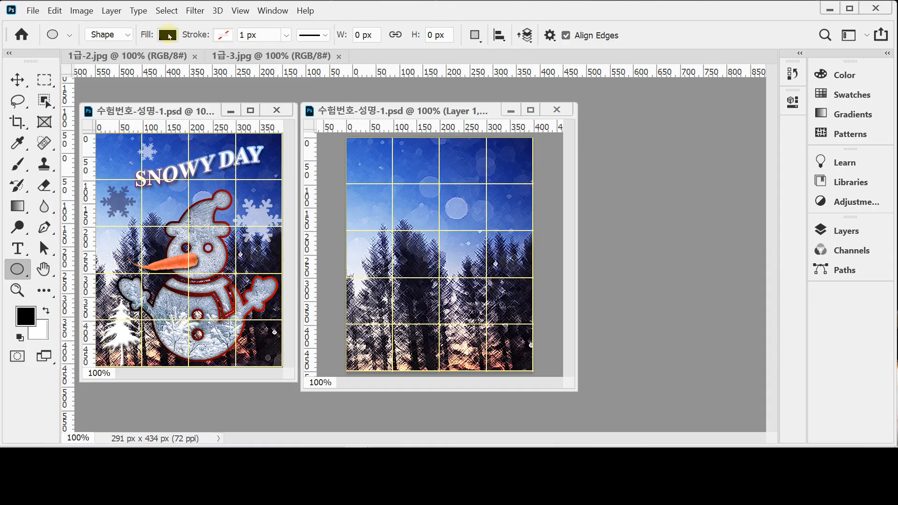
pyautogui.click(168, 34)
pyautogui.click(255, 114)
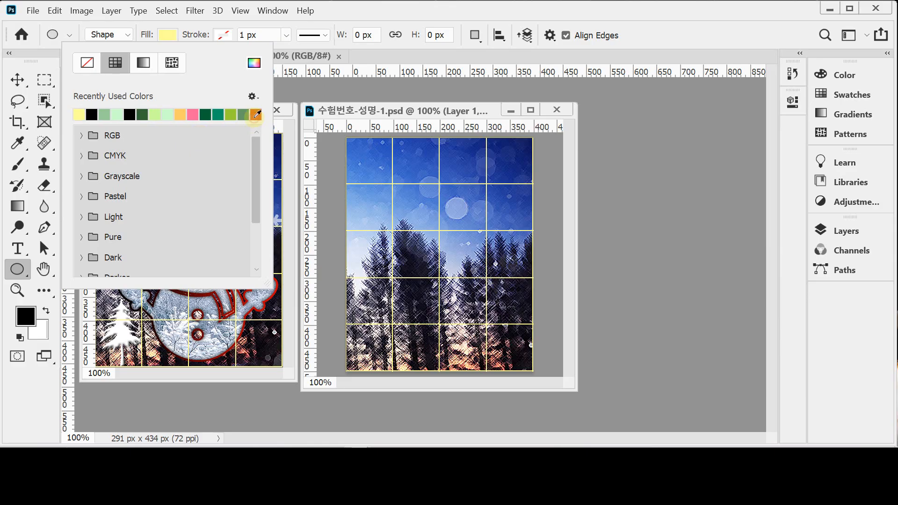
pyautogui.click(146, 35)
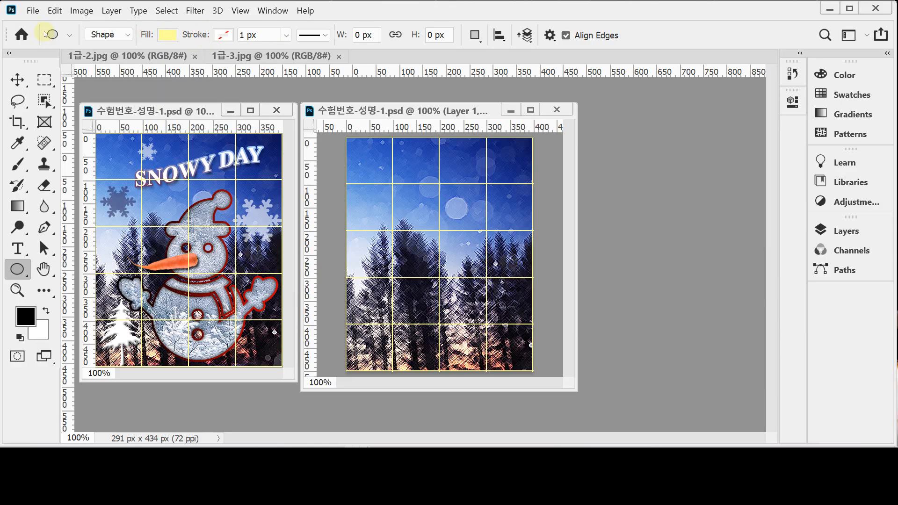
pyautogui.click(129, 36)
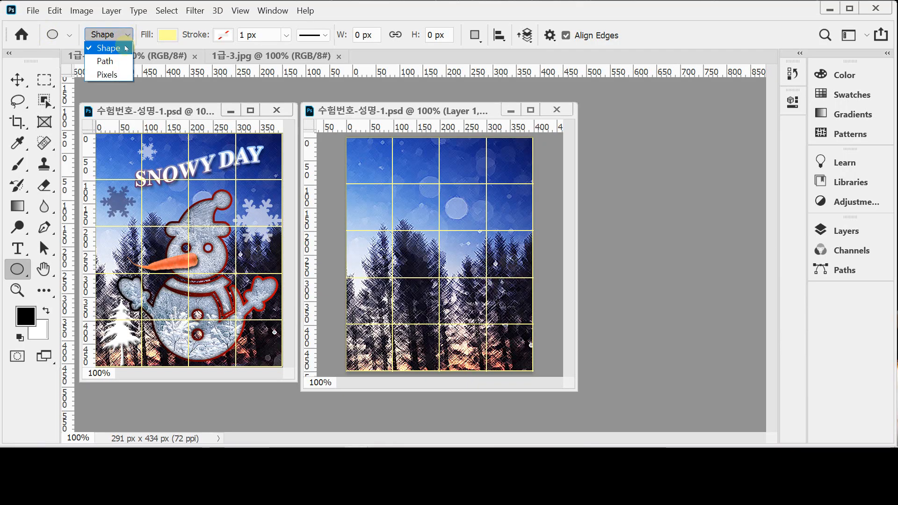
pyautogui.click(108, 48)
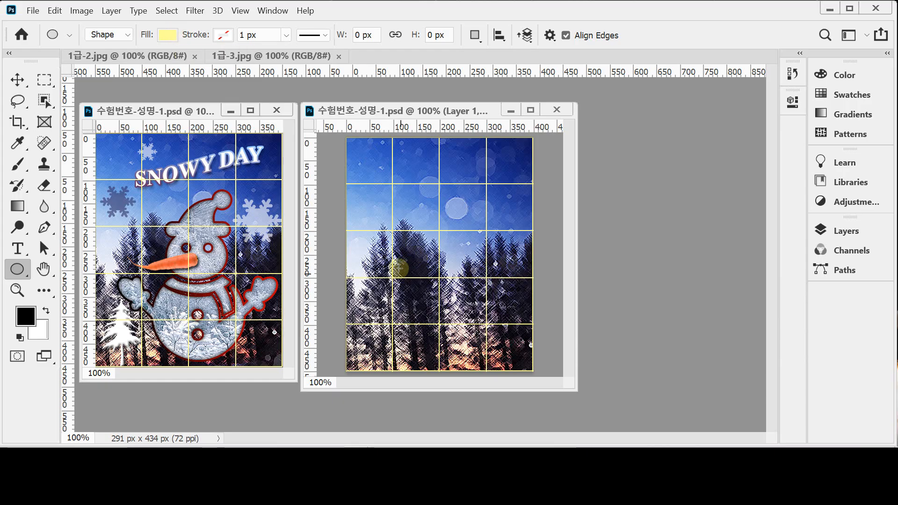
pyautogui.moveTo(400, 272); pyautogui.dragTo(496, 359)
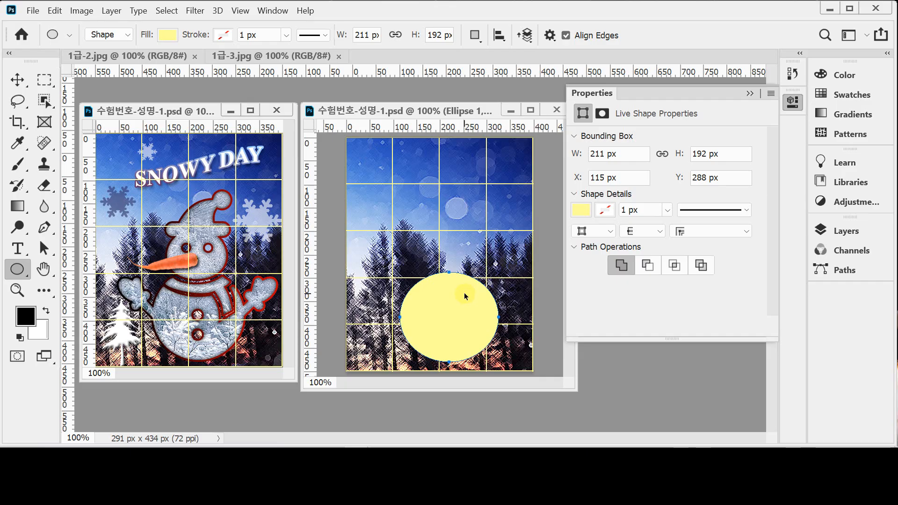
# Step: Reposition the yellow body ellipse to about X 106 px, Y 296 px to match the snowman's body in the reference
pyautogui.moveTo(465, 294); pyautogui.dragTo(471, 296)
pyautogui.click(470, 293)
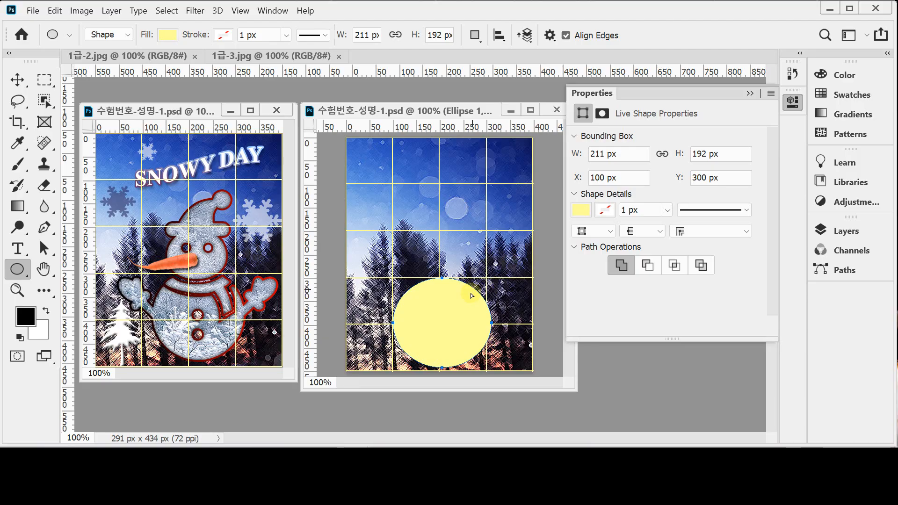
pyautogui.moveTo(464, 298); pyautogui.dragTo(466, 302)
pyautogui.press('Right')
pyautogui.press('Right')
pyautogui.press('Right')
pyautogui.press('Right')
pyautogui.press('Right')
pyautogui.press('Right')
pyautogui.press('Up')
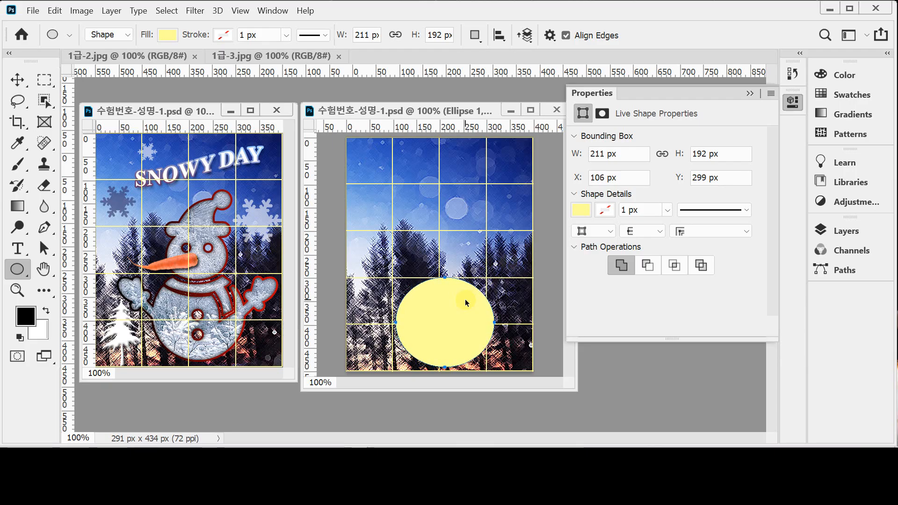
pyautogui.press('Up')
pyautogui.press('Up')
pyautogui.press('Up')
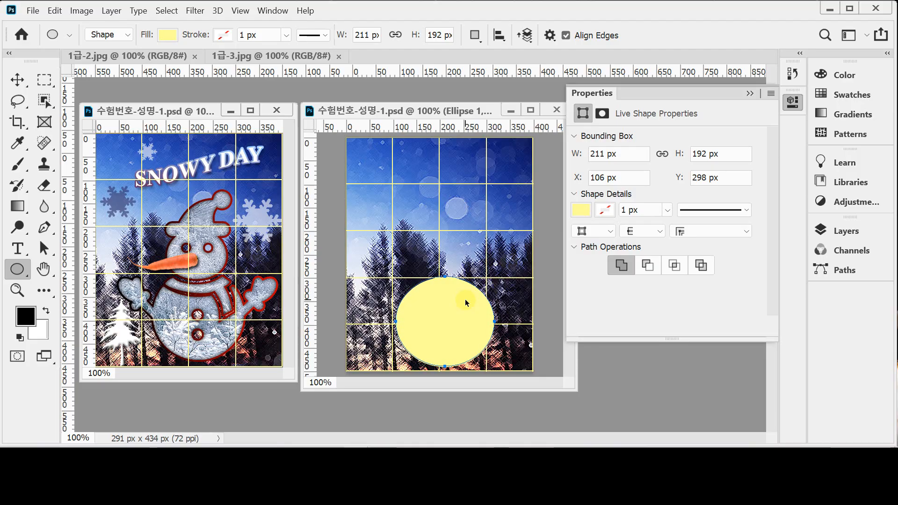
# Step: Transform the body ellipse to about 201 x 189 px, bringing in its left and bottom edges
pyautogui.hotkey('ctrl', 't')
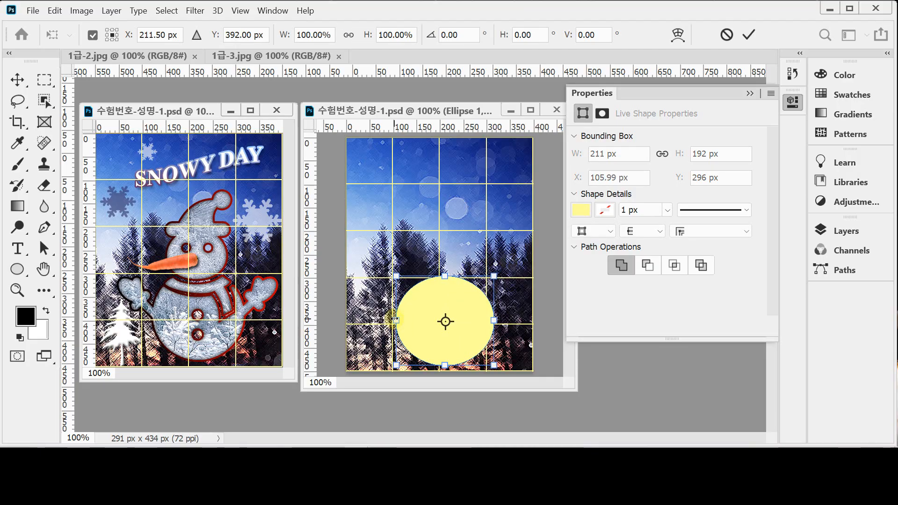
pyautogui.moveTo(395, 319); pyautogui.dragTo(400, 320)
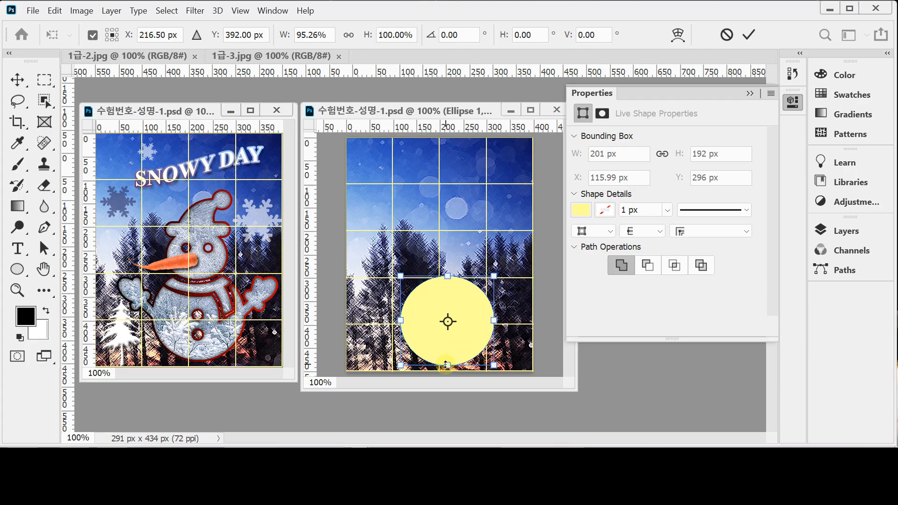
pyautogui.moveTo(447, 364); pyautogui.dragTo(447, 363)
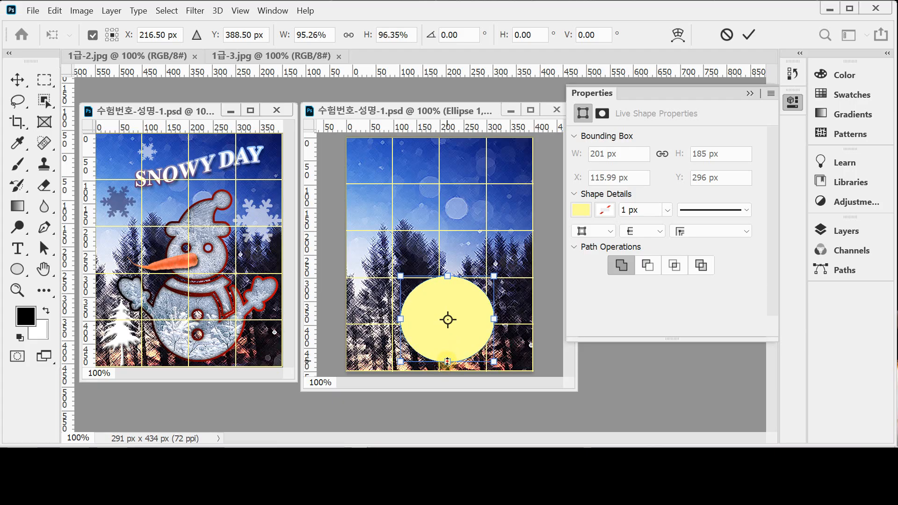
pyautogui.press('Return')
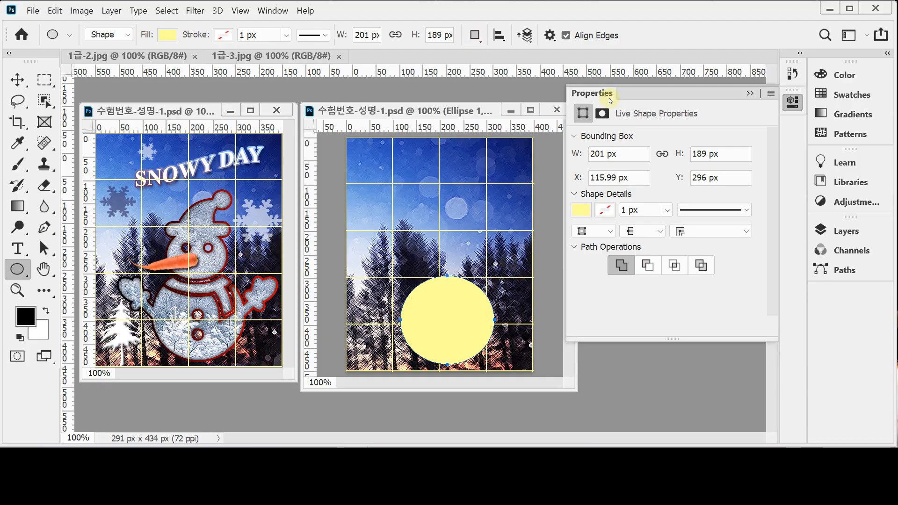
# Step: Try applying Subtract Front Shape to the existing body ellipse and undo it
pyautogui.click(647, 266)
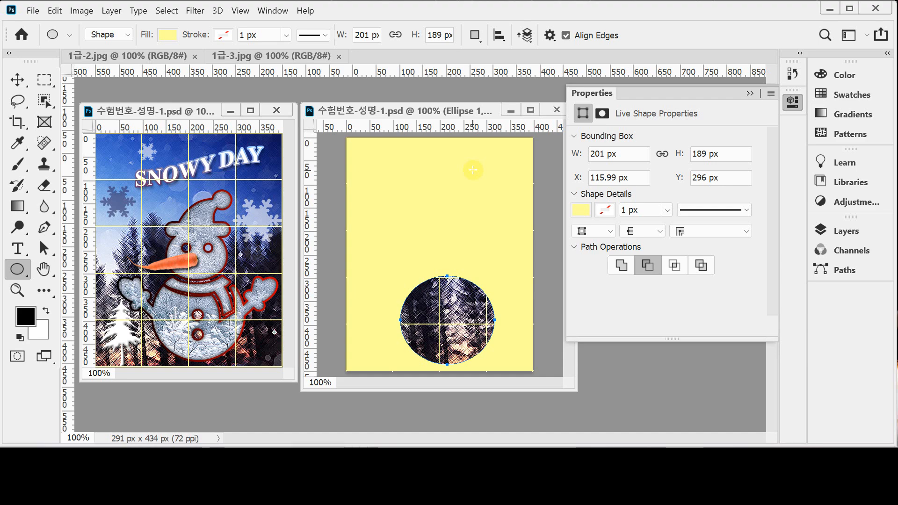
pyautogui.click(55, 11)
pyautogui.click(112, 2)
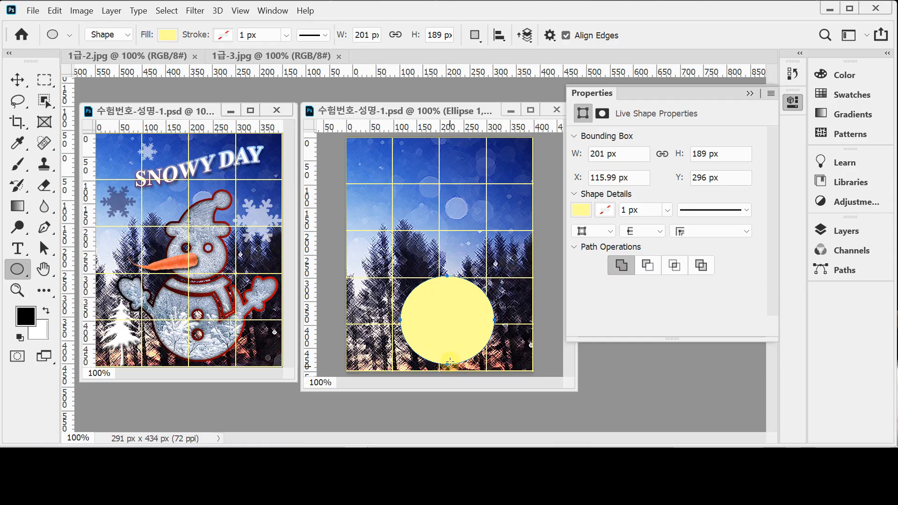
pyautogui.press('Return')
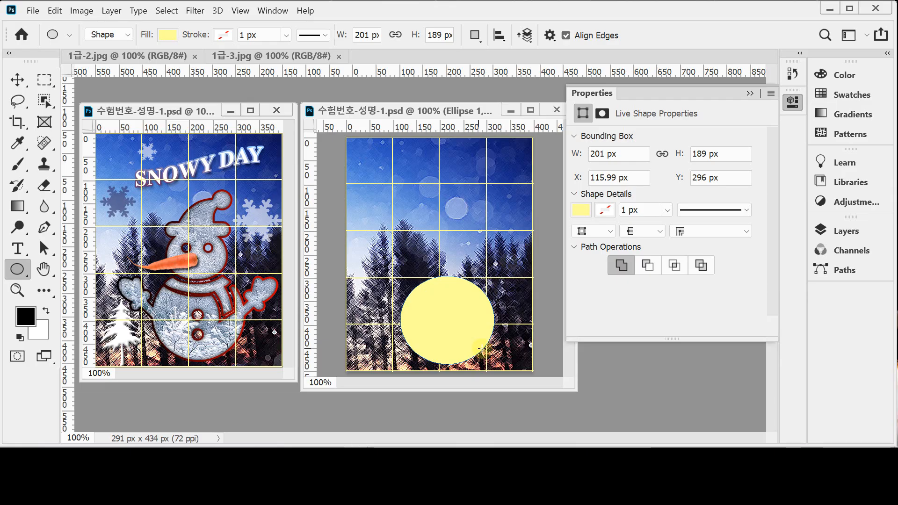
pyautogui.click(847, 231)
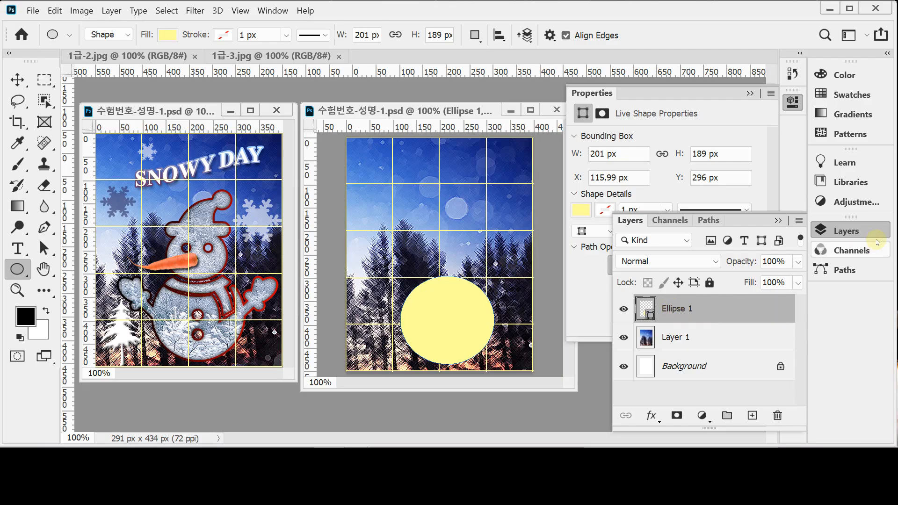
pyautogui.click(845, 229)
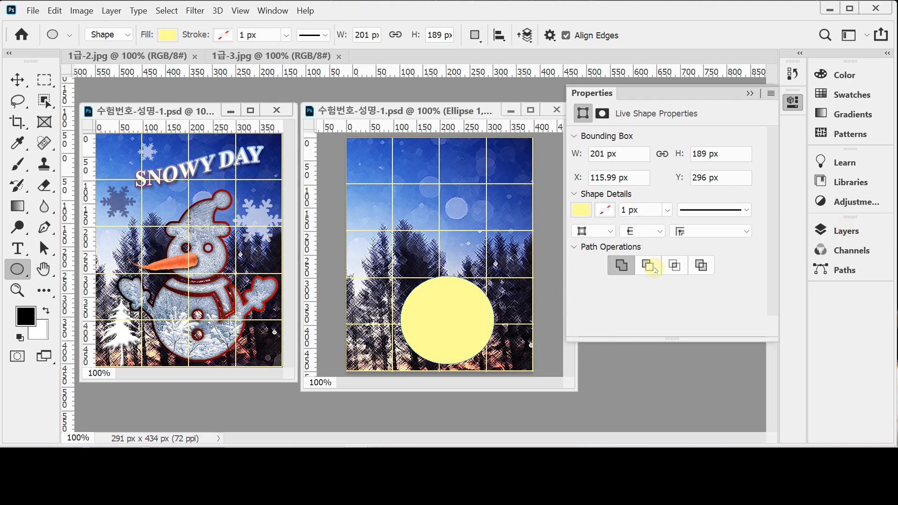
pyautogui.click(647, 266)
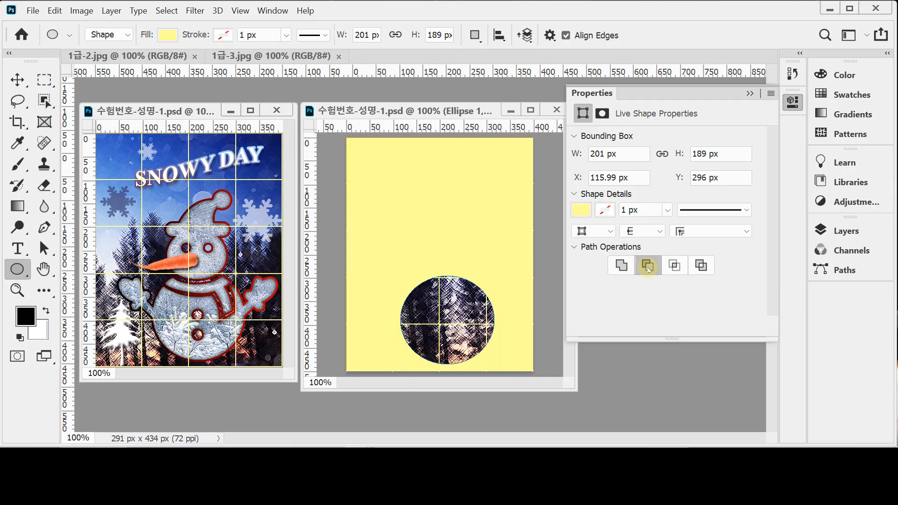
pyautogui.hotkey('ctrl', 'z')
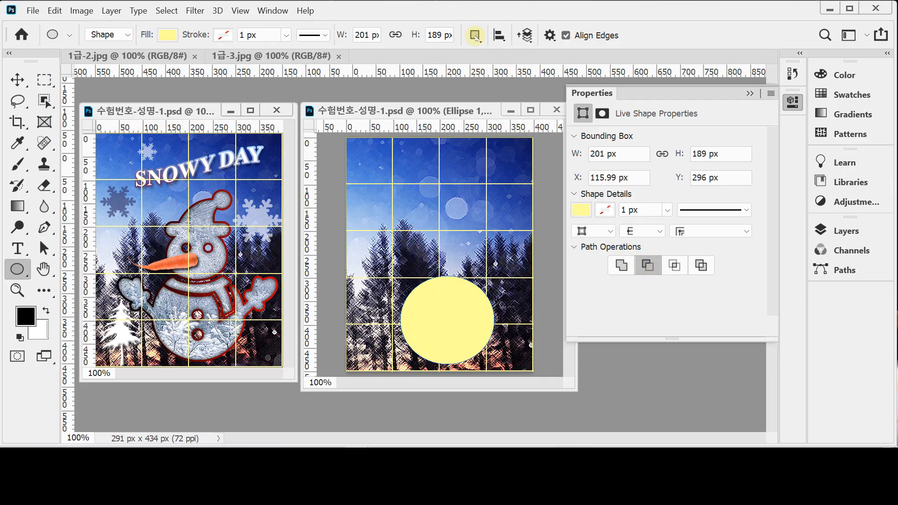
# Step: Subtract an ellipse of about 242 x 205 px from the top of the yellow body and shift it slightly left to centre the curved cut
pyautogui.click(792, 102)
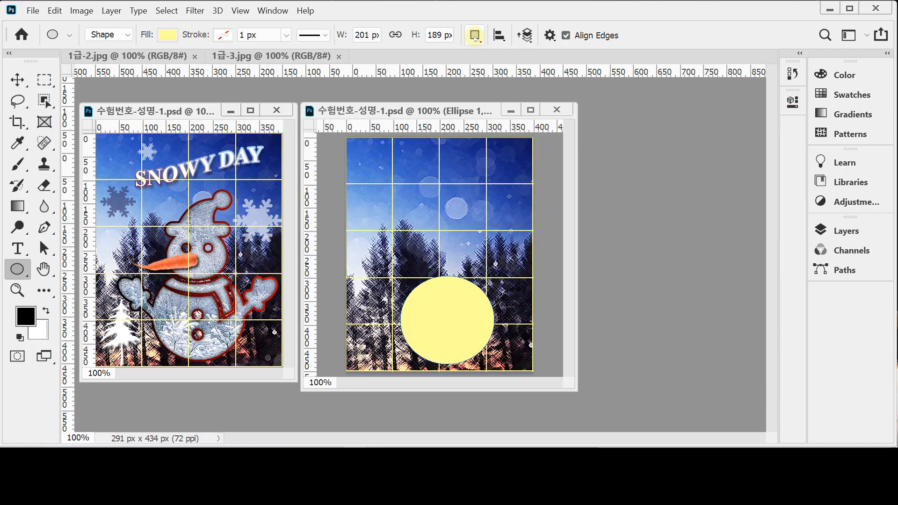
pyautogui.click(475, 36)
pyautogui.click(475, 38)
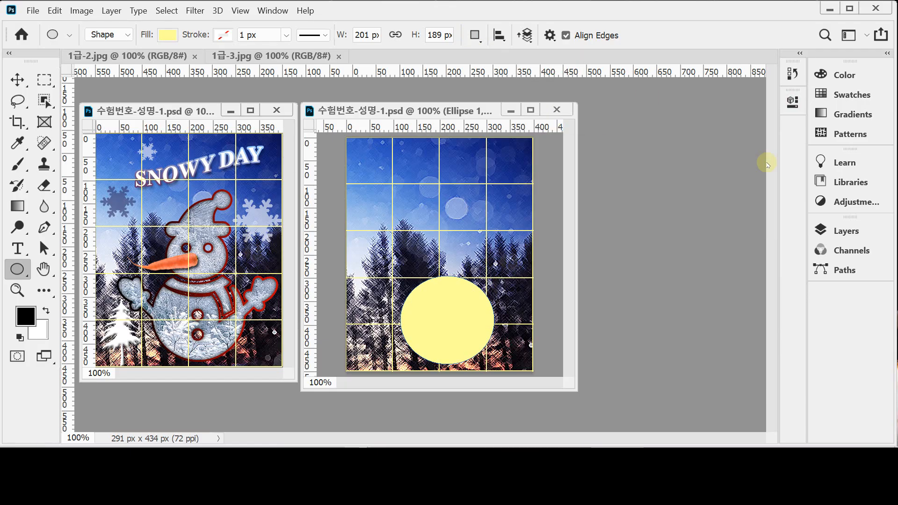
pyautogui.click(846, 231)
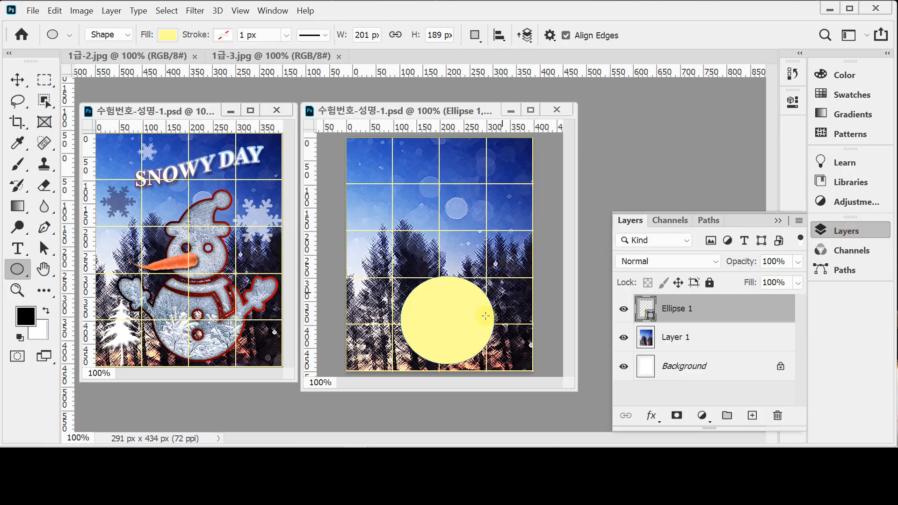
pyautogui.scroll(1, 453, 324)
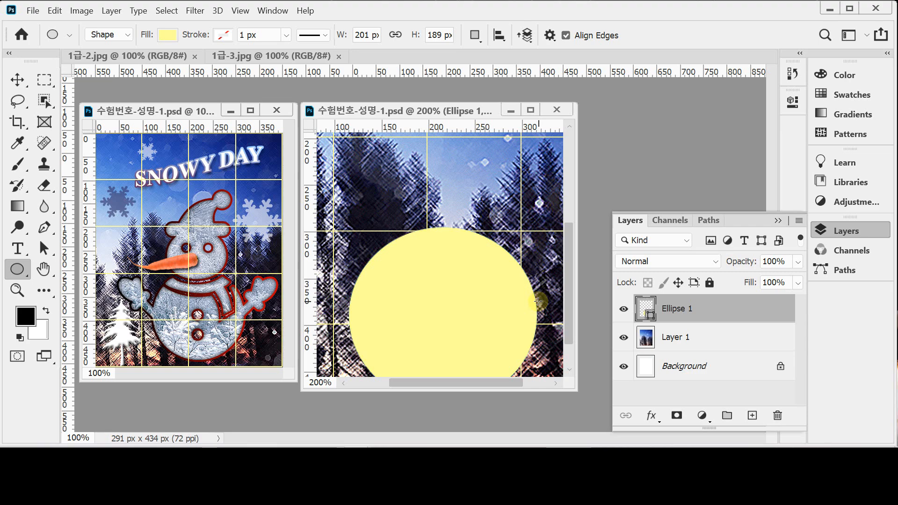
pyautogui.click(474, 36)
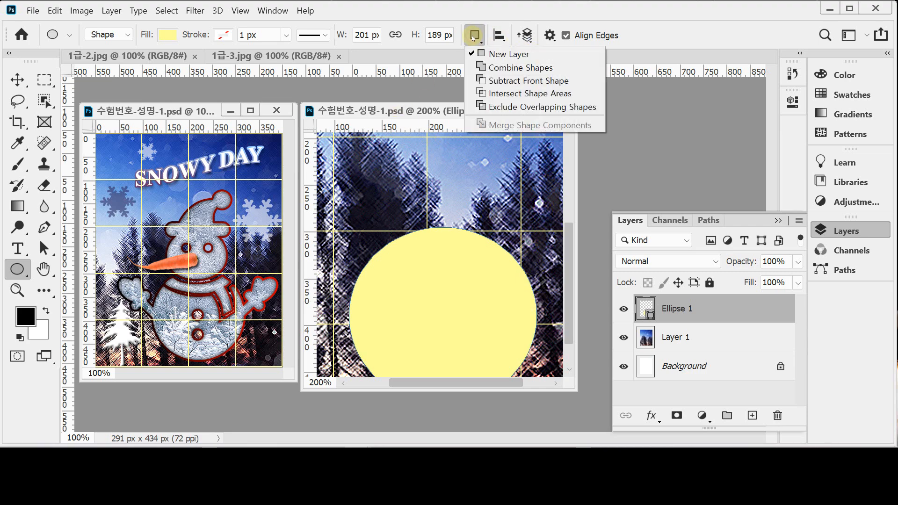
pyautogui.click(527, 83)
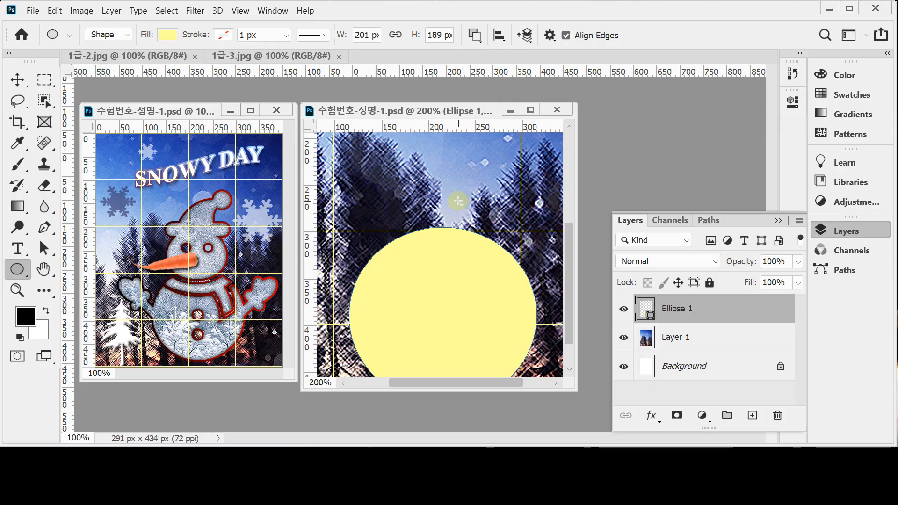
pyautogui.hotkey('ctrl', '-')
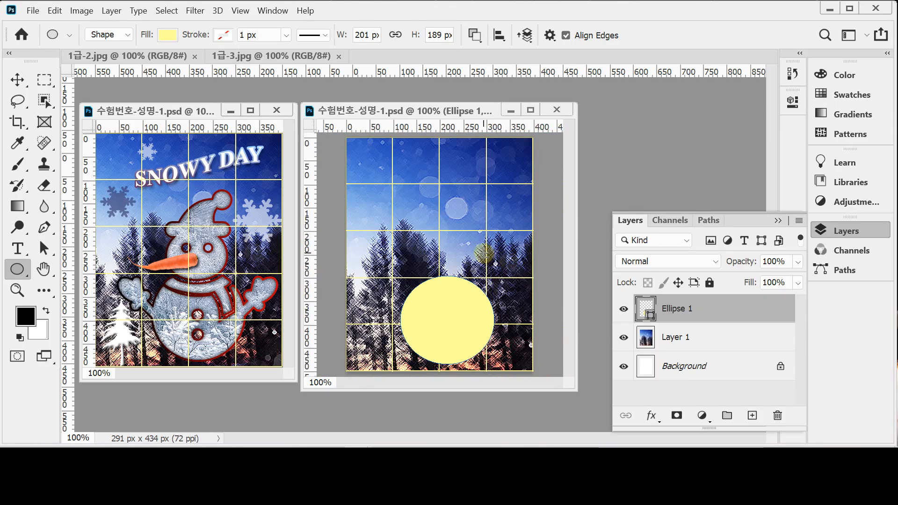
pyautogui.moveTo(402, 204); pyautogui.dragTo(516, 301)
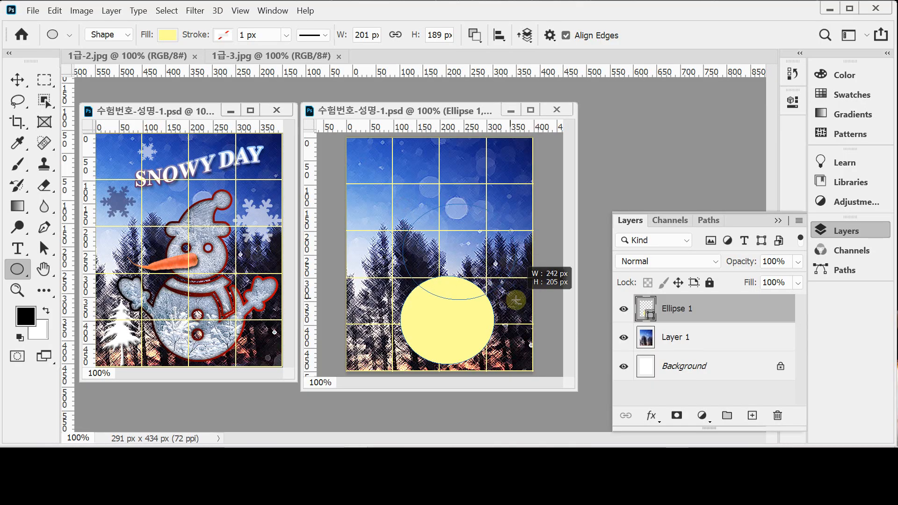
pyautogui.moveTo(516, 300); pyautogui.dragTo(516, 300)
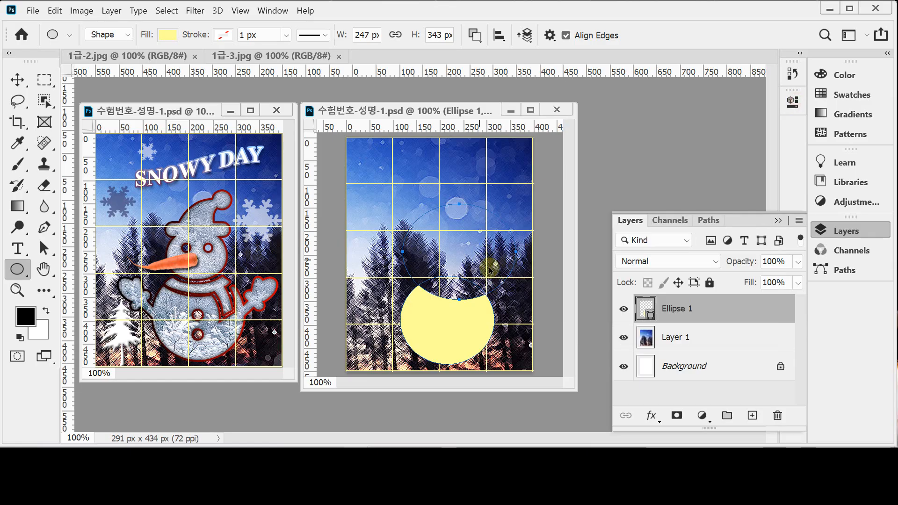
pyautogui.moveTo(505, 283); pyautogui.dragTo(498, 281)
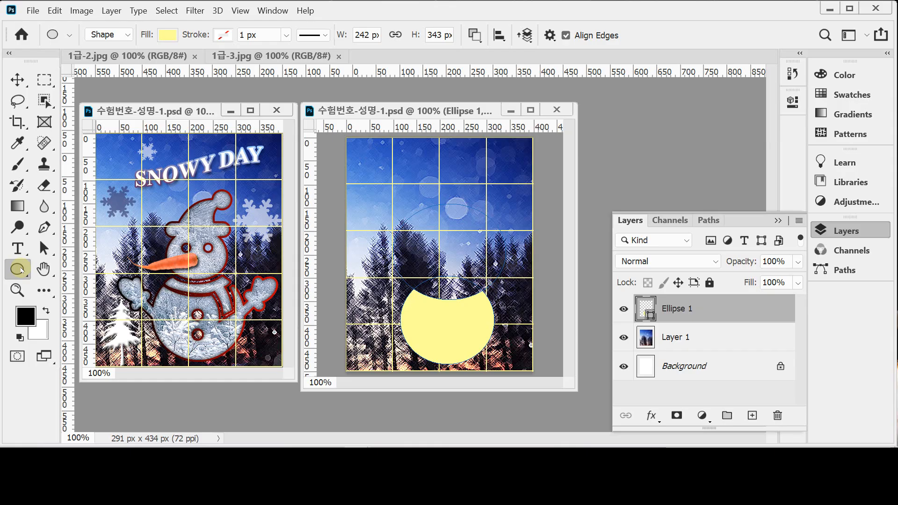
# Step: Switch to the Pen tool in Shape mode for editing the neck area of the yellow body
pyautogui.rightClick(16, 270)
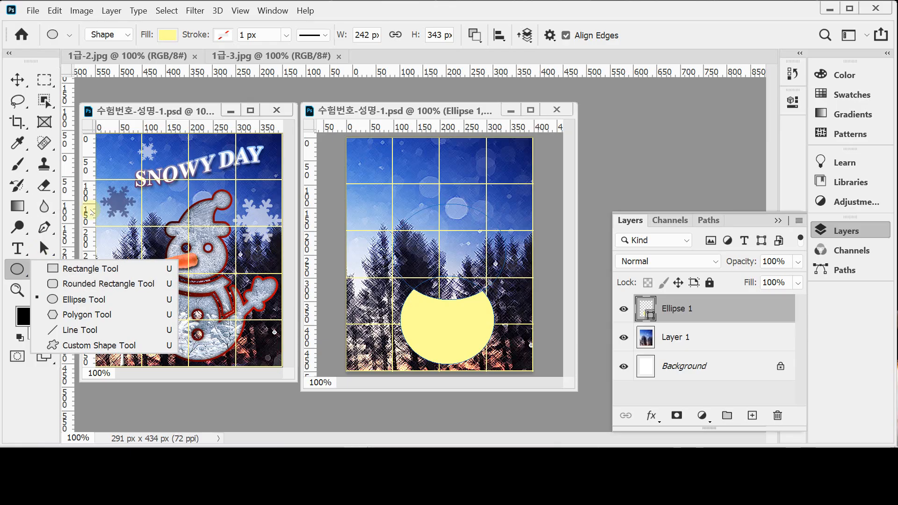
pyautogui.click(45, 229)
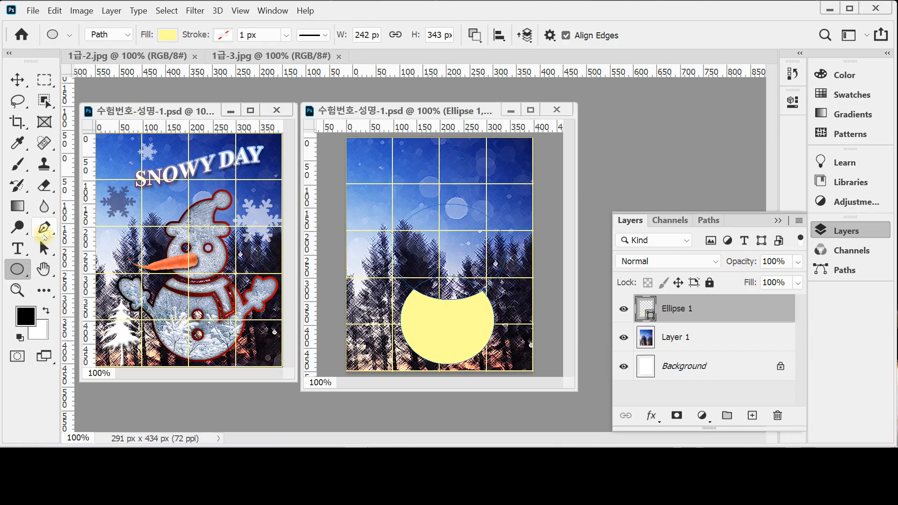
pyautogui.click(106, 227)
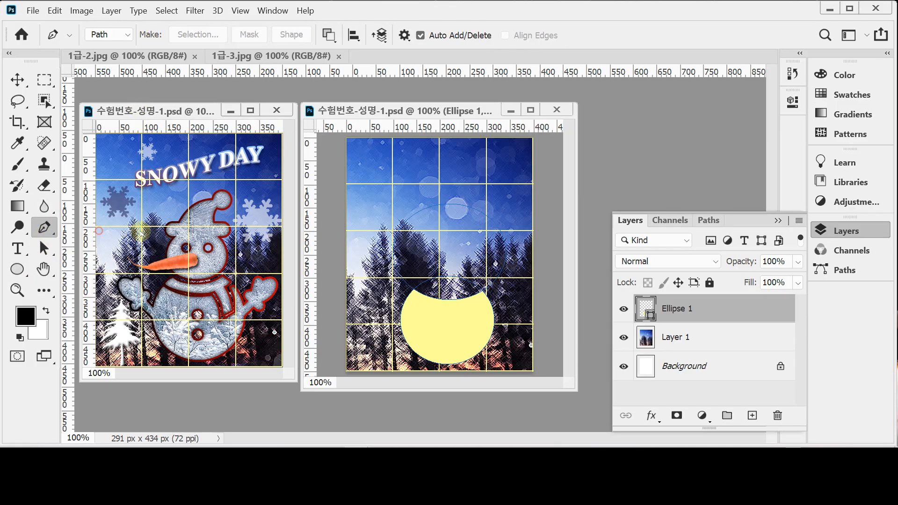
pyautogui.keyDown('ctrl'); pyautogui.click(469, 320); pyautogui.keyUp('ctrl')
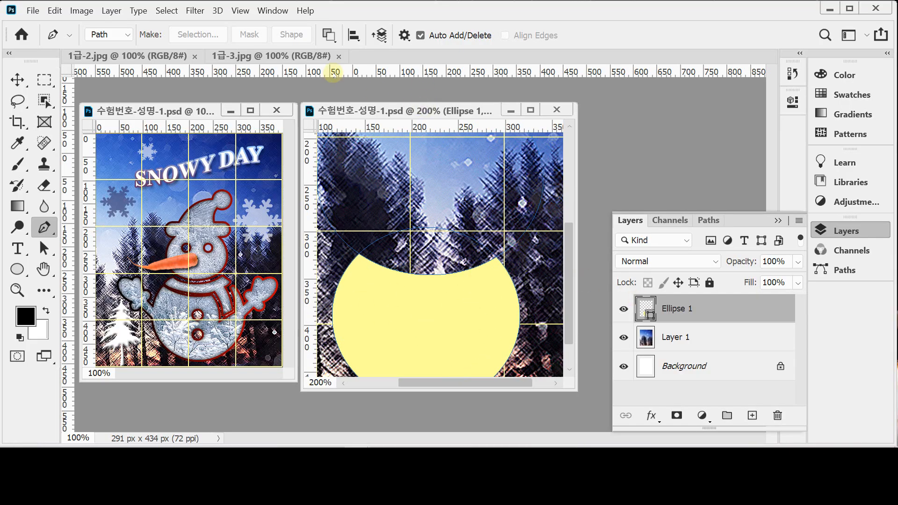
pyautogui.click(329, 35)
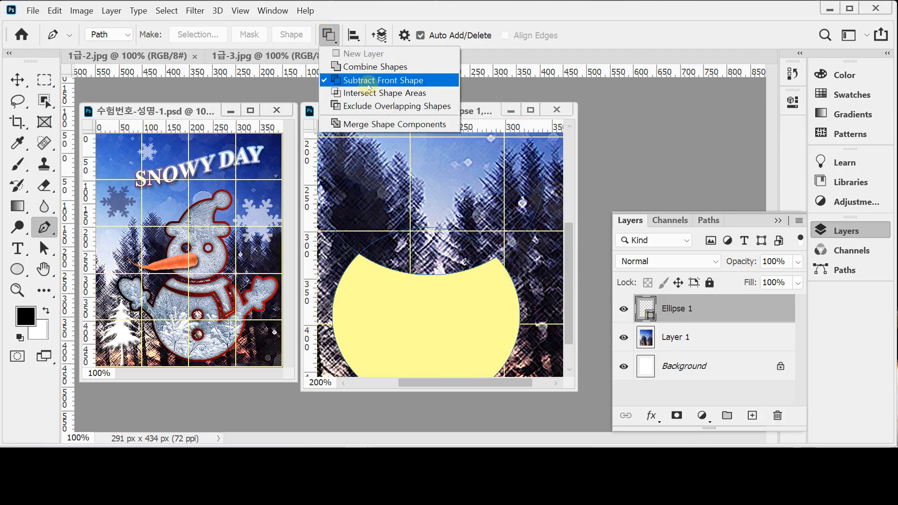
pyautogui.click(369, 86)
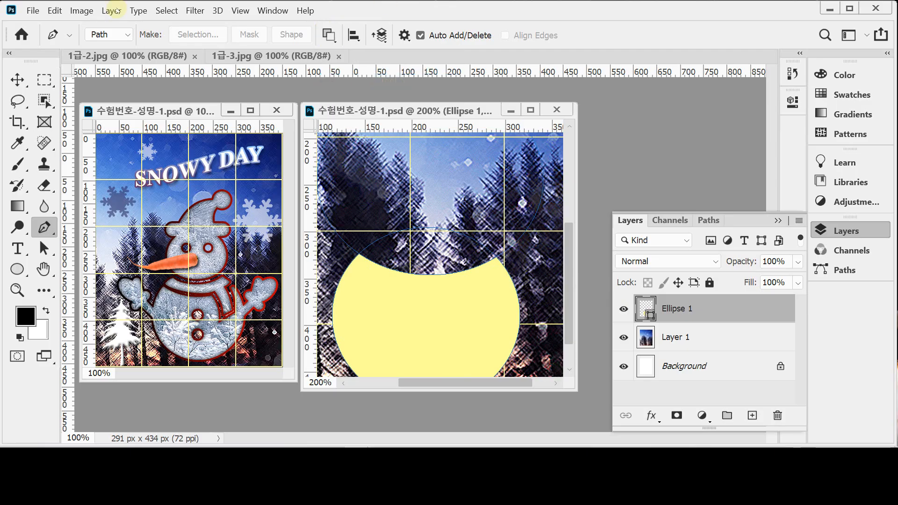
pyautogui.click(108, 34)
pyautogui.click(117, 49)
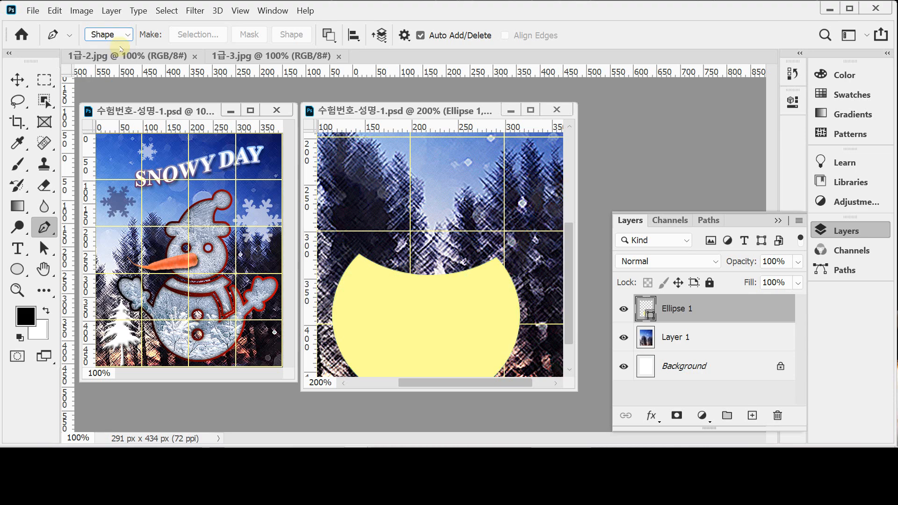
# Step: Set the Pen tool's path operation to Subtract Front Shape on the yellow body's shape layer
pyautogui.click(475, 43)
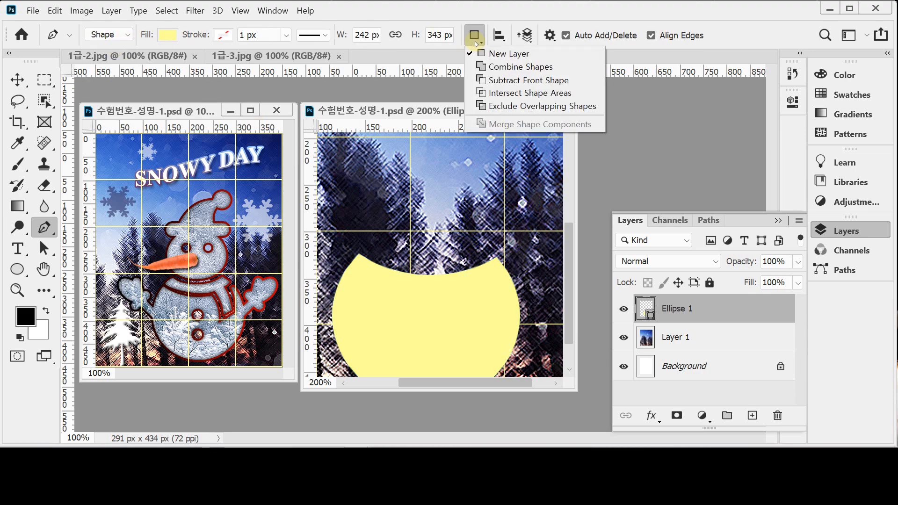
pyautogui.click(503, 78)
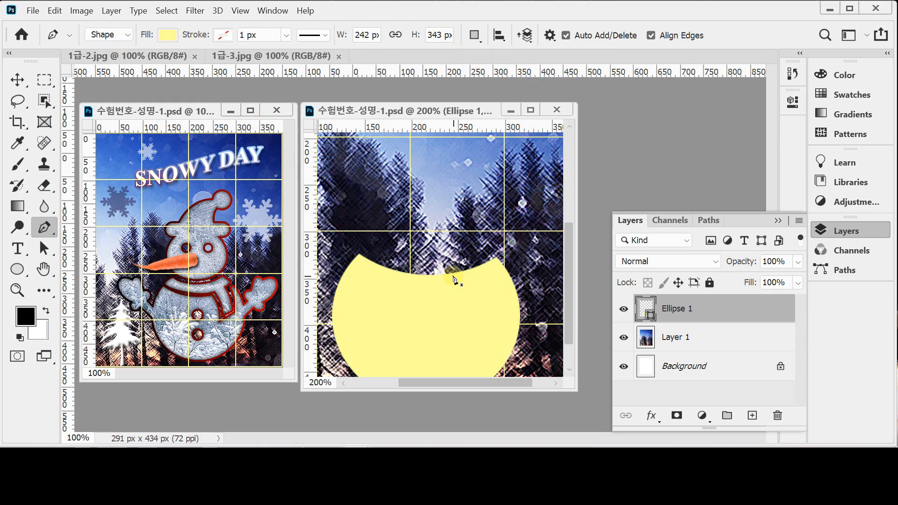
pyautogui.click(475, 35)
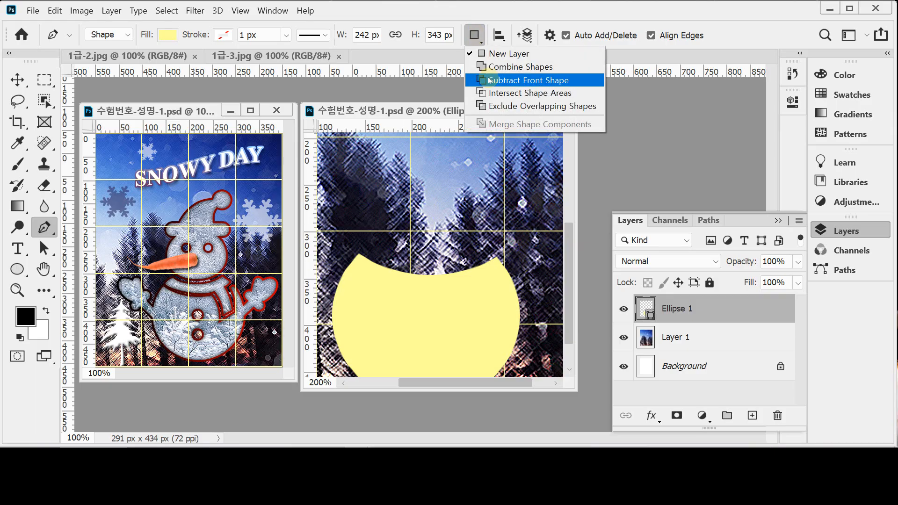
pyautogui.click(485, 67)
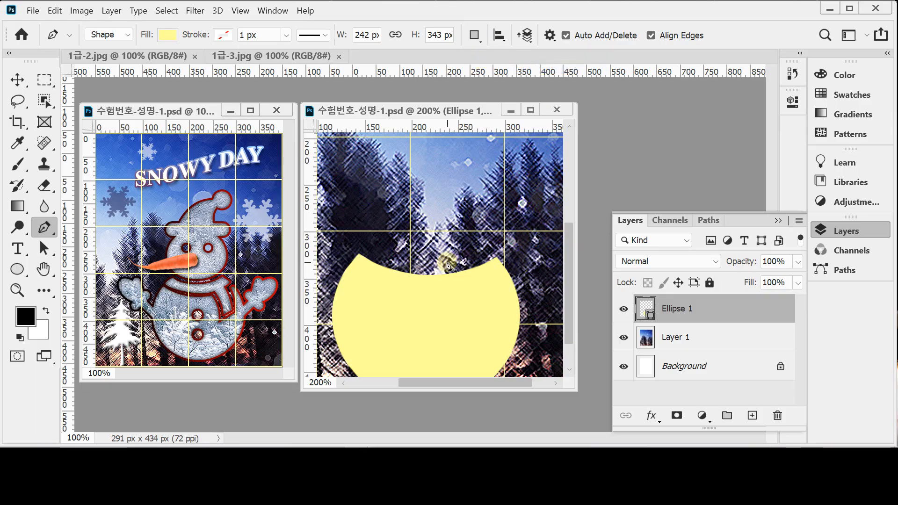
pyautogui.click(464, 296)
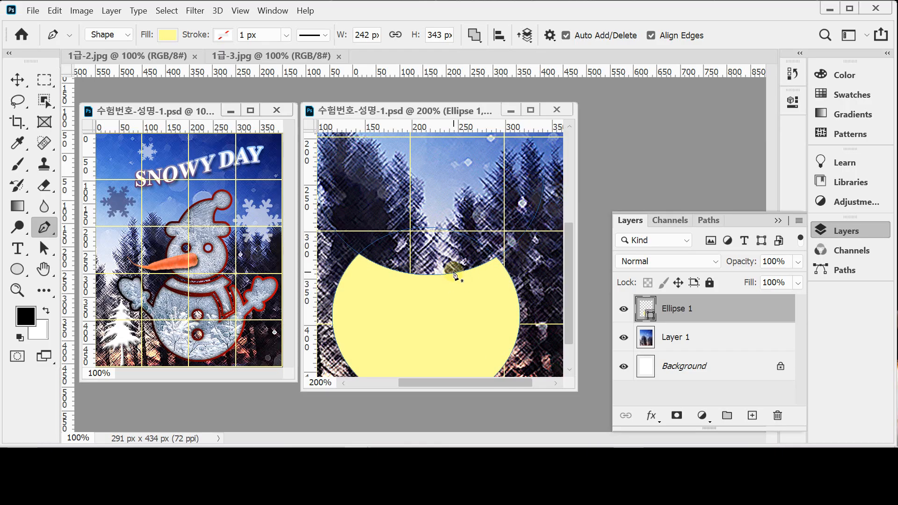
pyautogui.click(474, 35)
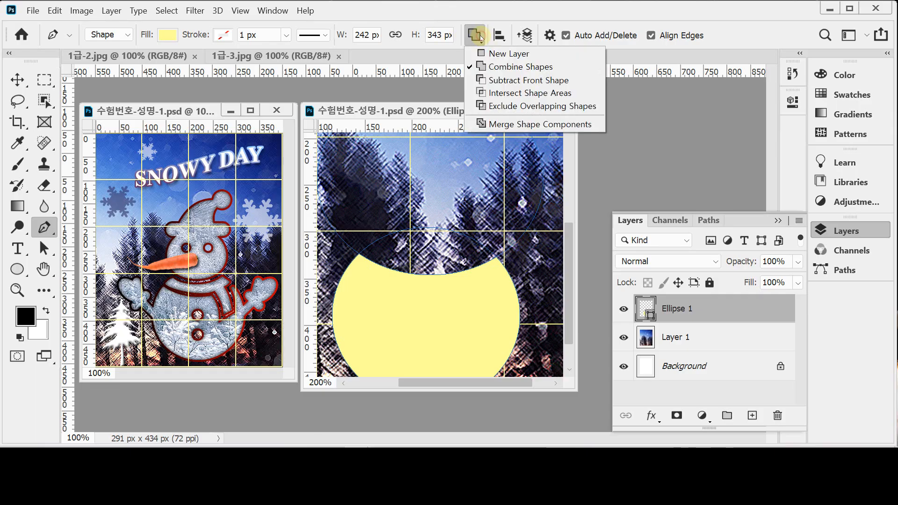
pyautogui.click(486, 80)
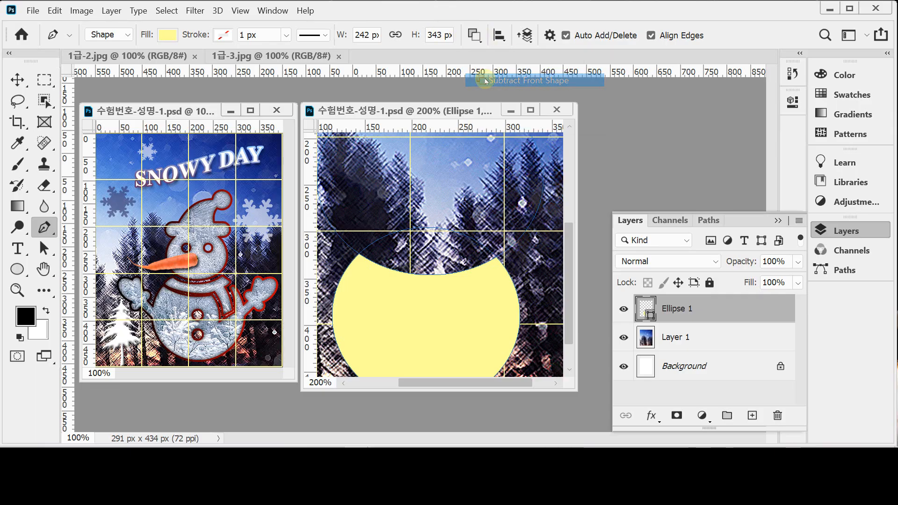
# Step: Subtract a curved scarf-tail outline with the Pen tool, running from the yellow body's neckline down its right side and back up
pyautogui.click(447, 271)
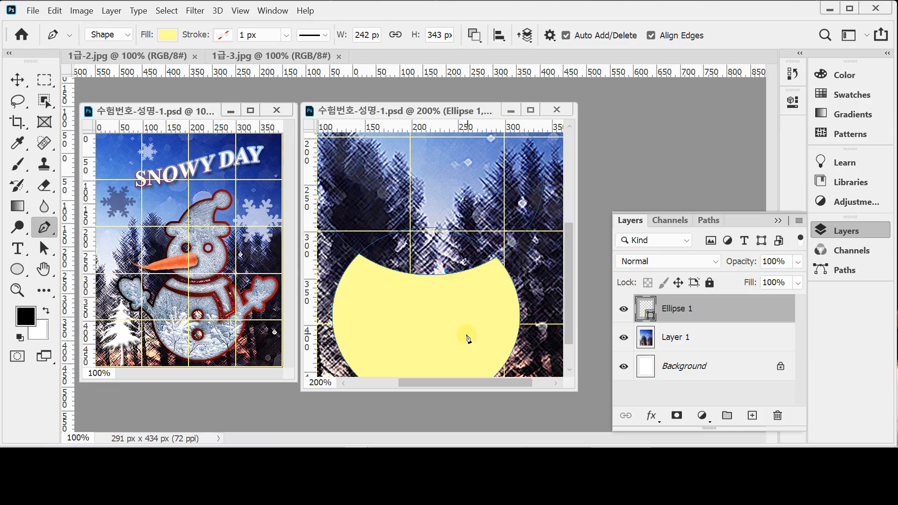
pyautogui.moveTo(461, 355); pyautogui.dragTo(468, 360)
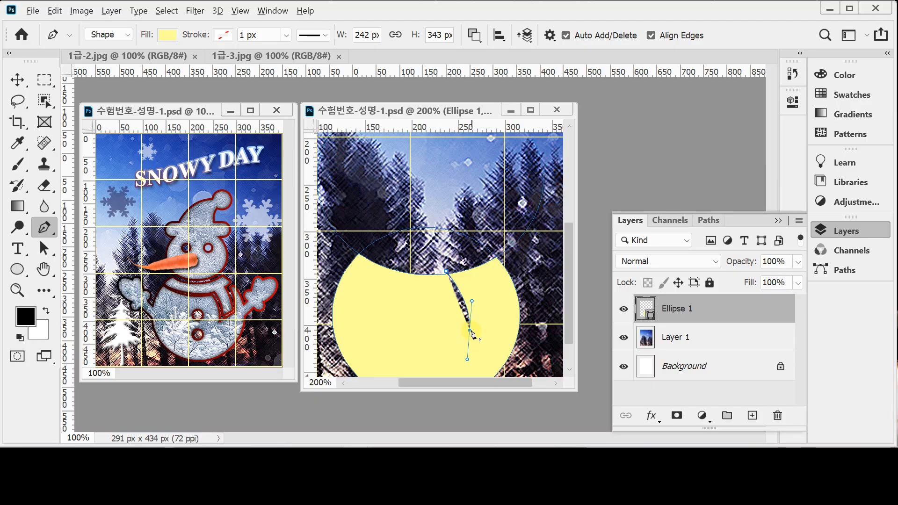
pyautogui.click(506, 315)
pyautogui.moveTo(506, 315); pyautogui.dragTo(507, 321)
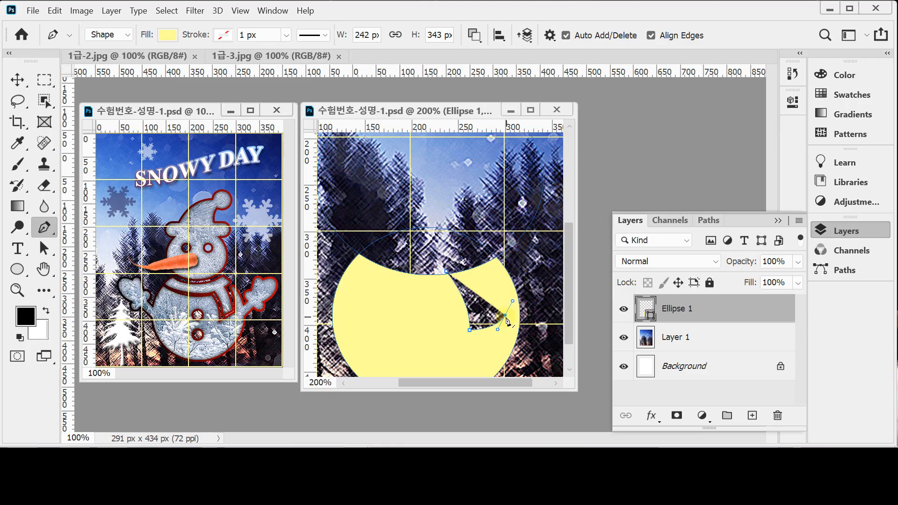
pyautogui.keyDown('alt'); pyautogui.click(506, 317); pyautogui.keyUp('alt')
pyautogui.moveTo(478, 255); pyautogui.dragTo(460, 244)
pyautogui.keyDown('alt'); pyautogui.click(478, 254); pyautogui.keyUp('alt')
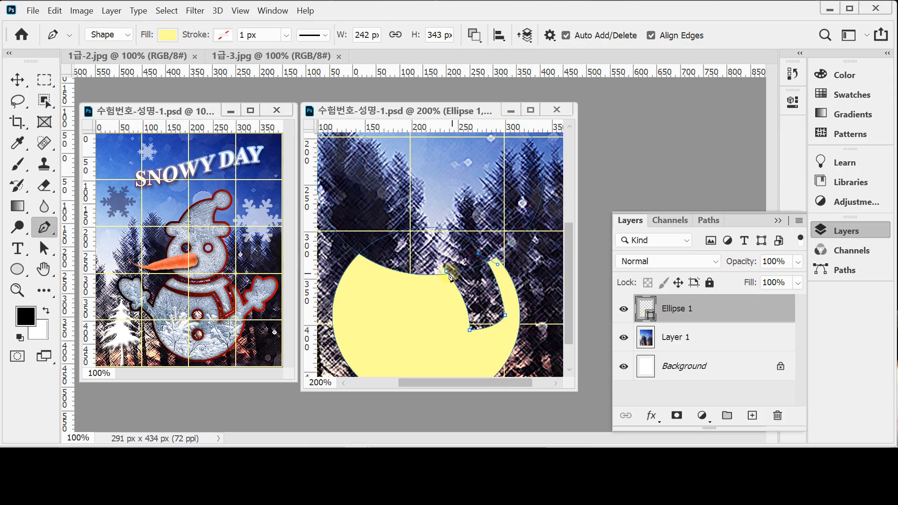
pyautogui.click(448, 273)
pyautogui.press('Return')
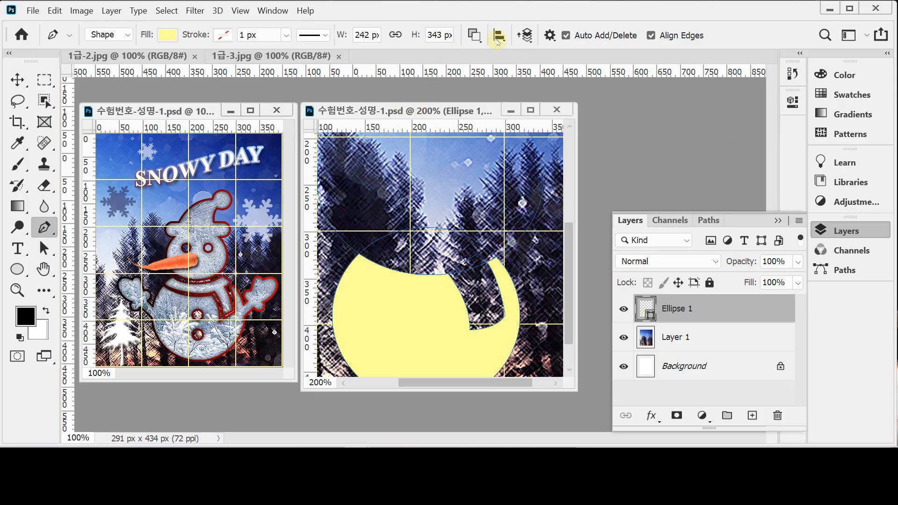
# Step: With Combine Shapes, draw the tail's inner edge and the curved neck band of the scarf above the yellow body
pyautogui.click(474, 35)
pyautogui.click(488, 68)
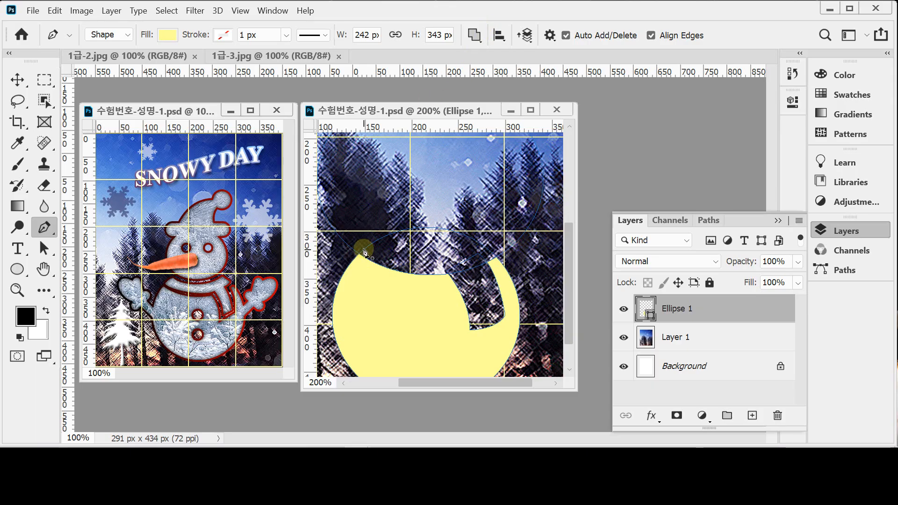
pyautogui.click(475, 325)
pyautogui.moveTo(457, 268); pyautogui.dragTo(449, 260)
pyautogui.click(459, 270)
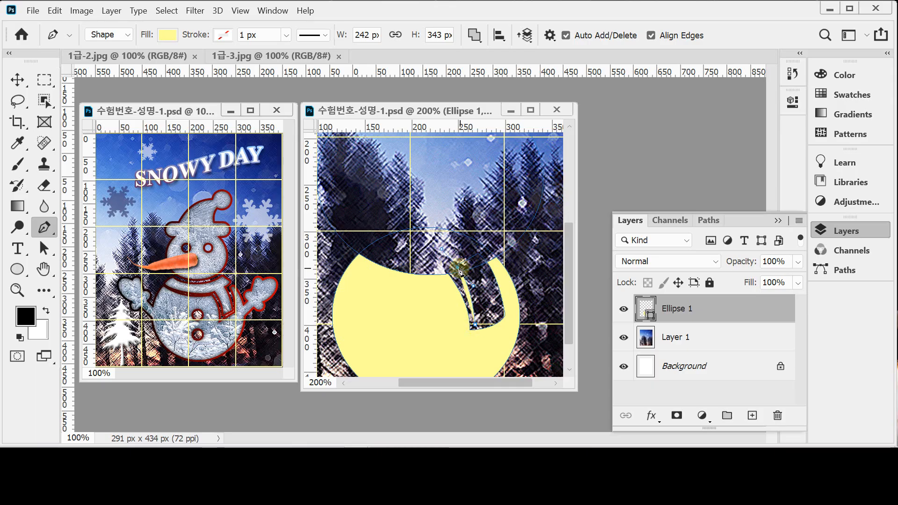
pyautogui.moveTo(367, 248); pyautogui.dragTo(335, 224)
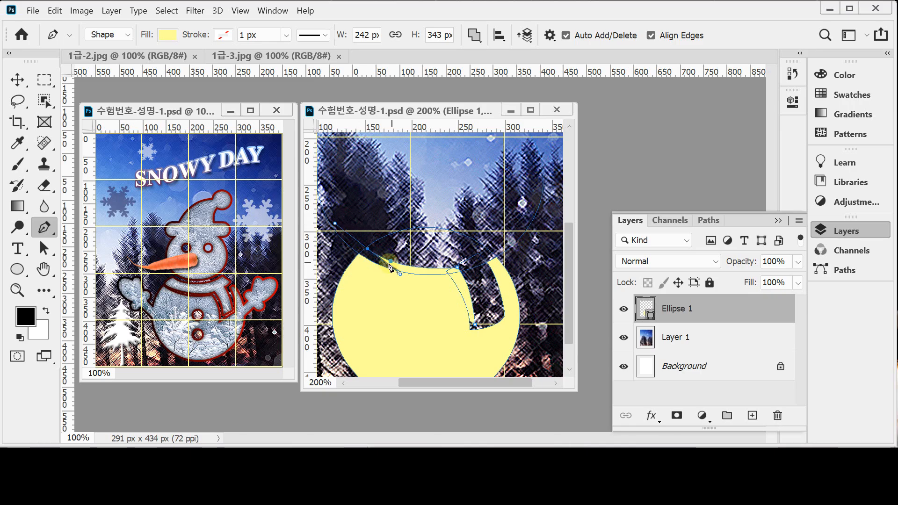
pyautogui.click(368, 251)
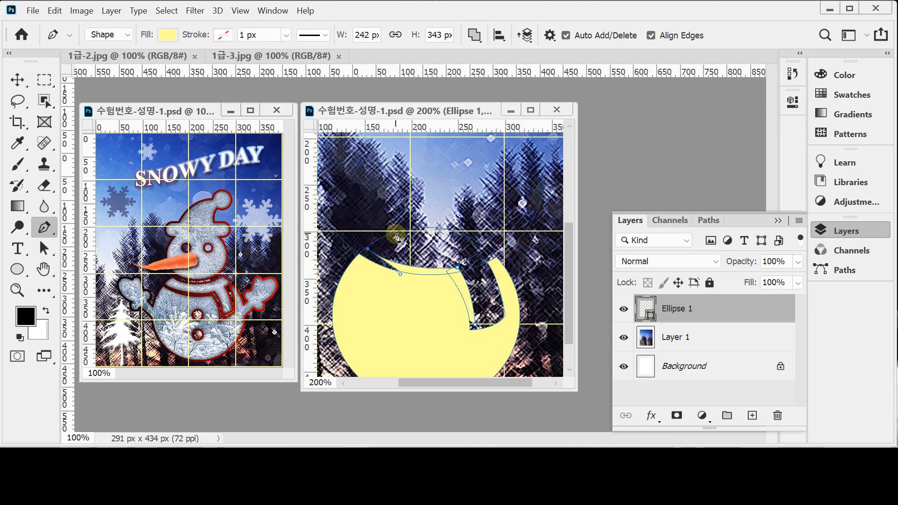
pyautogui.moveTo(388, 234); pyautogui.dragTo(532, 224)
pyautogui.keyDown('alt'); pyautogui.click(472, 241); pyautogui.keyUp('alt')
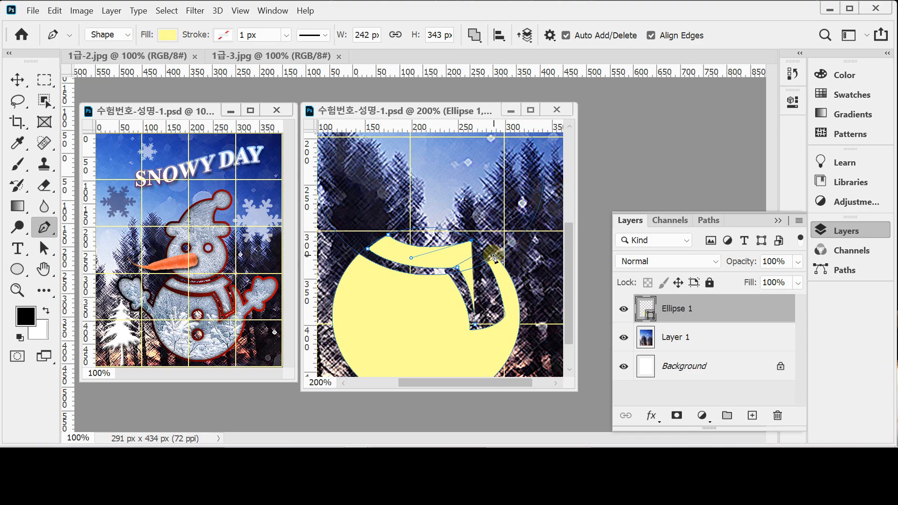
# Step: Continue the scarf outline around the band's right end and back to the hanging tail's upper outer corner
pyautogui.moveTo(493, 255); pyautogui.dragTo(488, 272)
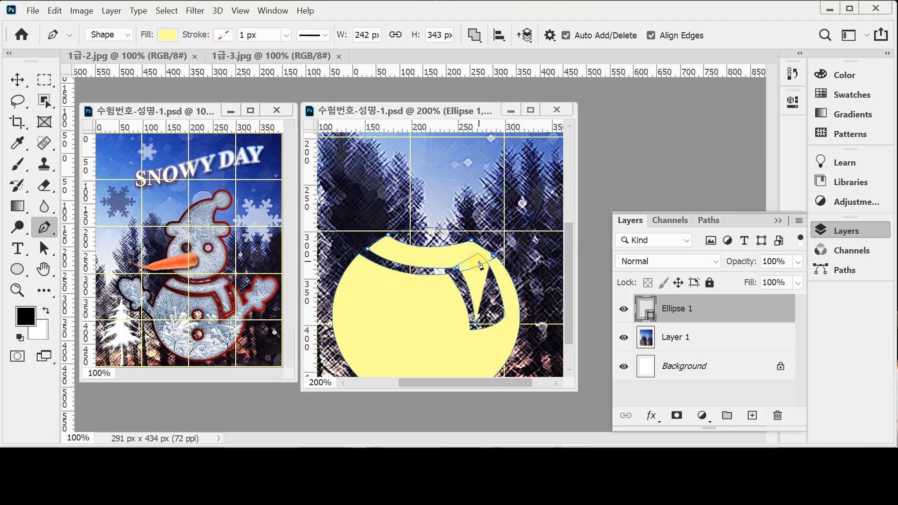
pyautogui.moveTo(468, 264); pyautogui.dragTo(466, 264)
pyautogui.click(467, 264)
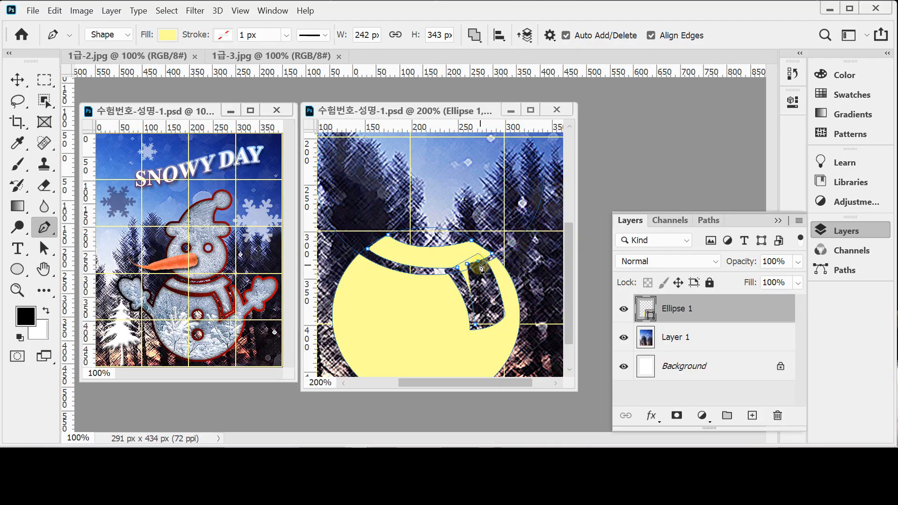
pyautogui.click(483, 268)
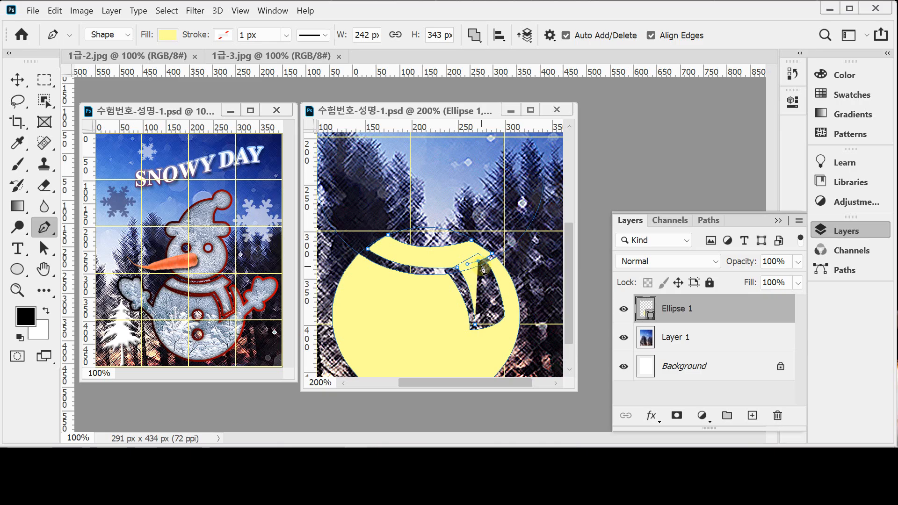
pyautogui.keyDown('alt'); pyautogui.click(478, 262); pyautogui.keyUp('alt')
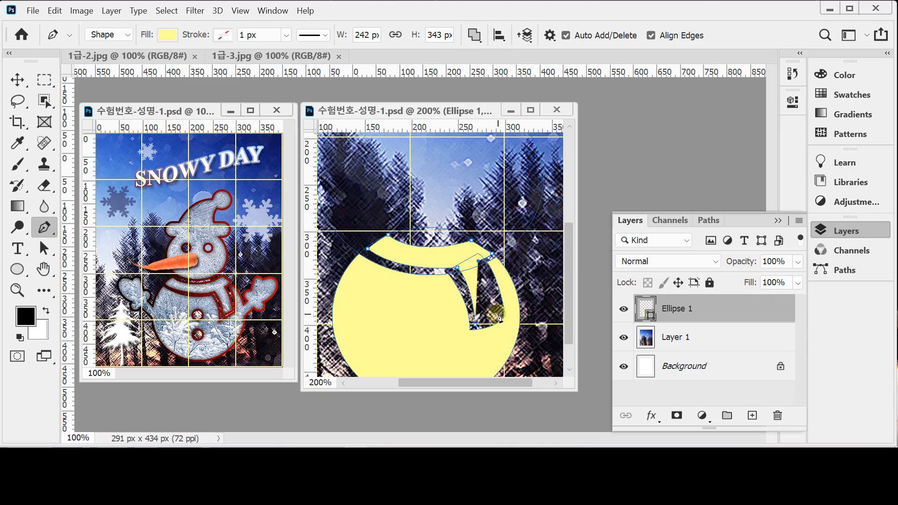
# Step: Draw the outer side and rounded lower corner of the scarf's hanging tail and close the scarf shape
pyautogui.moveTo(497, 313); pyautogui.dragTo(497, 320)
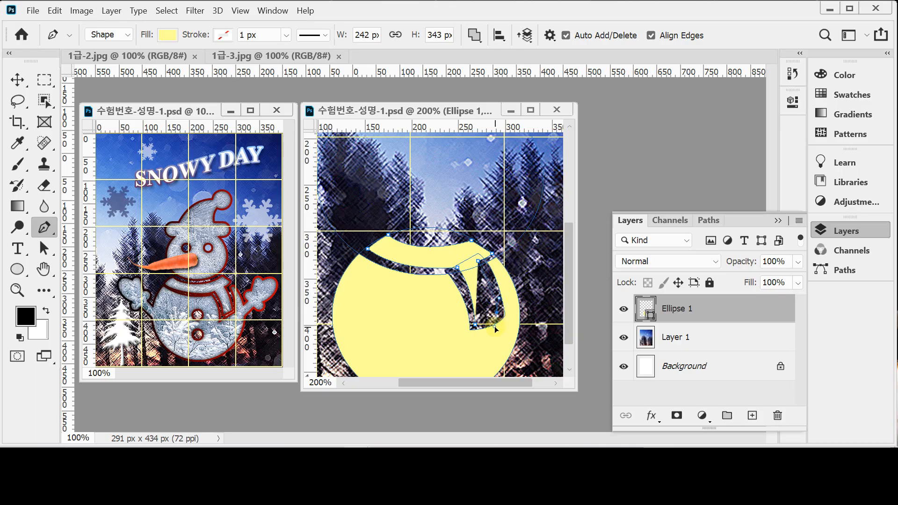
pyautogui.click(494, 327)
pyautogui.click(476, 325)
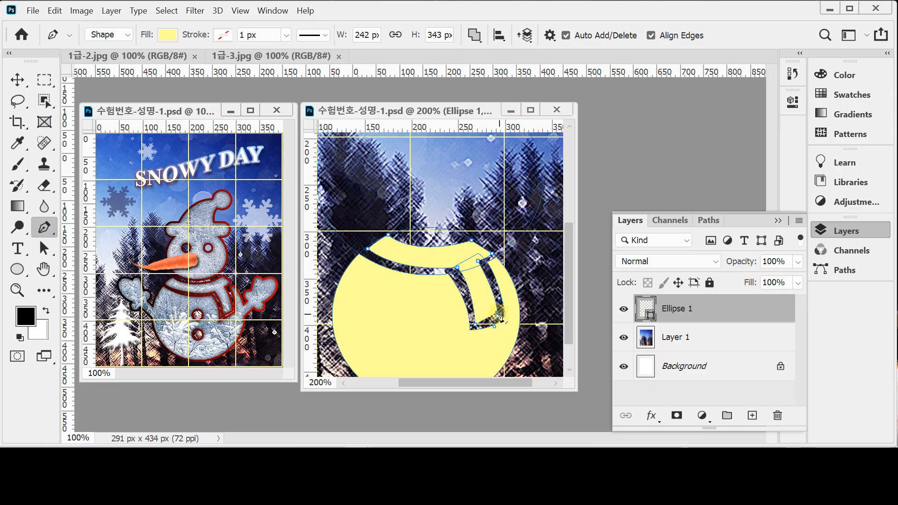
pyautogui.keyDown('alt'); pyautogui.click(497, 313); pyautogui.keyUp('alt')
pyautogui.moveTo(475, 324); pyautogui.dragTo(462, 331)
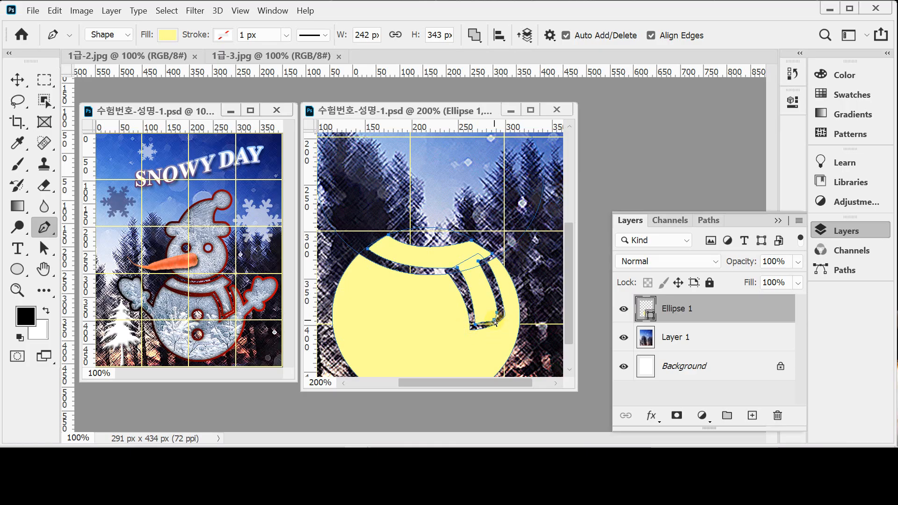
pyautogui.moveTo(494, 320); pyautogui.dragTo(494, 321)
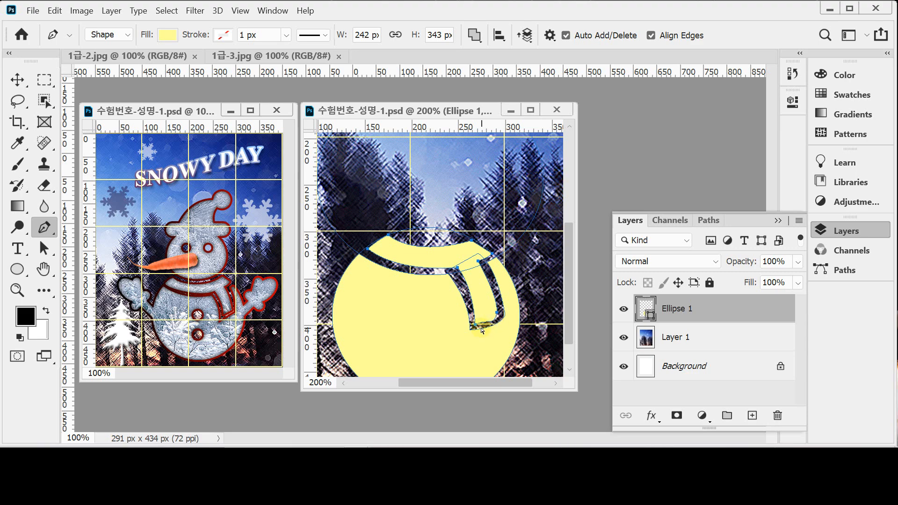
pyautogui.hotkey('ctrl', 'z')
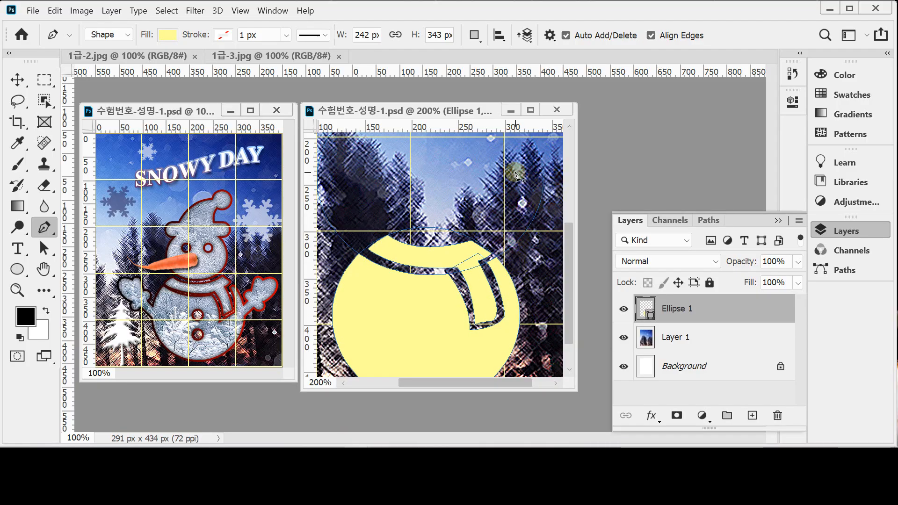
# Step: Add an ellipse about 135 × 108 px for the snowman's head above the scarf, using the Ellipse tool with Combine Shapes
pyautogui.keyDown('alt'); pyautogui.click(488, 238); pyautogui.keyUp('alt')
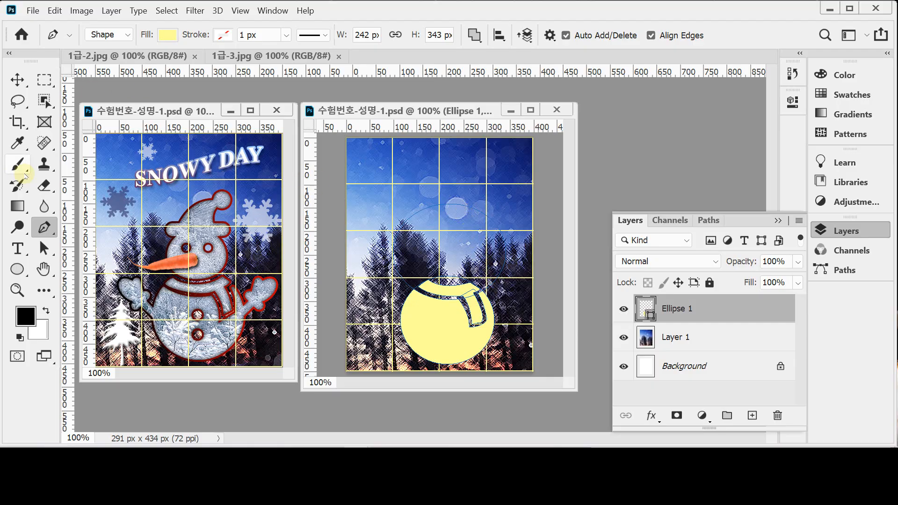
pyautogui.click(17, 269)
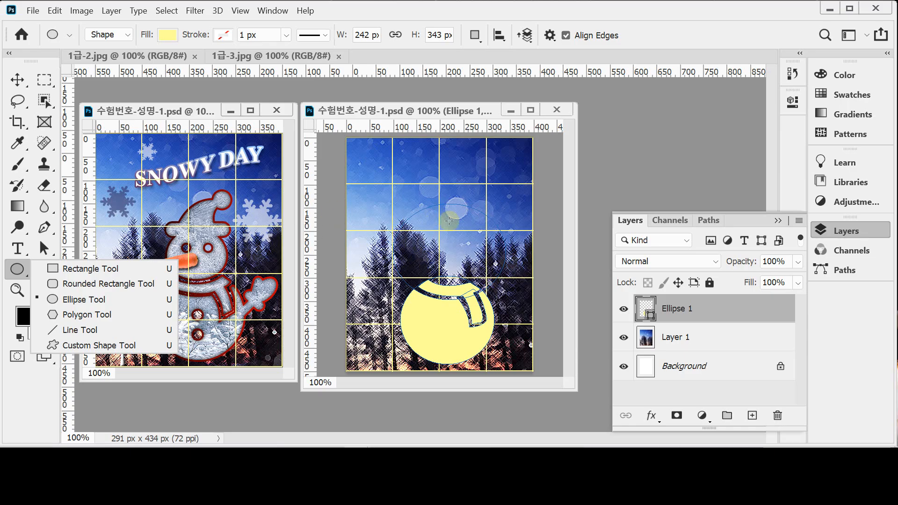
pyautogui.click(475, 35)
pyautogui.click(506, 68)
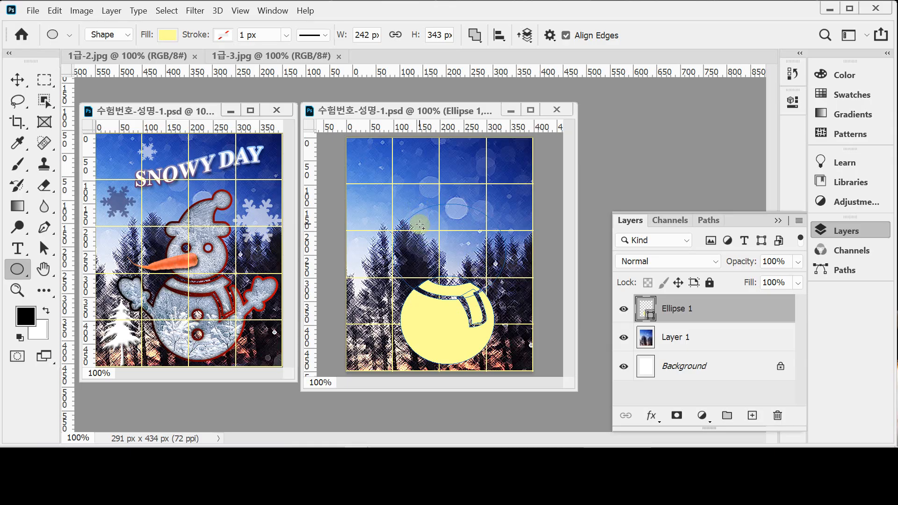
pyautogui.moveTo(423, 234); pyautogui.dragTo(474, 264)
# Step: Transform the head ellipse to 96.30% width and 110.19% height, extending it upward and slightly down toward the scarf
pyautogui.hotkey('ctrl', 't')
pyautogui.moveTo(419, 256); pyautogui.dragTo(420, 256)
pyautogui.moveTo(483, 257); pyautogui.dragTo(481, 257)
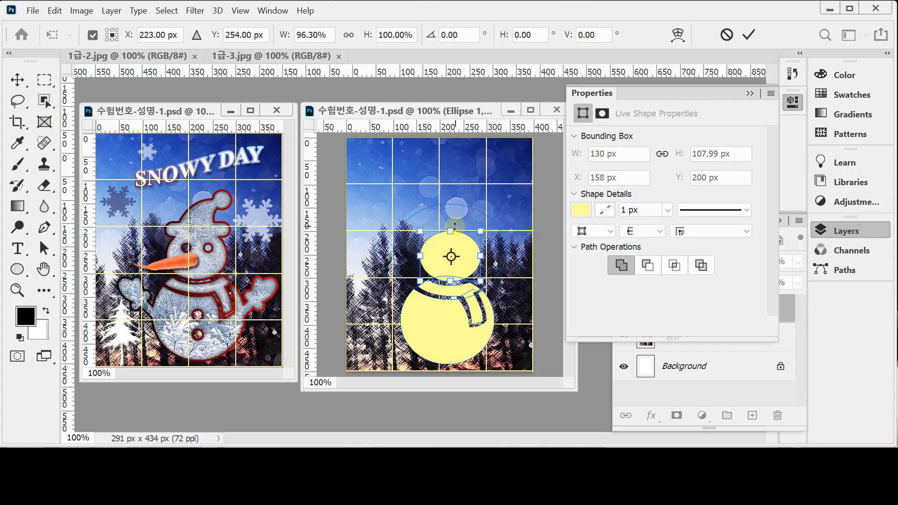
pyautogui.moveTo(451, 231); pyautogui.dragTo(452, 228)
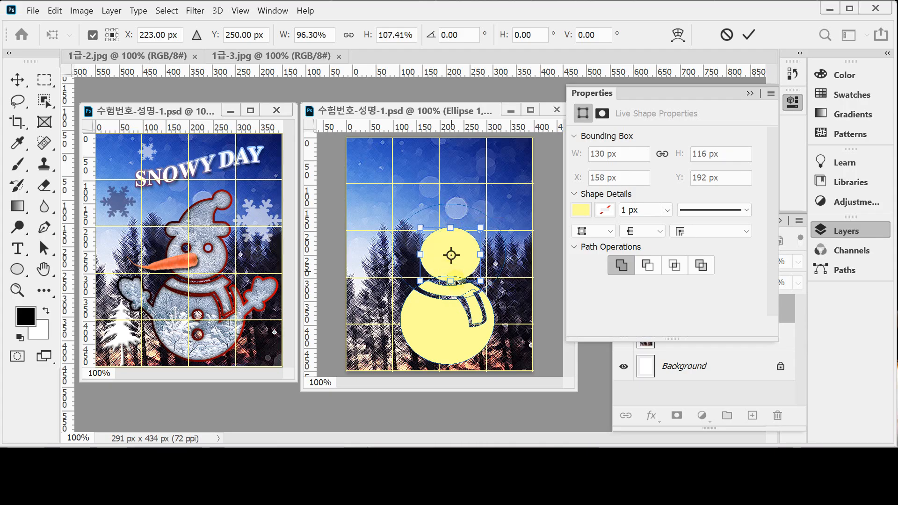
pyautogui.moveTo(448, 279); pyautogui.dragTo(450, 282)
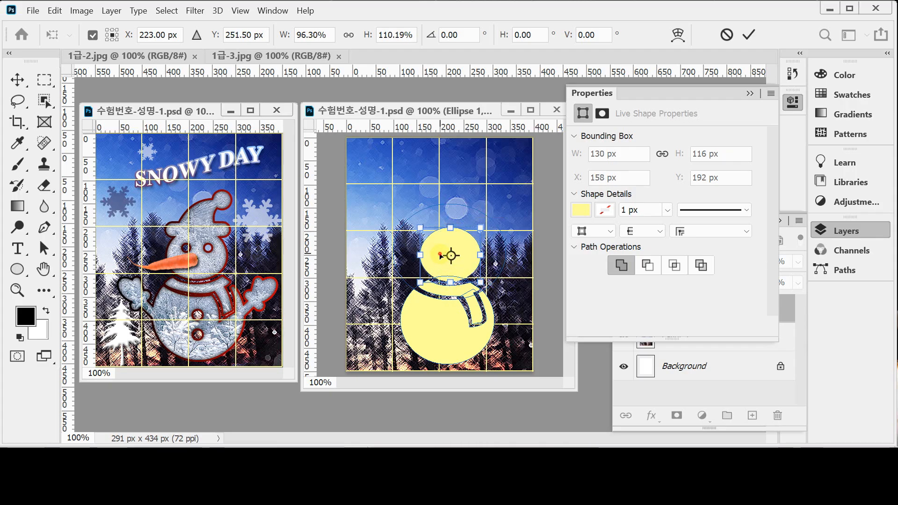
pyautogui.press('Return')
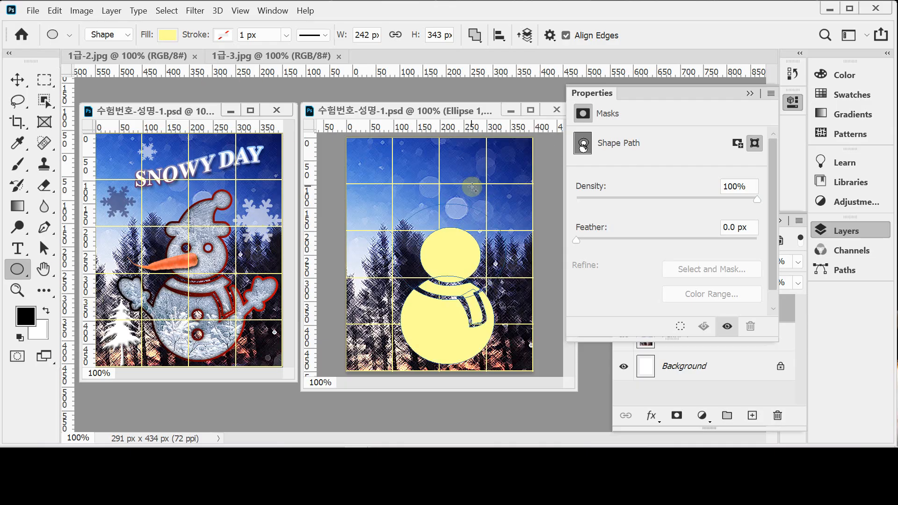
# Step: Add a circle about 37 px wide for the hat's pom-pom above the head and place it at X 255 px, Y 124 px
pyautogui.moveTo(466, 191); pyautogui.dragTo(487, 210)
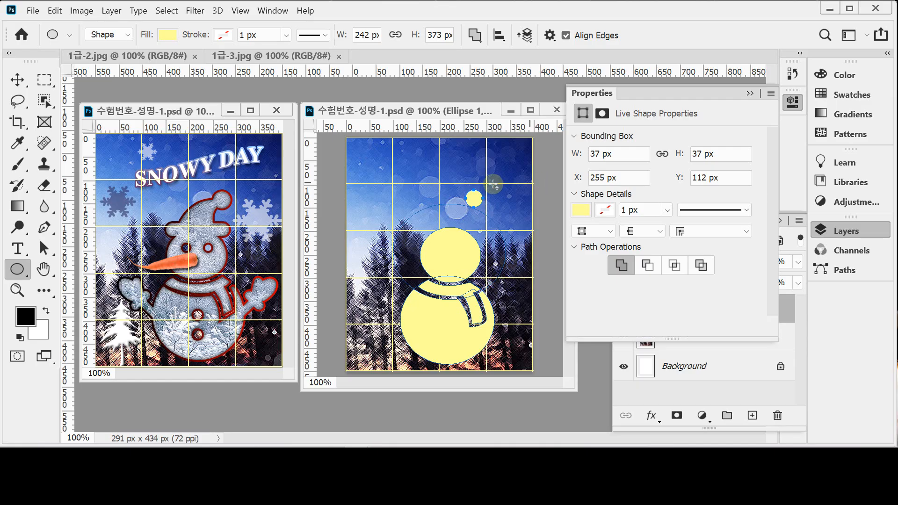
pyautogui.moveTo(477, 203); pyautogui.dragTo(478, 208)
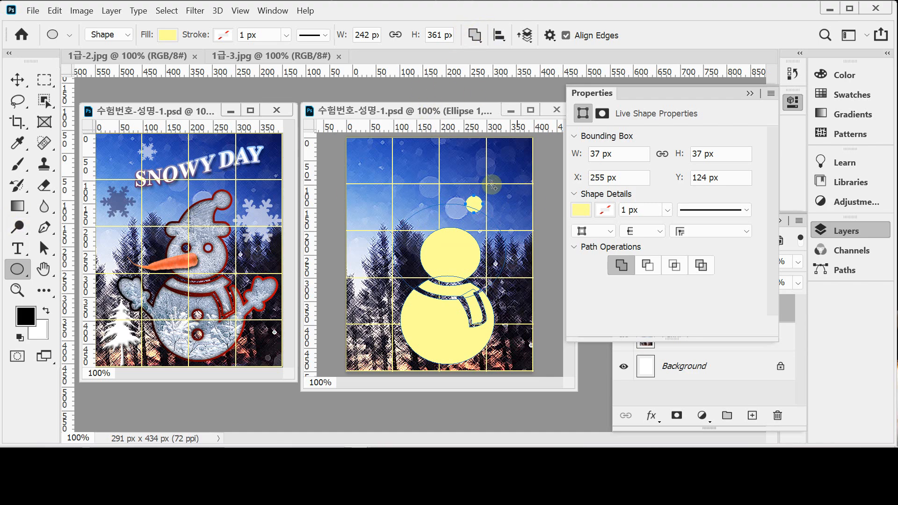
# Step: Draw a rounded rectangle with a 20 px radius, about 142 × 33 px, across the top of the head as the hat brim
pyautogui.rightClick(19, 267)
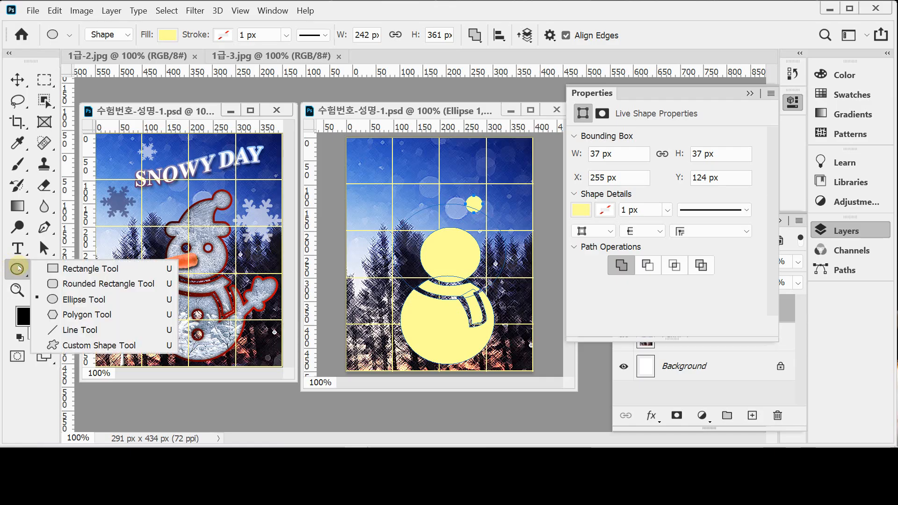
pyautogui.click(75, 284)
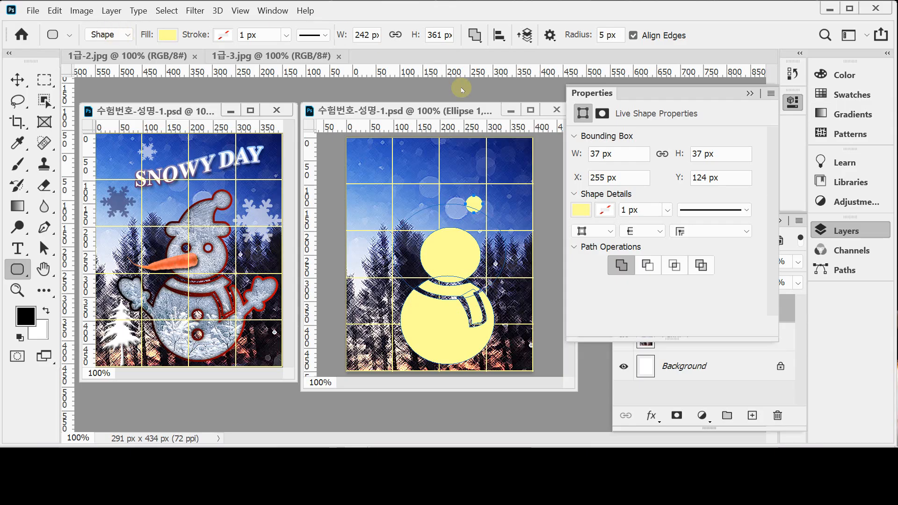
pyautogui.moveTo(606, 35); pyautogui.dragTo(584, 35)
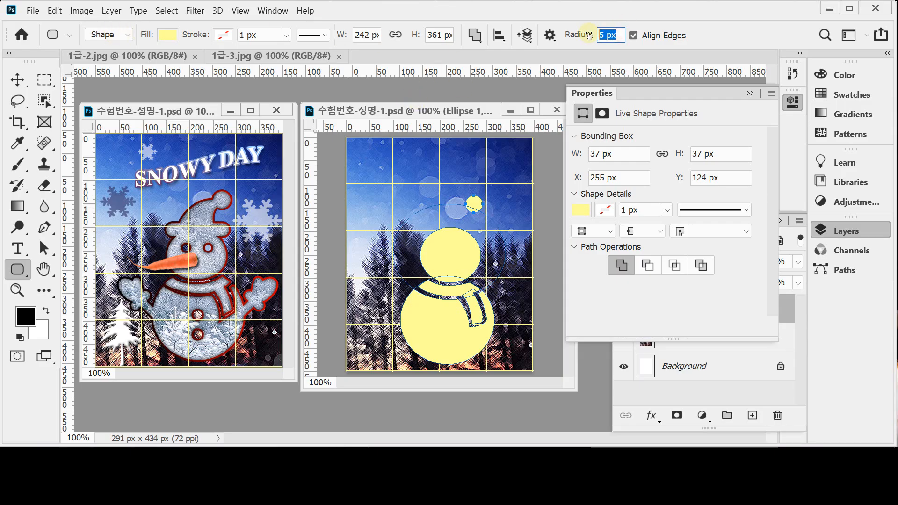
pyautogui.write('20')
pyautogui.press('Return')
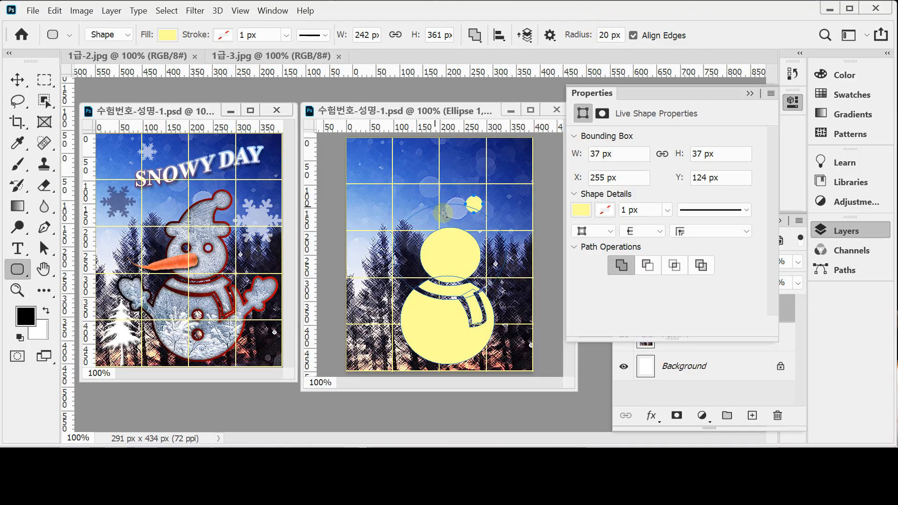
pyautogui.moveTo(417, 223); pyautogui.dragTo(475, 234)
# Step: Nudge the hat brim to X 152 px, Y 193 px so it is centred over the top of the head
pyautogui.press('Left')
pyautogui.press('Left')
pyautogui.press('Left')
pyautogui.press('Left')
pyautogui.press('Left')
pyautogui.press('Left')
pyautogui.press('Left')
pyautogui.press('Left')
pyautogui.press('Left')
pyautogui.press('Up')
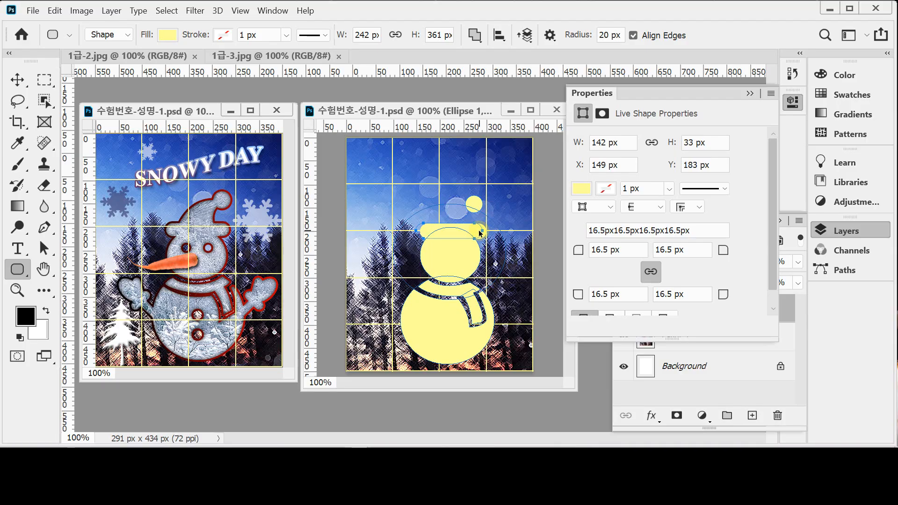
pyautogui.press('Left')
pyautogui.press('Down')
pyautogui.press('Down')
pyautogui.press('Down')
pyautogui.press('Down')
pyautogui.press('Down')
pyautogui.press('Down')
pyautogui.press('Down')
pyautogui.press('Down')
pyautogui.press('Down')
pyautogui.press('Down')
pyautogui.press('Down')
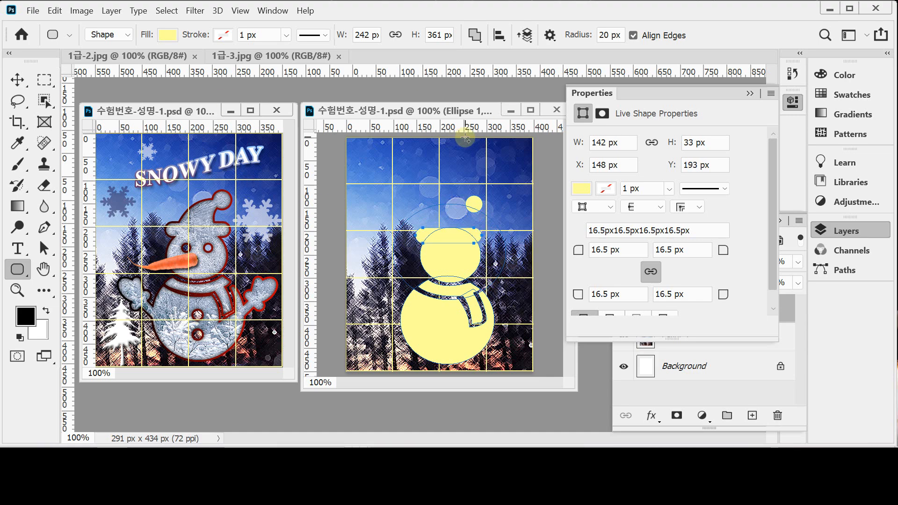
pyautogui.press('Right')
pyautogui.press('Right')
pyautogui.press('Right')
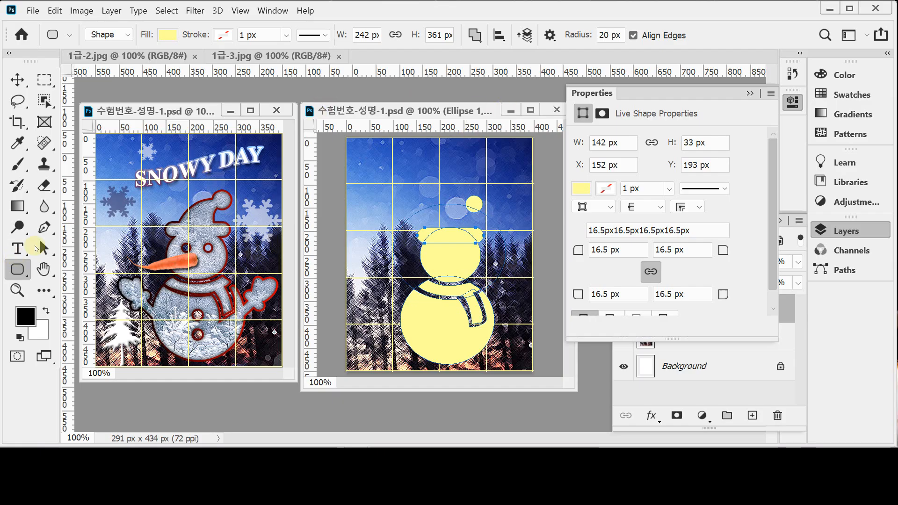
# Step: Draw the hat's curved left edge from the brim up to the pom-pom, using the Pen tool with Combine Shapes
pyautogui.click(52, 229)
pyautogui.click(94, 226)
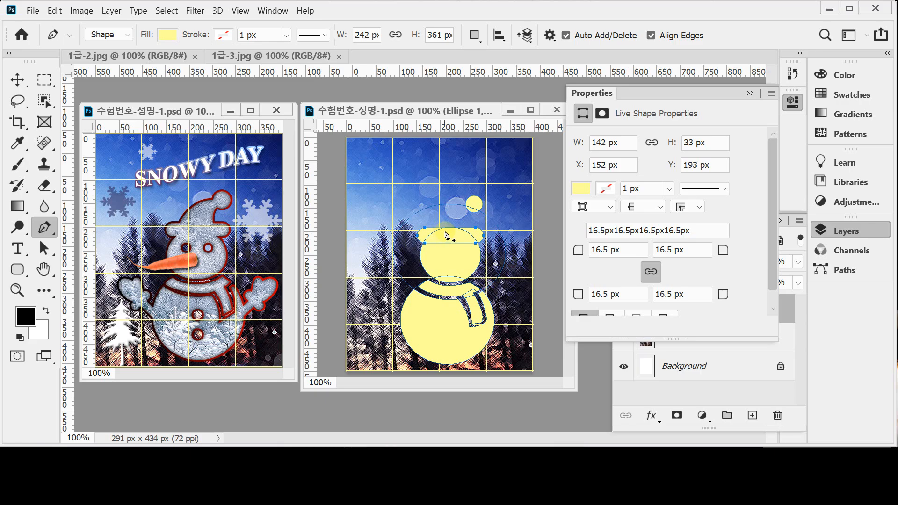
pyautogui.click(474, 35)
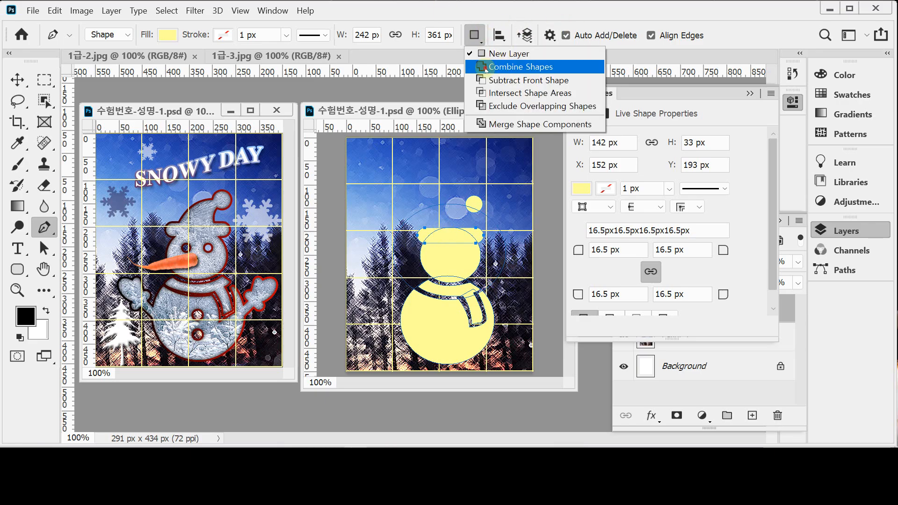
pyautogui.click(515, 64)
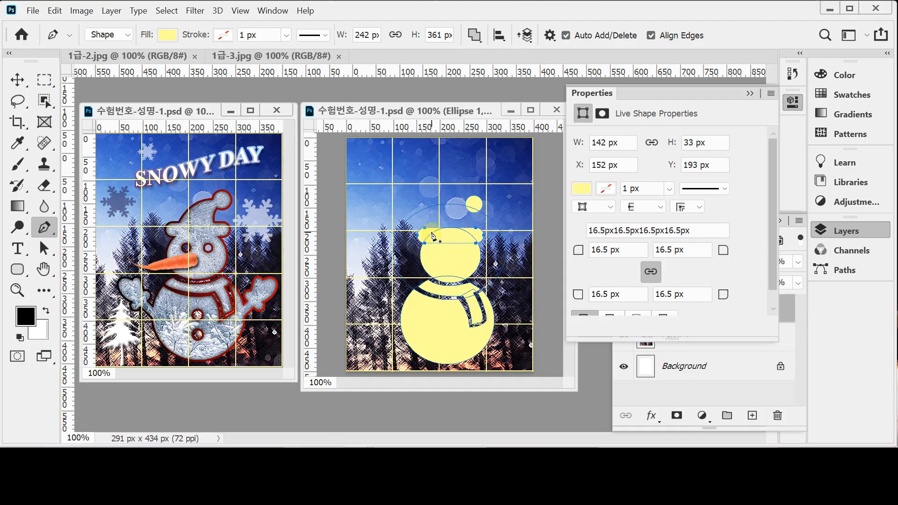
pyautogui.click(475, 206)
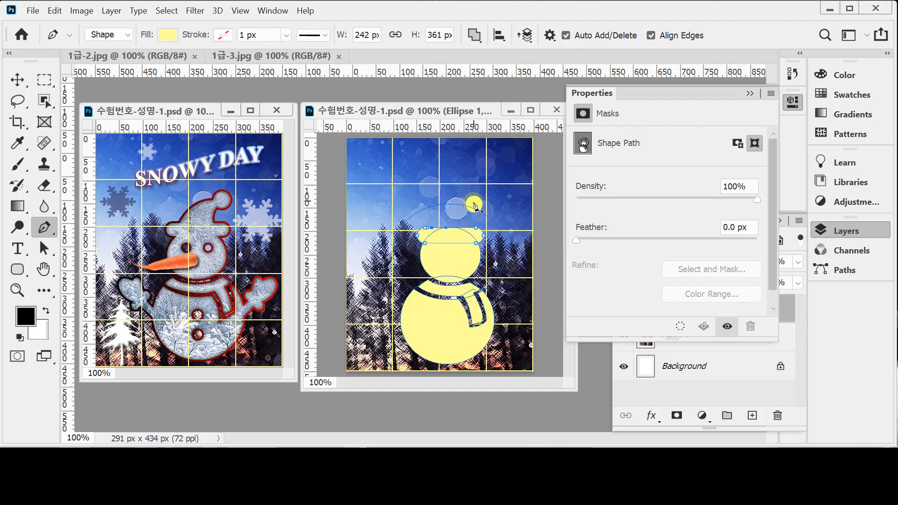
pyautogui.moveTo(472, 203); pyautogui.dragTo(500, 201)
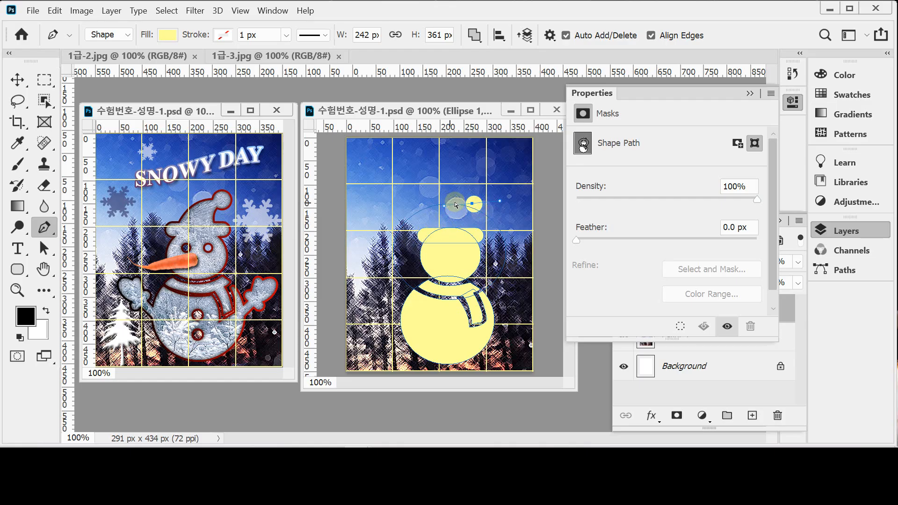
pyautogui.click(794, 100)
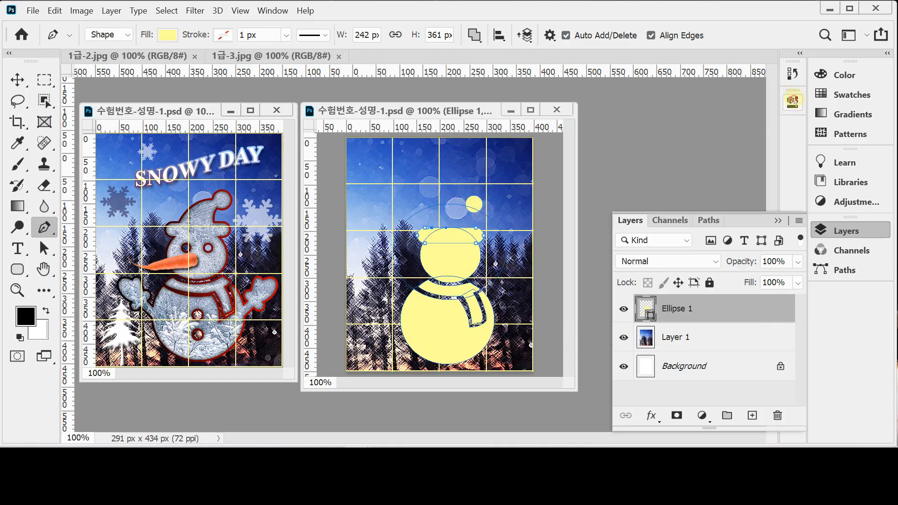
pyautogui.click(667, 317)
pyautogui.keyDown('ctrl'); pyautogui.click(454, 208); pyautogui.keyUp('ctrl')
pyautogui.click(433, 230)
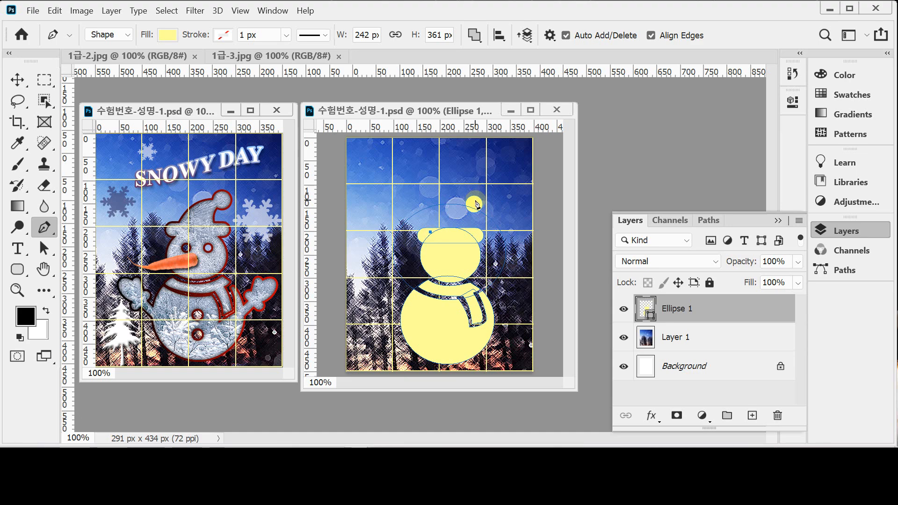
pyautogui.moveTo(469, 202); pyautogui.dragTo(501, 202)
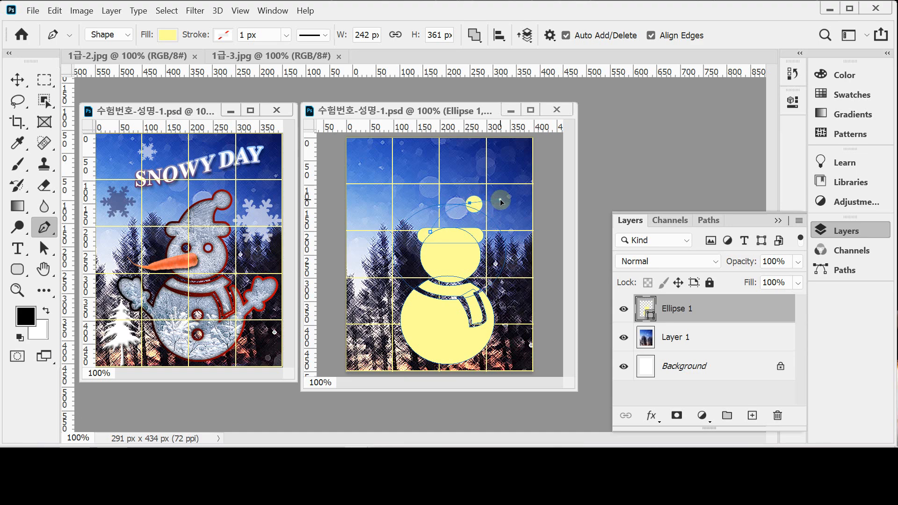
pyautogui.keyDown('alt'); pyautogui.click(470, 202); pyautogui.keyUp('alt')
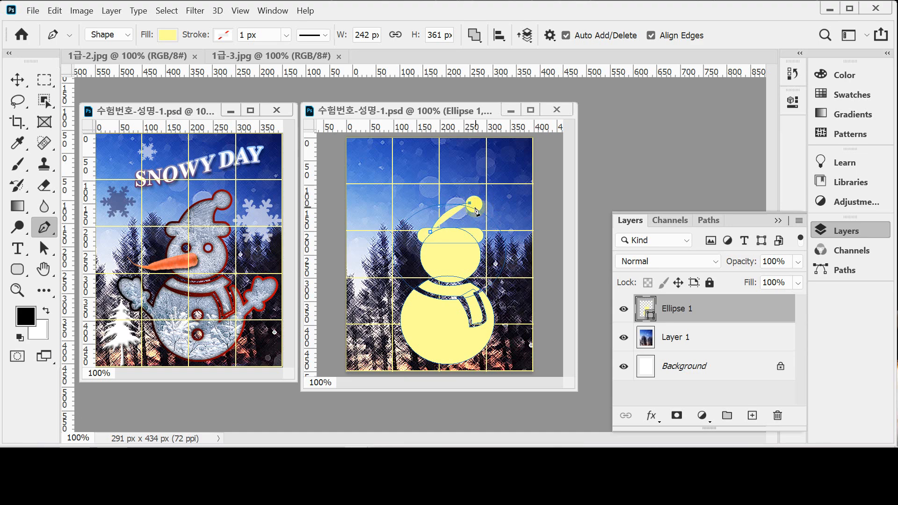
# Step: Draw the hat's right edge from the pom-pom curving down to the brim and close the hat shape at its starting point
pyautogui.click(474, 207)
pyautogui.click(471, 233)
pyautogui.moveTo(480, 249); pyautogui.dragTo(481, 249)
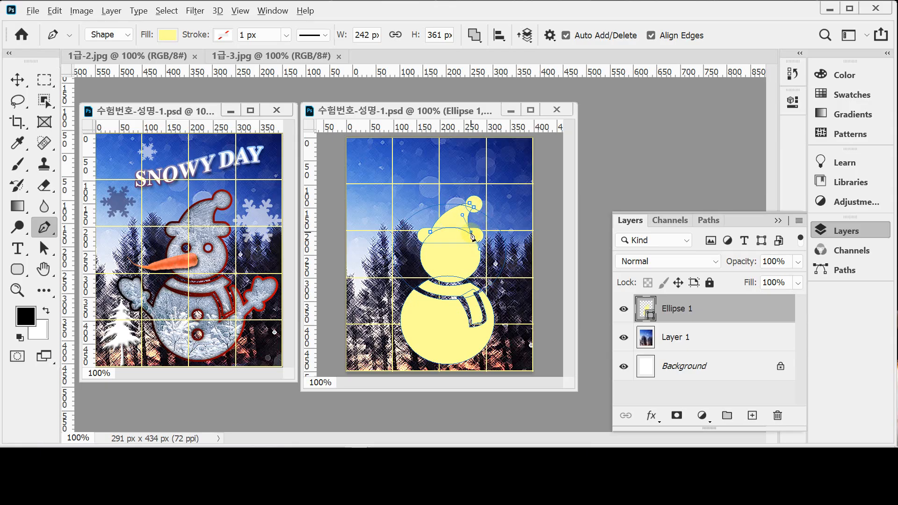
pyautogui.click(431, 233)
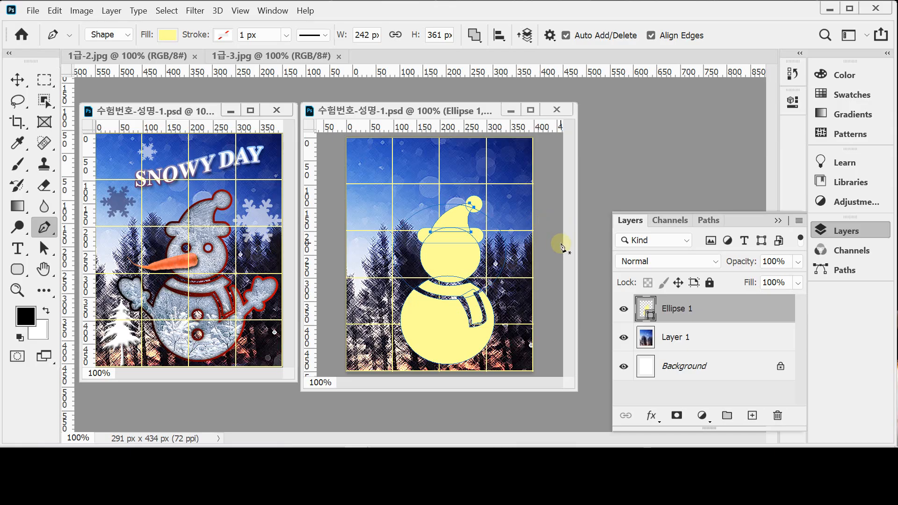
pyautogui.press('Return')
# Step: Switch to the Ellipse tool for cutting round eyes into the snowman's head
pyautogui.keyDown('ctrl'); pyautogui.click(441, 236); pyautogui.keyUp('ctrl')
pyautogui.moveTo(488, 296); pyautogui.dragTo(467, 252)
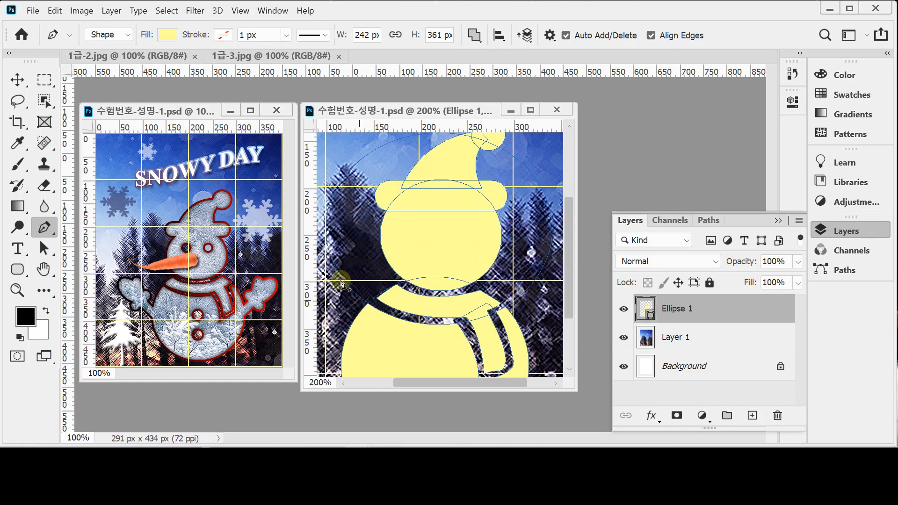
pyautogui.click(15, 271)
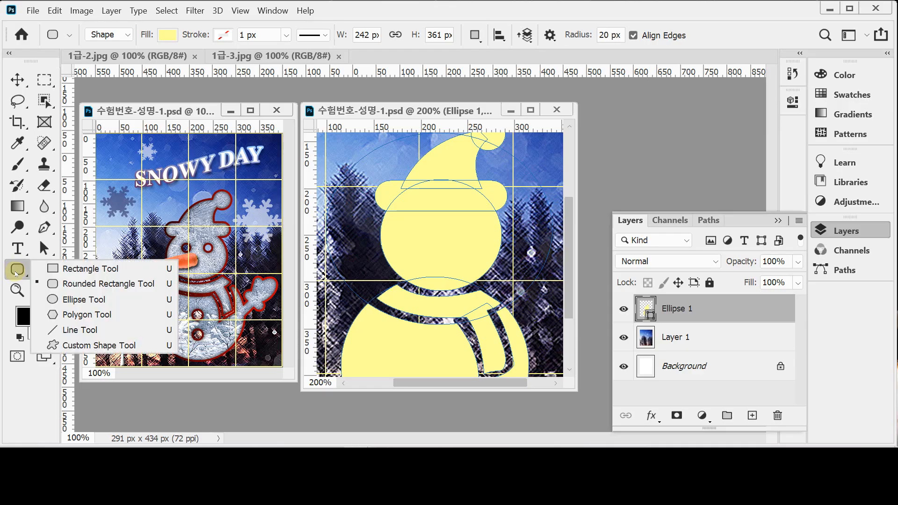
pyautogui.click(70, 299)
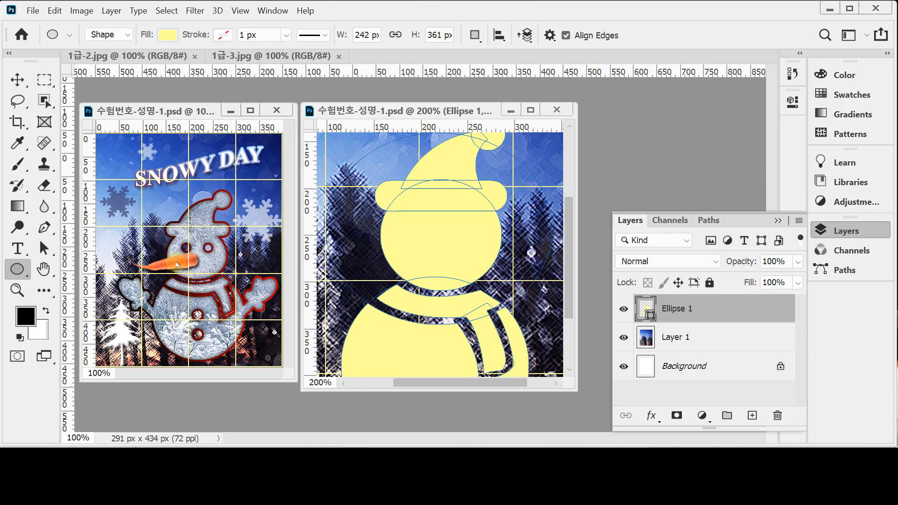
pyautogui.moveTo(408, 223); pyautogui.dragTo(433, 241)
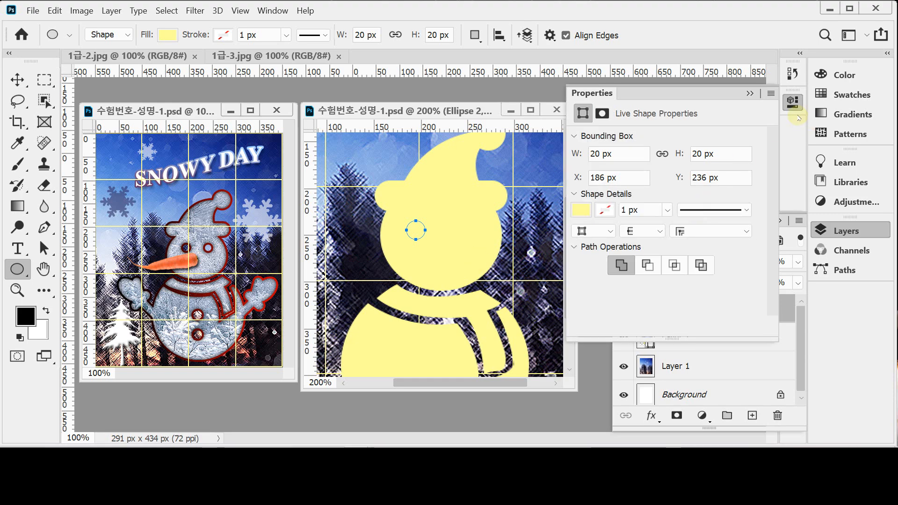
pyautogui.click(784, 108)
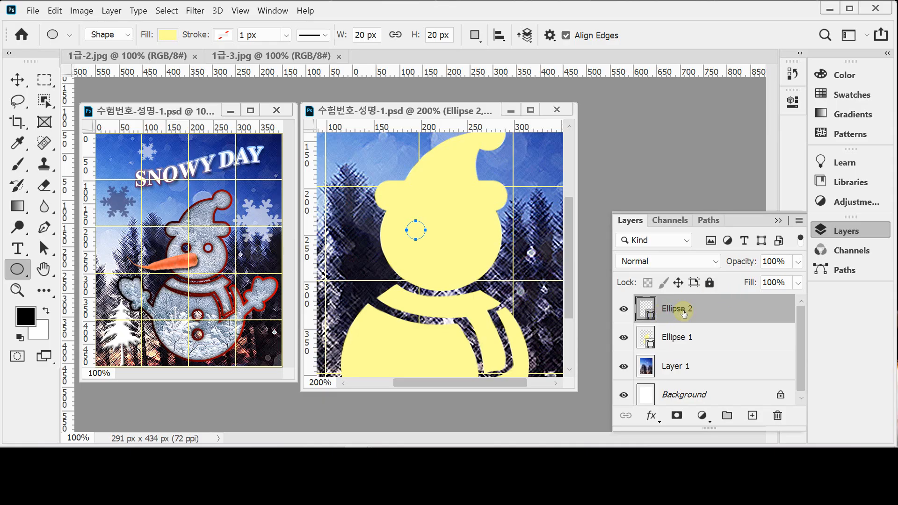
pyautogui.press('Delete')
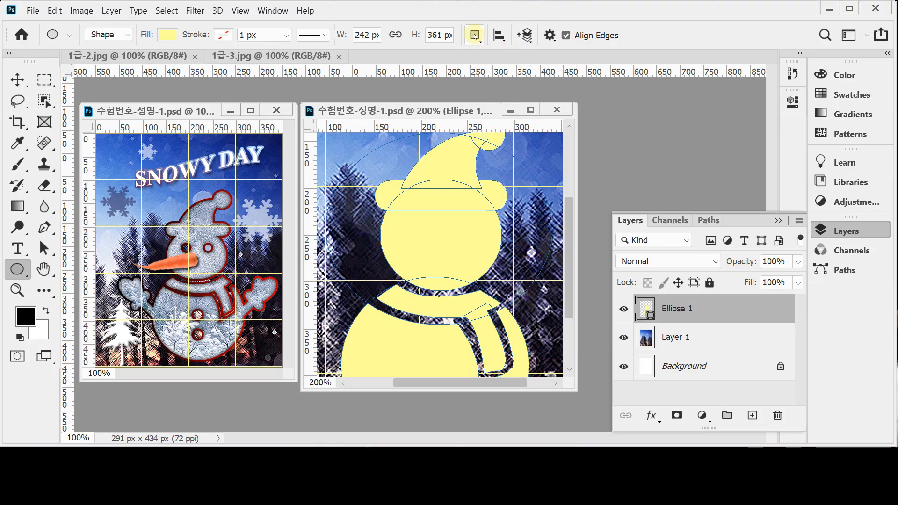
# Step: Cut a 20 × 20 px round eye into the left side of the snowman's head at X 186 px, Y 233 px, using Subtract Front Shape
pyautogui.click(475, 40)
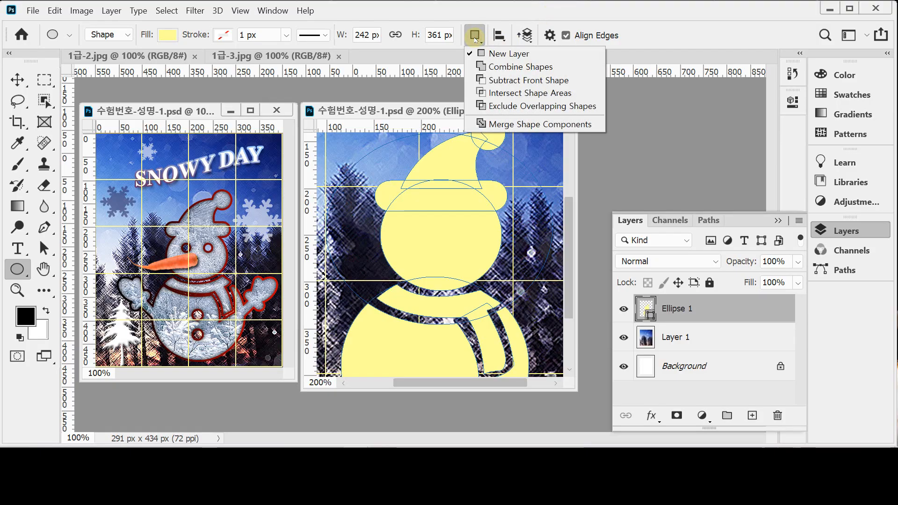
pyautogui.click(497, 82)
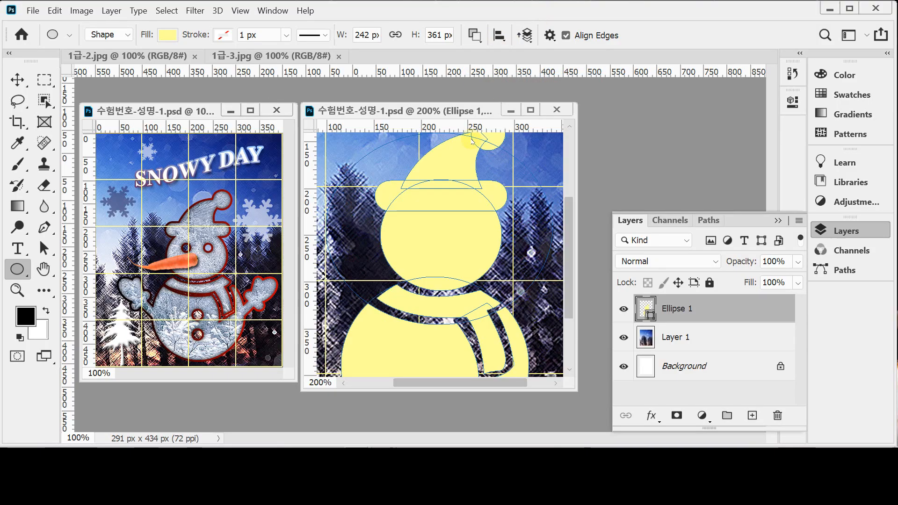
pyautogui.moveTo(408, 220); pyautogui.dragTo(428, 238)
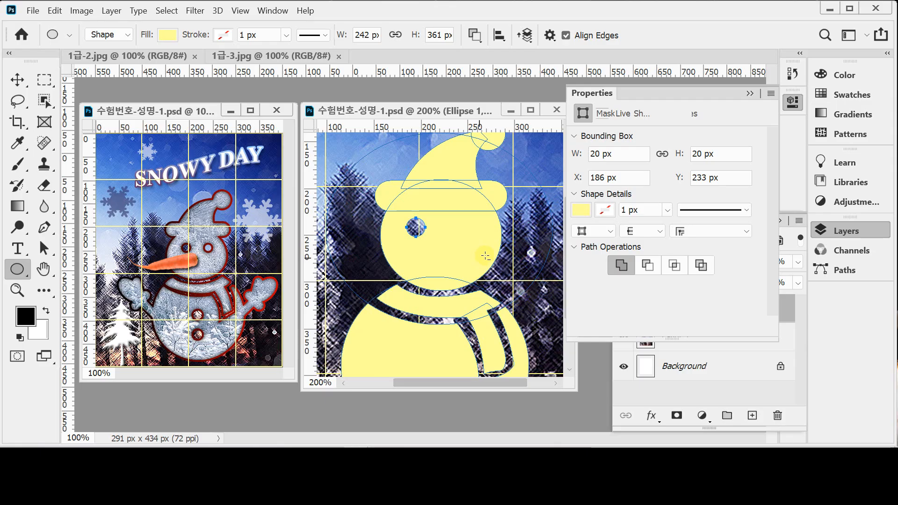
pyautogui.scroll(-1, 475, 250)
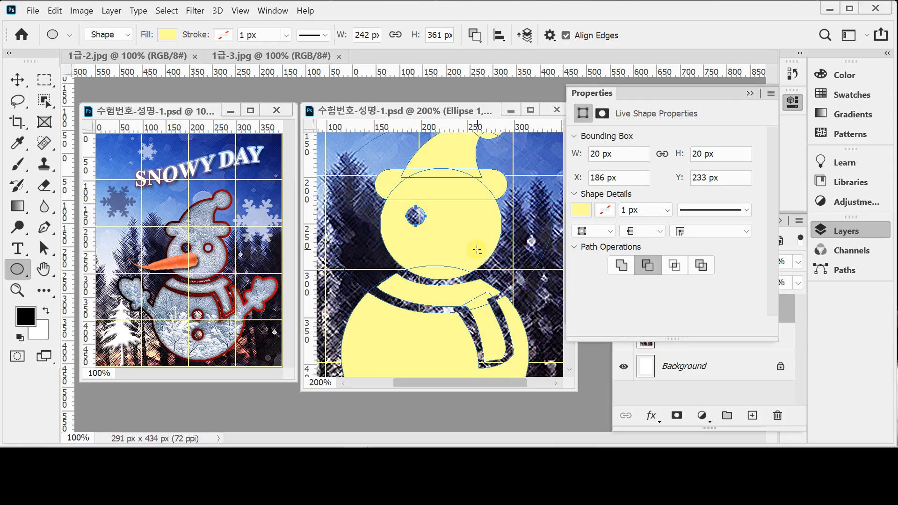
pyautogui.click(791, 102)
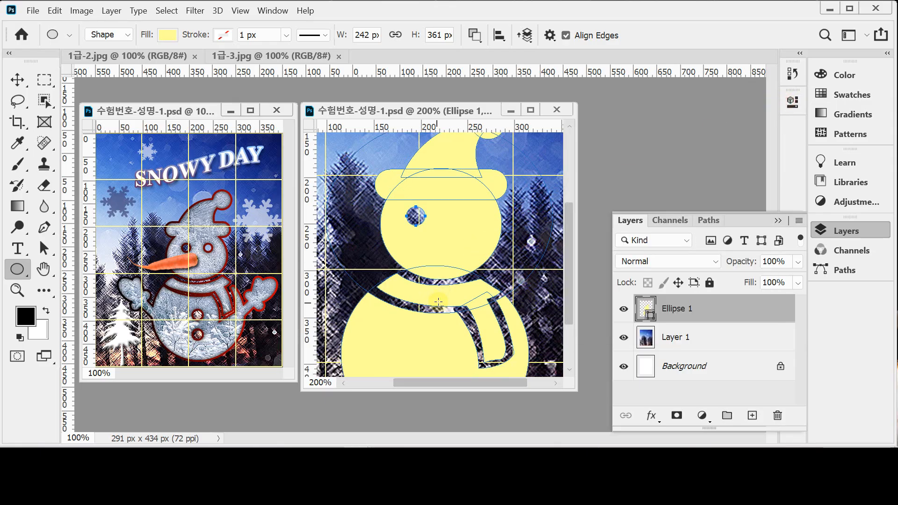
# Step: Cut a 23 × 23 px round button hole into the snowman's body below the scarf at X 204 px, Y 370 px
pyautogui.scroll(-2, 439, 296)
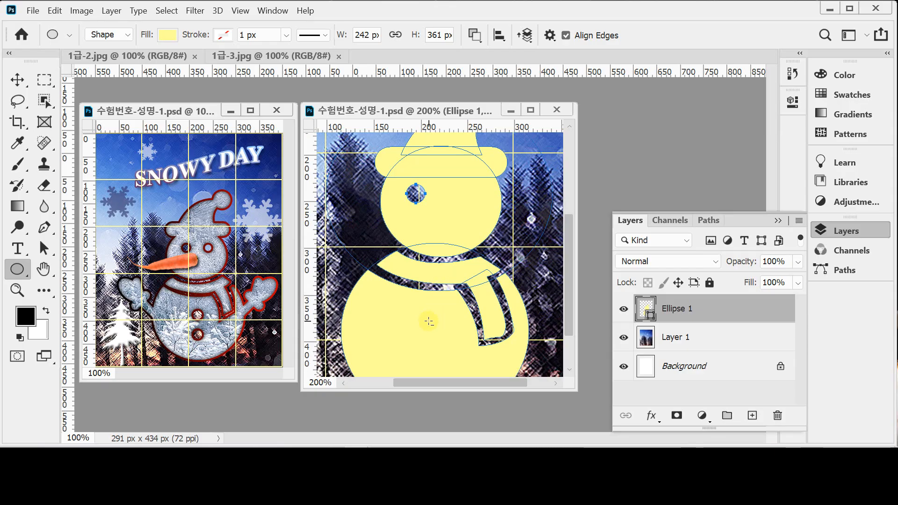
pyautogui.moveTo(424, 313); pyautogui.dragTo(447, 338)
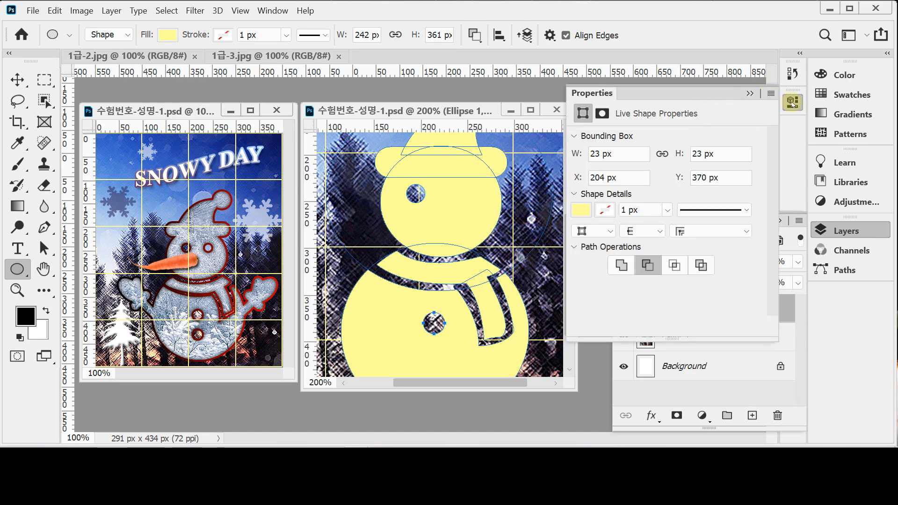
pyautogui.click(792, 102)
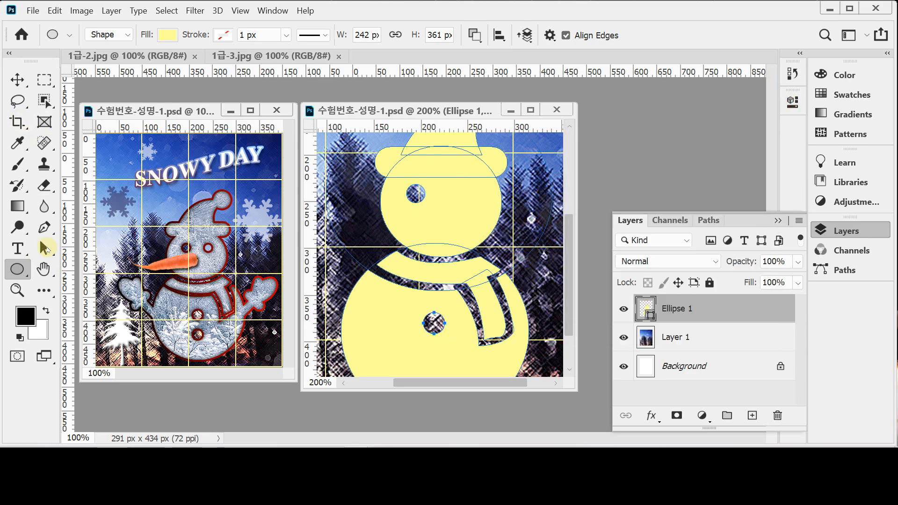
# Step: Duplicate the button hole straight below the first one with the Path Selection tool
pyautogui.click(45, 248)
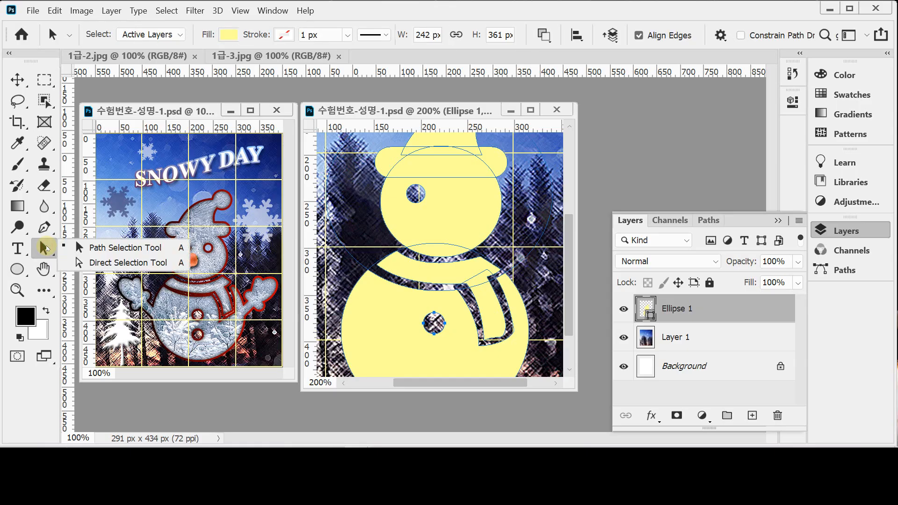
pyautogui.scroll(-2, 478, 278)
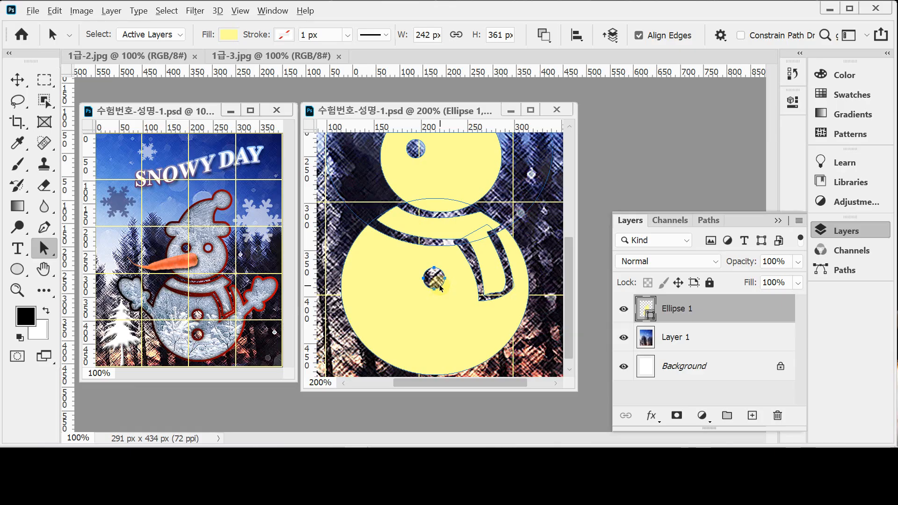
pyautogui.moveTo(440, 287); pyautogui.dragTo(443, 329)
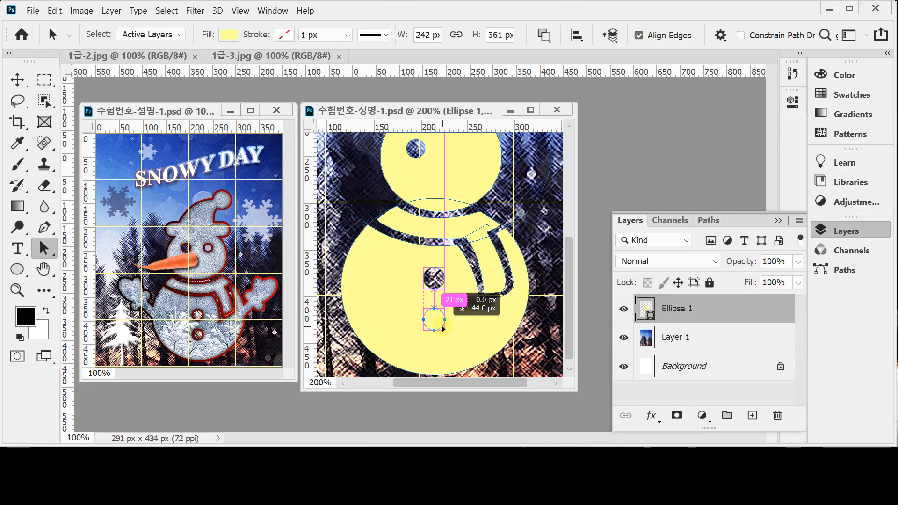
pyautogui.moveTo(444, 329); pyautogui.dragTo(444, 328)
# Step: Duplicate the eye hole horizontally to the right side of the head and deselect the paths
pyautogui.scroll(3, 487, 294)
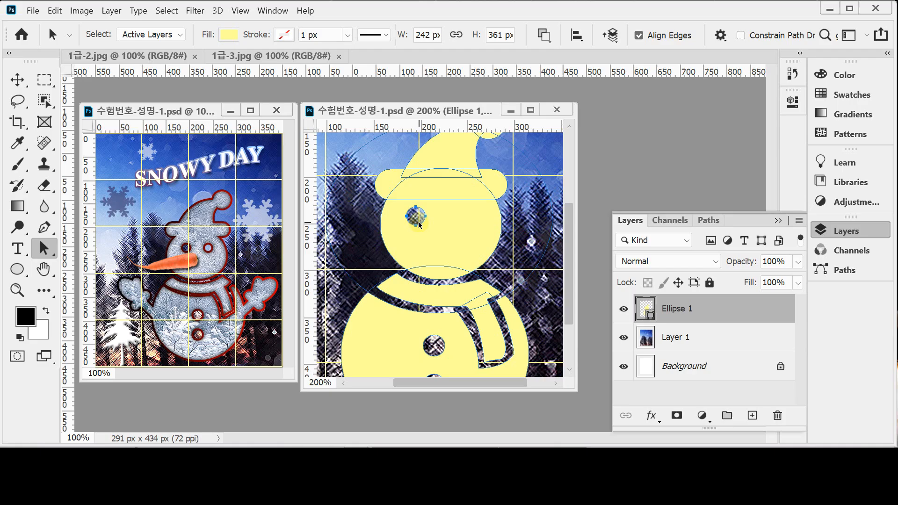
pyautogui.moveTo(420, 225); pyautogui.dragTo(466, 223)
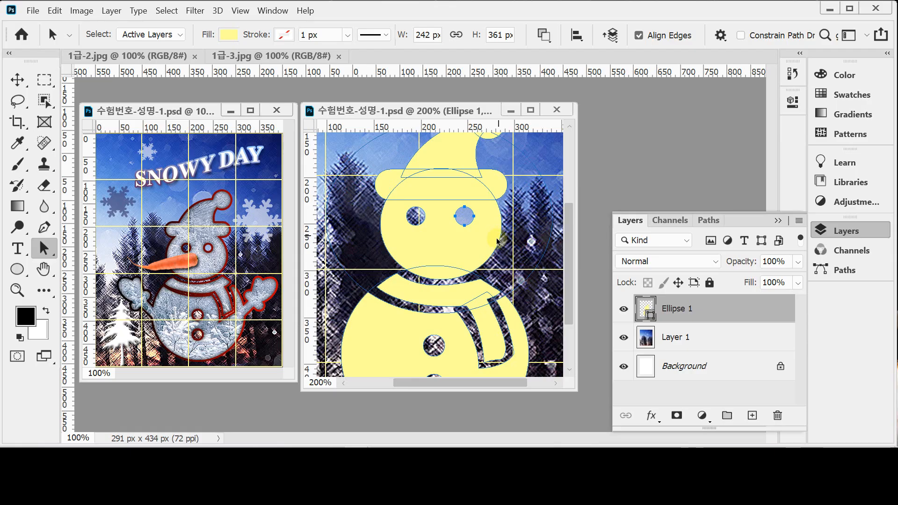
pyautogui.click(528, 256)
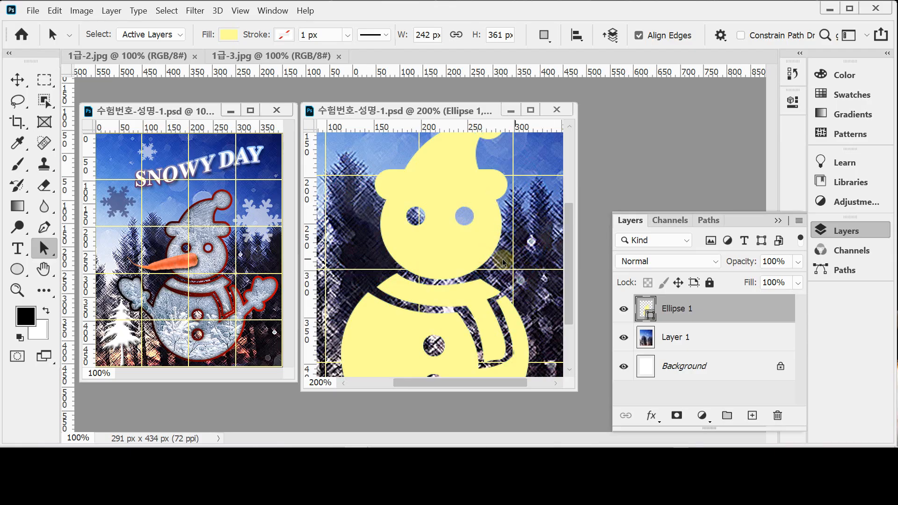
# Step: Draw an upright ellipse for the mitten to the left of the snowman's body, using the Ellipse tool with Combine Shapes
pyautogui.moveTo(414, 293); pyautogui.dragTo(452, 224)
pyautogui.moveTo(415, 255); pyautogui.dragTo(432, 255)
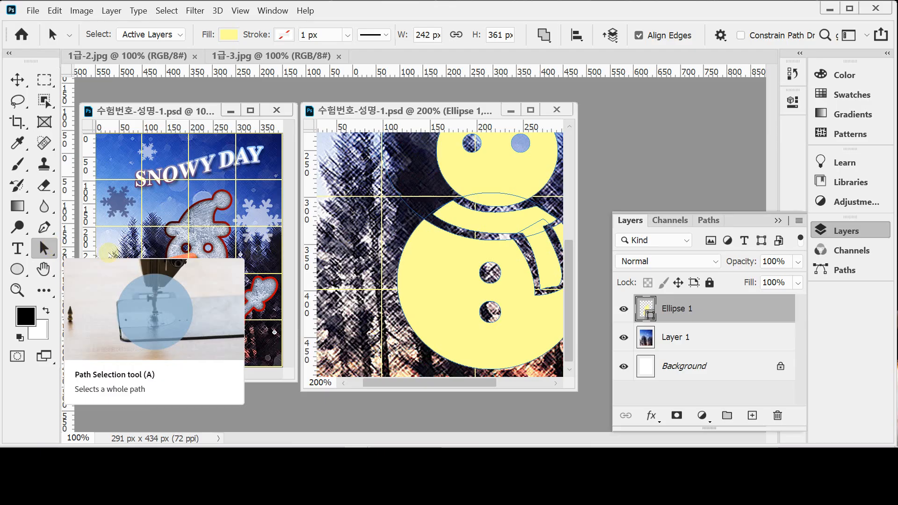
pyautogui.click(17, 269)
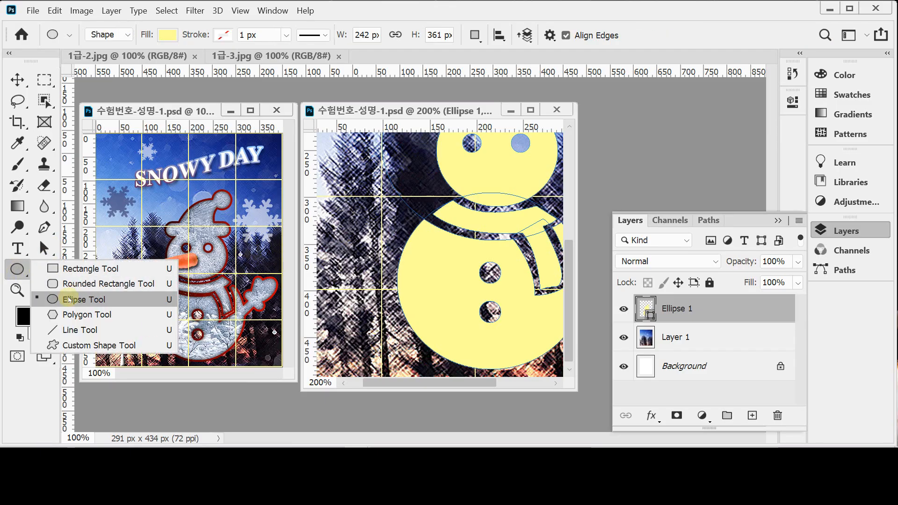
pyautogui.click(68, 299)
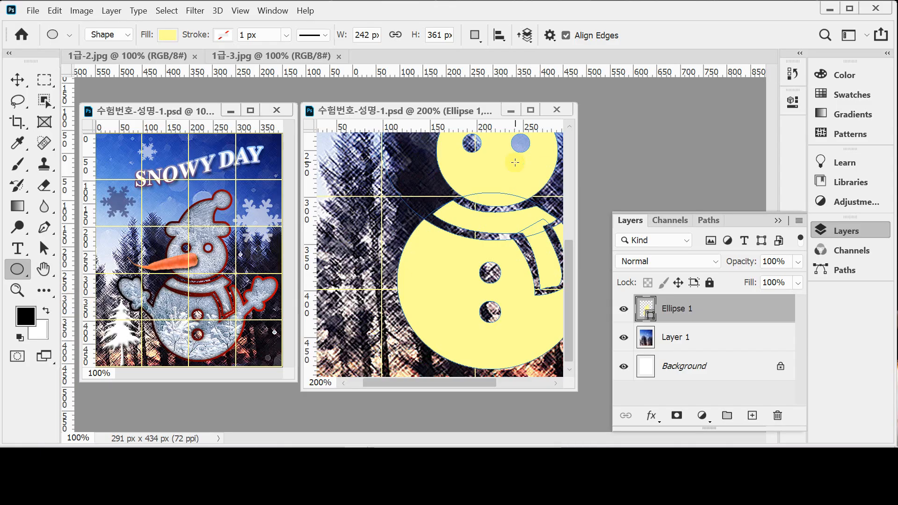
pyautogui.click(474, 35)
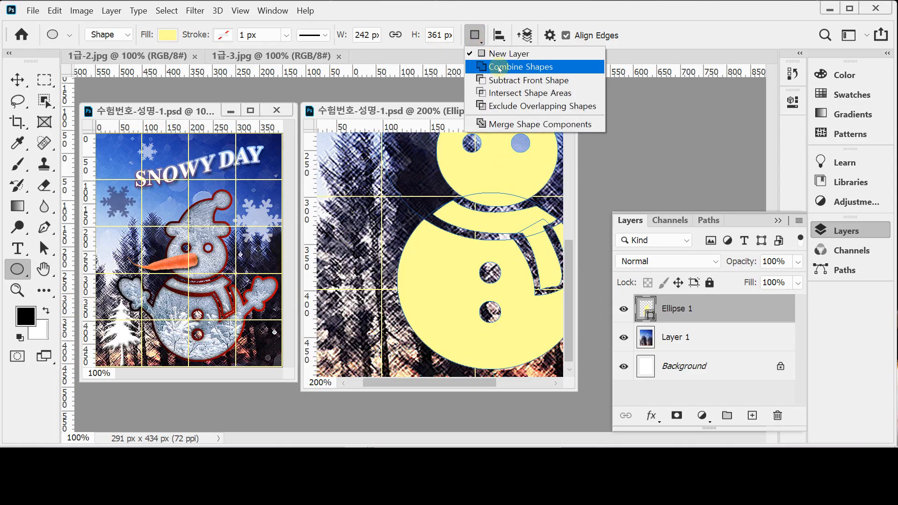
pyautogui.click(499, 68)
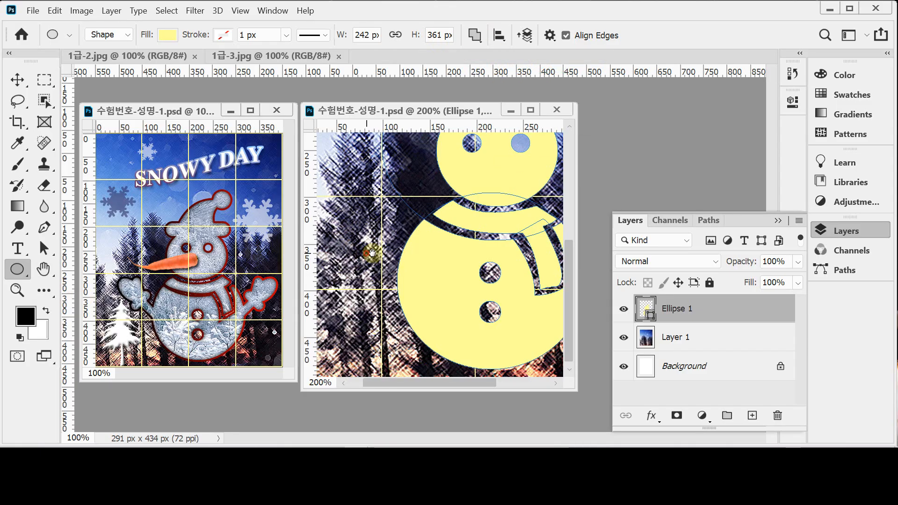
pyautogui.hscroll(-2, 371, 253)
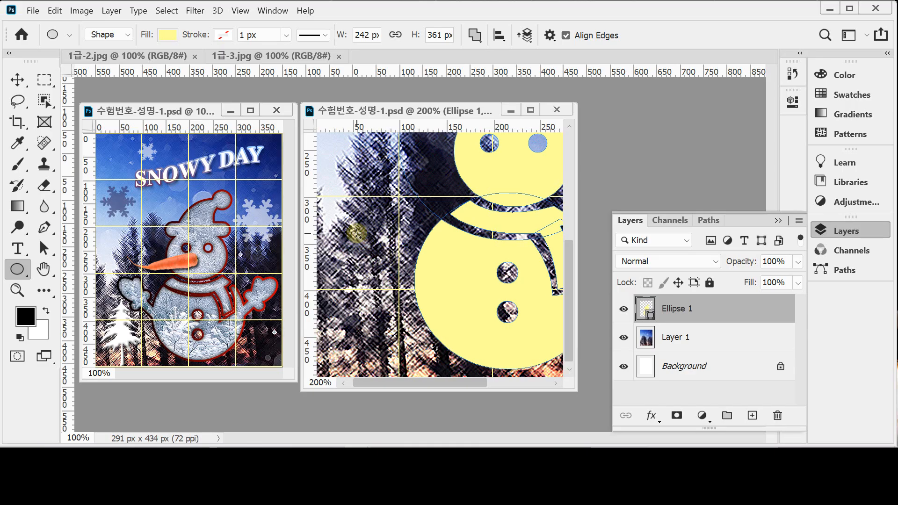
pyautogui.moveTo(351, 232); pyautogui.dragTo(382, 283)
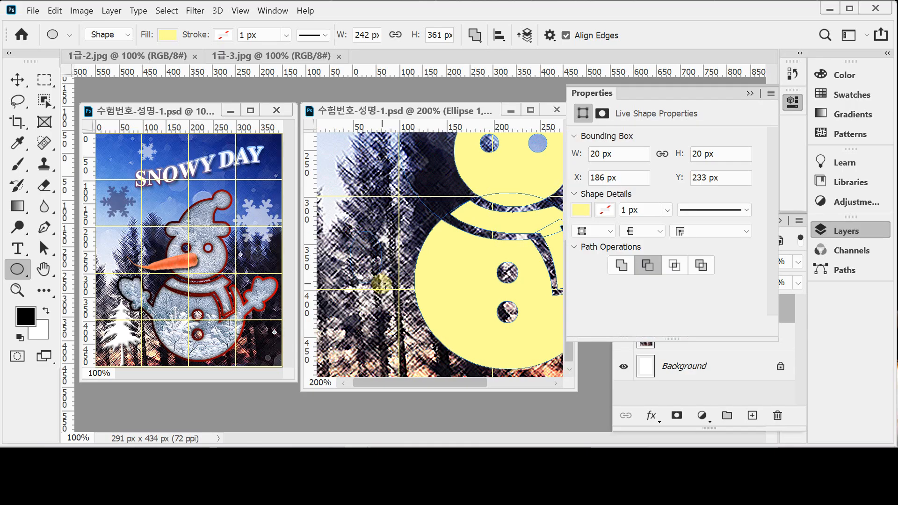
pyautogui.click(793, 103)
# Step: Add a horizontal rounded rectangle as the cuff at the mitten's base and a 15 × 61 px upright one below as the arm
pyautogui.rightClick(18, 270)
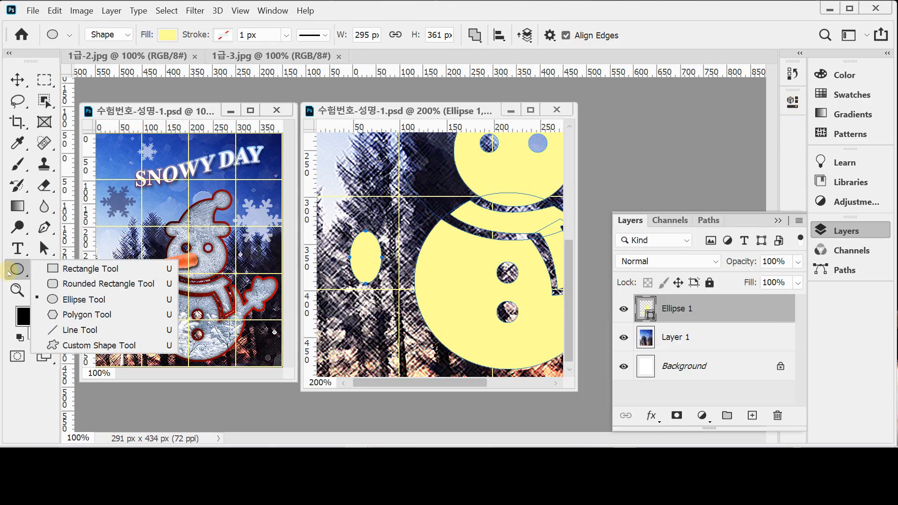
pyautogui.click(80, 285)
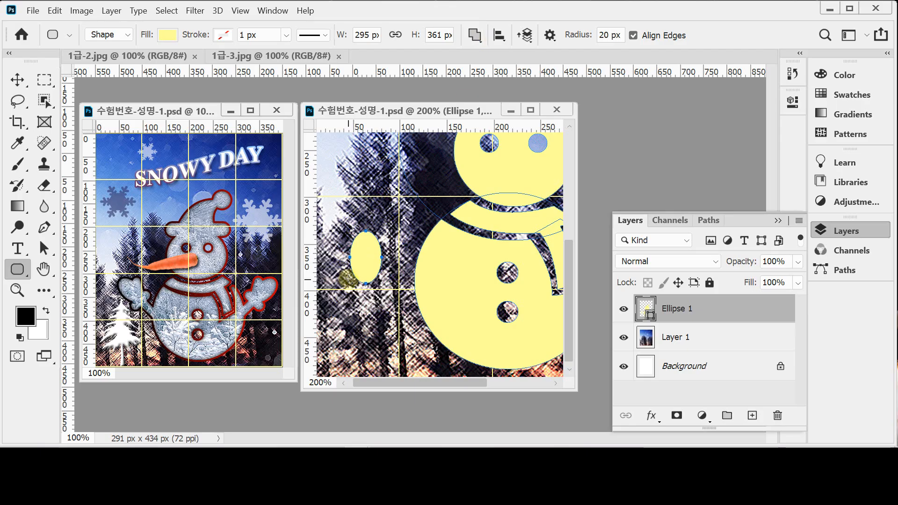
pyautogui.moveTo(345, 278); pyautogui.dragTo(372, 336)
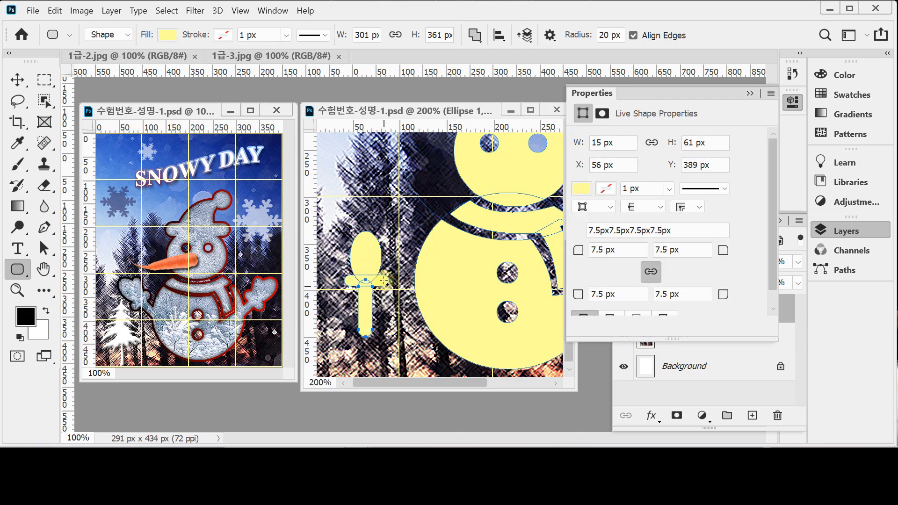
# Step: Draw an 11 × 35 px rounded rectangle thumb beside the mitten, rotate it about 18° clockwise, place it against the mitten and accept conversion to a regular path
pyautogui.moveTo(381, 240); pyautogui.dragTo(389, 260)
pyautogui.moveTo(392, 270); pyautogui.dragTo(392, 275)
pyautogui.scroll(3, 409, 293)
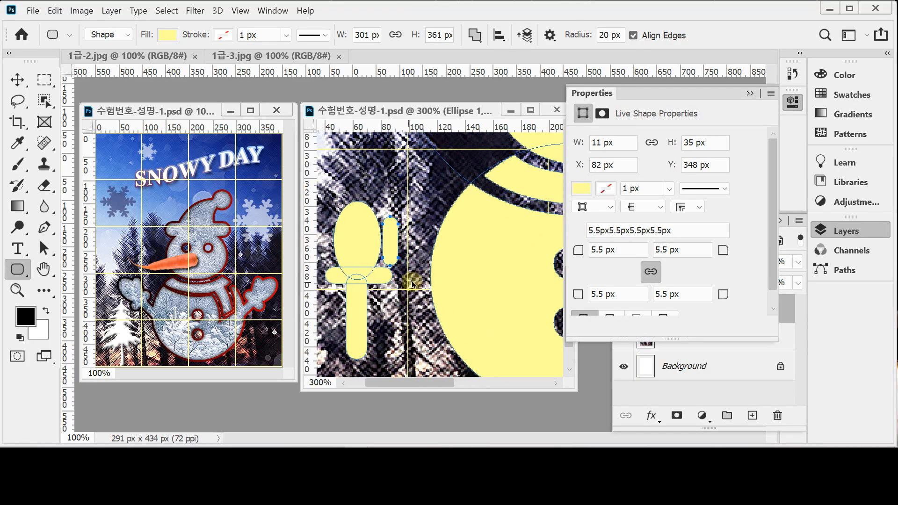
pyautogui.hotkey('ctrl', 't')
pyautogui.moveTo(414, 201); pyautogui.dragTo(391, 237)
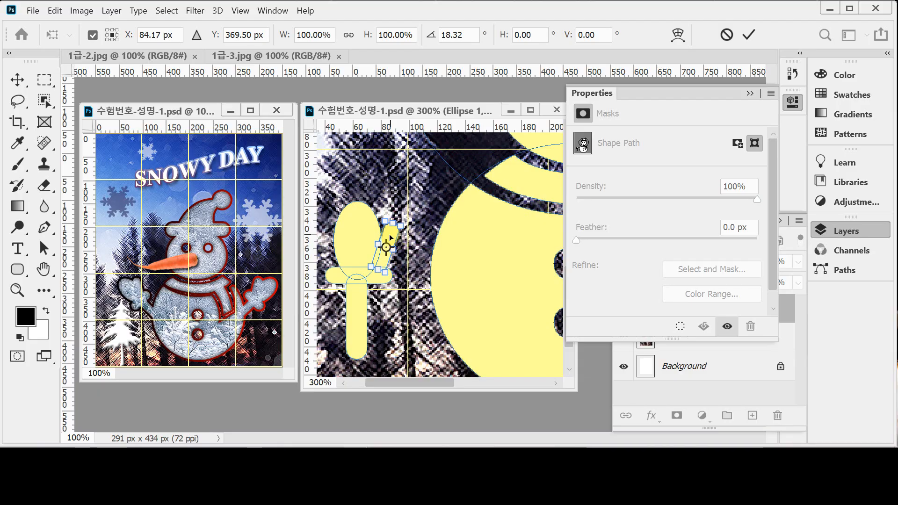
pyautogui.press('u')
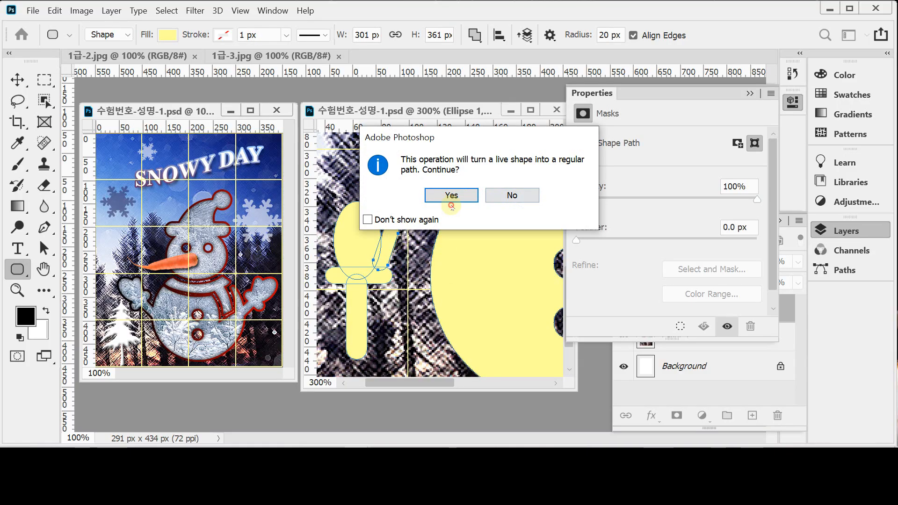
pyautogui.click(451, 195)
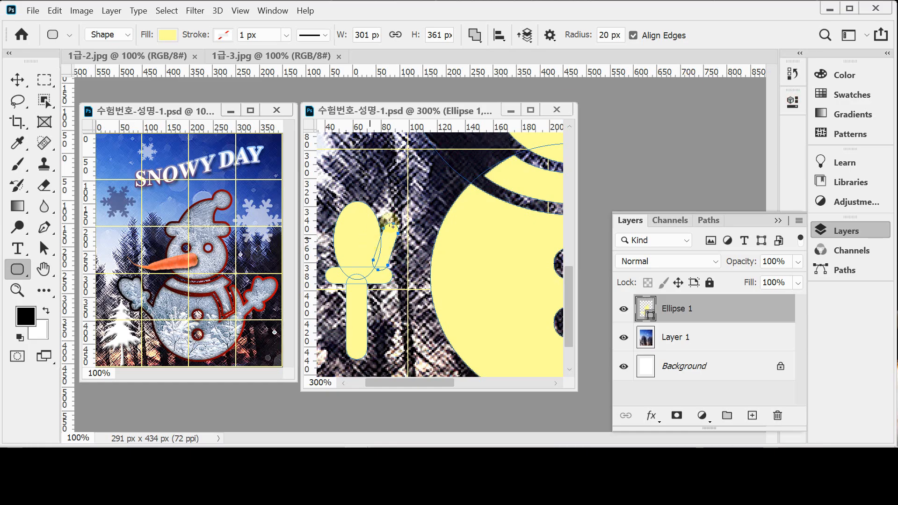
# Step: Select the mitten ellipse, cuff and arm paths together and align them on their horizontal centers
pyautogui.moveTo(340, 186); pyautogui.dragTo(354, 331)
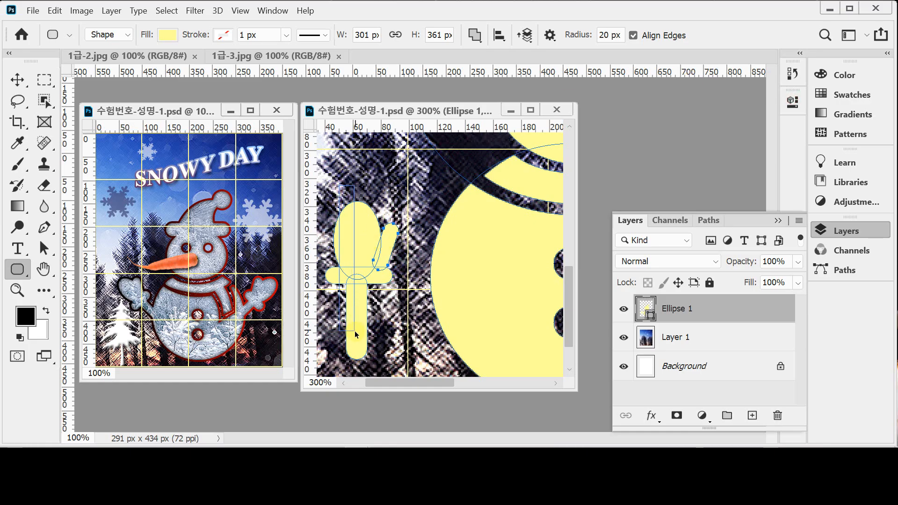
pyautogui.moveTo(354, 331); pyautogui.dragTo(356, 331)
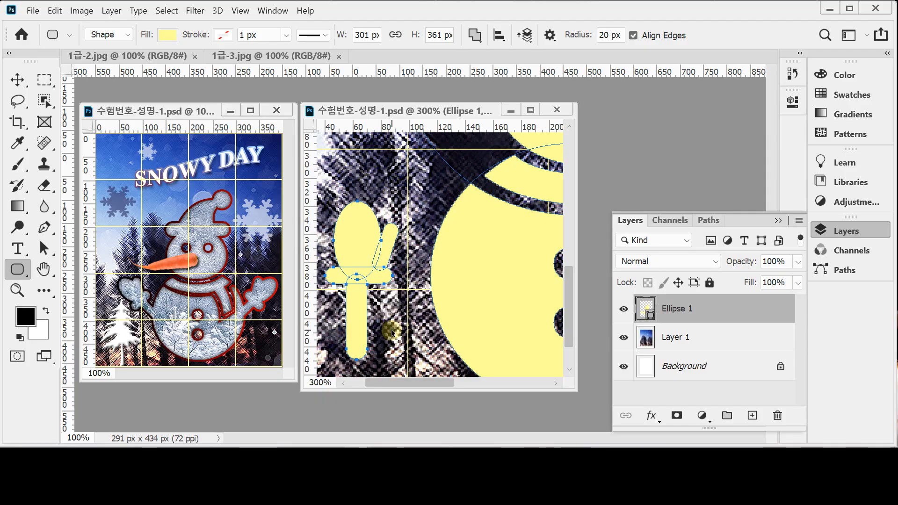
pyautogui.moveTo(422, 316); pyautogui.dragTo(432, 304)
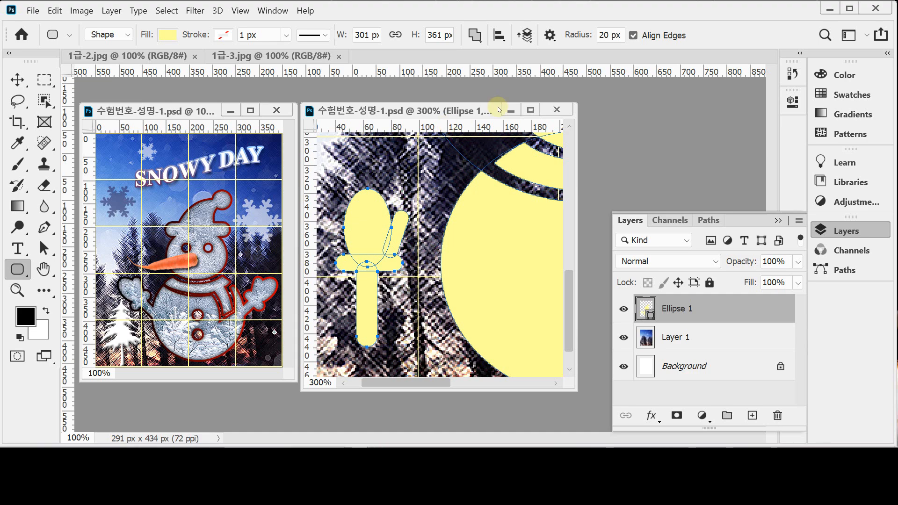
pyautogui.click(500, 35)
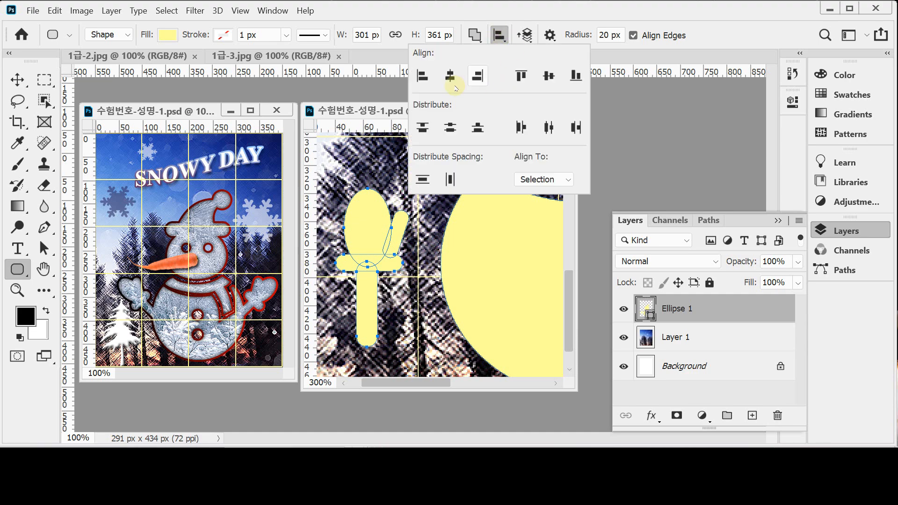
pyautogui.click(450, 77)
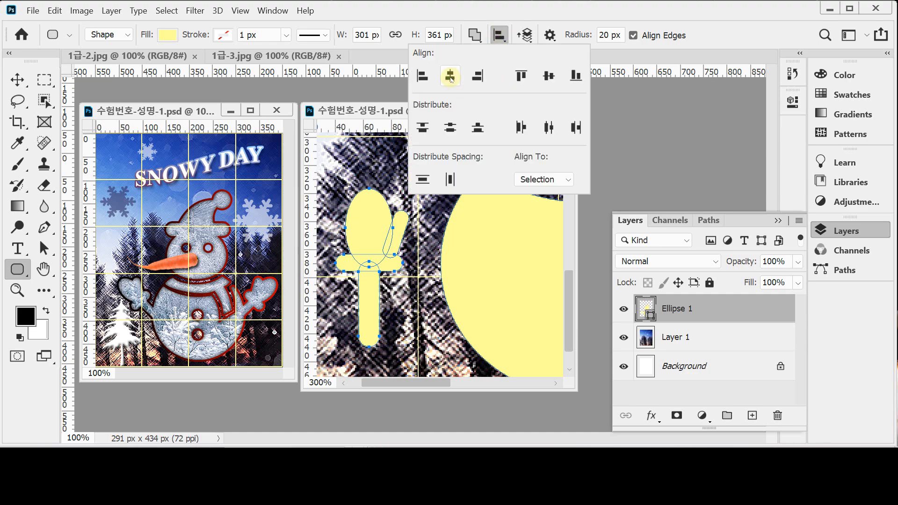
pyautogui.press('Return')
pyautogui.press('Return')
# Step: Rotate the assembled mitten, cuff, thumb and arm about 35° counter-clockwise, join them to the body's left side and accept conversion to a regular path
pyautogui.moveTo(374, 279); pyautogui.dragTo(398, 325)
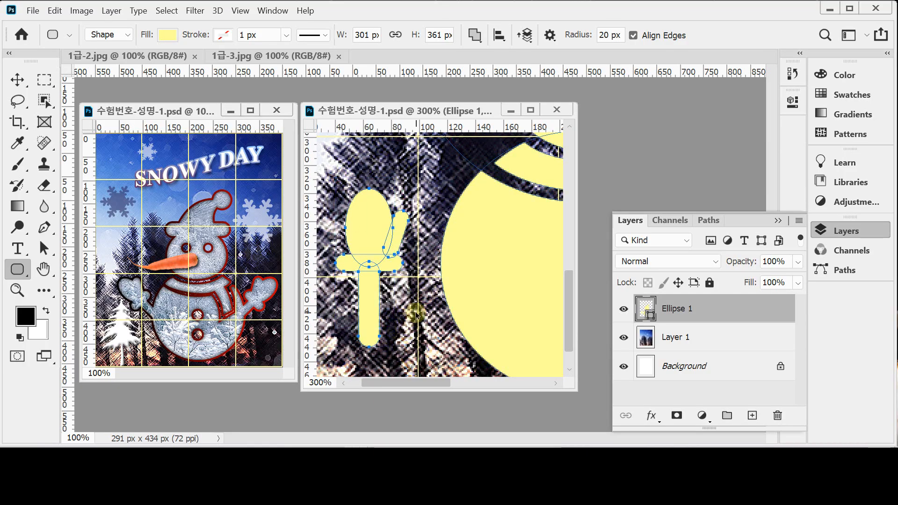
pyautogui.hotkey('ctrl', 't')
pyautogui.moveTo(435, 187); pyautogui.dragTo(377, 163)
pyautogui.moveTo(391, 303); pyautogui.dragTo(433, 261)
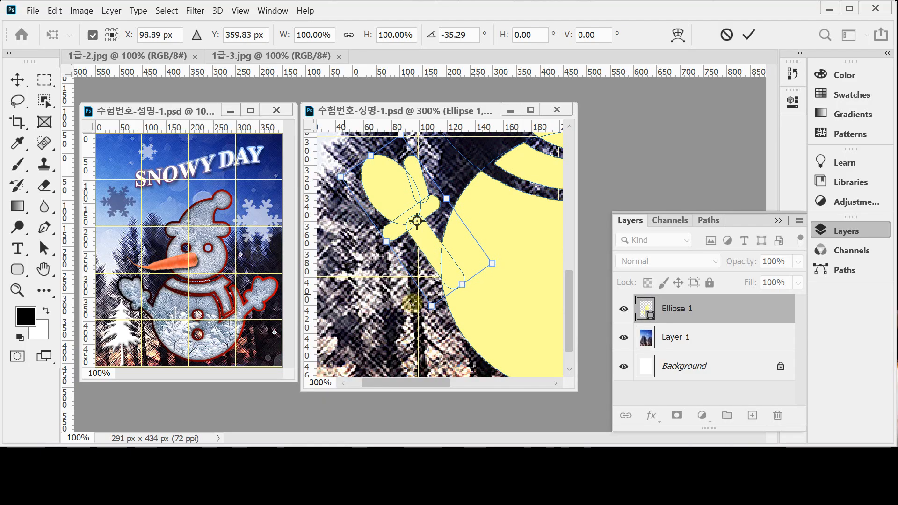
pyautogui.moveTo(397, 305); pyautogui.dragTo(397, 307)
pyautogui.press('u')
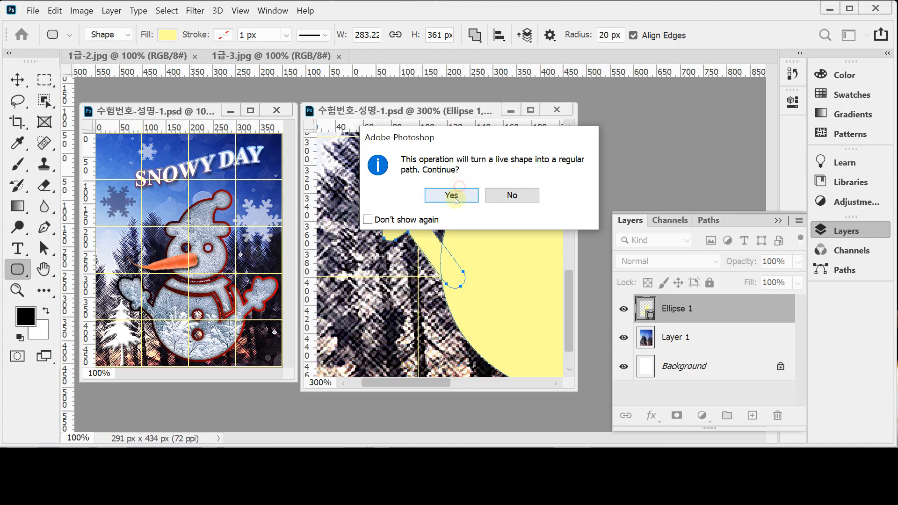
pyautogui.click(451, 195)
# Step: Duplicate the assembled mitten arm with Free Transform and flip the copy horizontally
pyautogui.keyDown('alt'); pyautogui.click(509, 290); pyautogui.keyUp('alt')
pyautogui.moveTo(493, 258); pyautogui.dragTo(451, 249)
pyautogui.keyDown('alt'); pyautogui.click(469, 265); pyautogui.keyUp('alt')
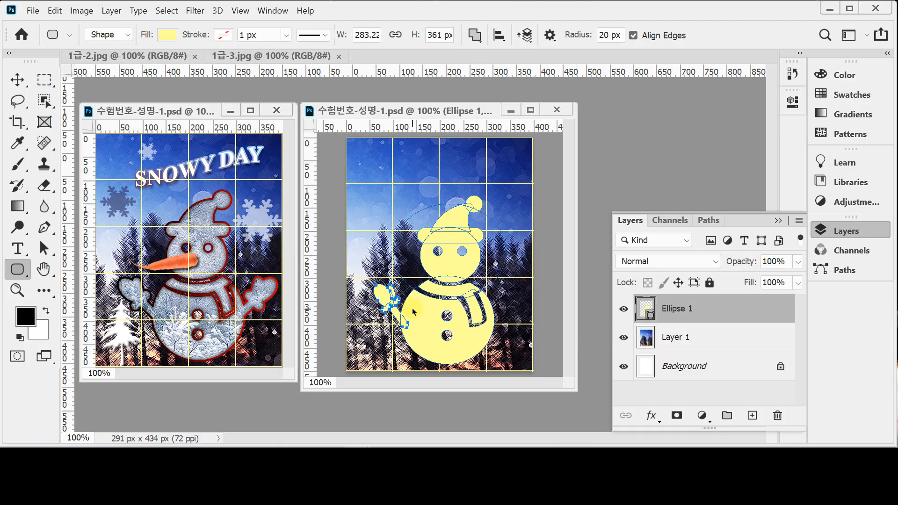
pyautogui.hotkey('ctrl', 't')
pyautogui.rightClick(402, 297)
pyautogui.click(449, 289)
# Step: Place the flipped arm against the body's right side at X 337.50 px, Y 364.50 px, commit the transform and deselect the path
pyautogui.moveTo(419, 292); pyautogui.dragTo(525, 306)
pyautogui.keyDown('ctrl'); pyautogui.click(451, 307); pyautogui.keyUp('ctrl')
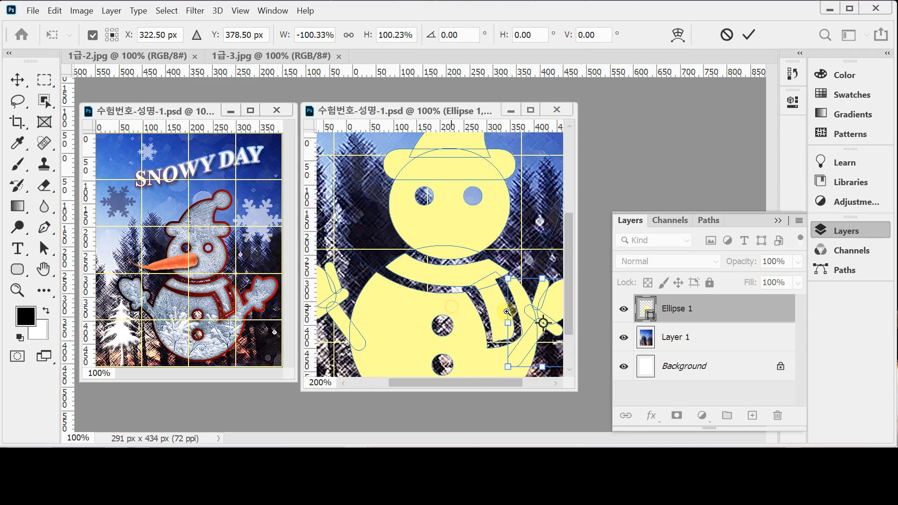
pyautogui.moveTo(472, 348); pyautogui.dragTo(426, 310)
pyautogui.moveTo(515, 271); pyautogui.dragTo(530, 262)
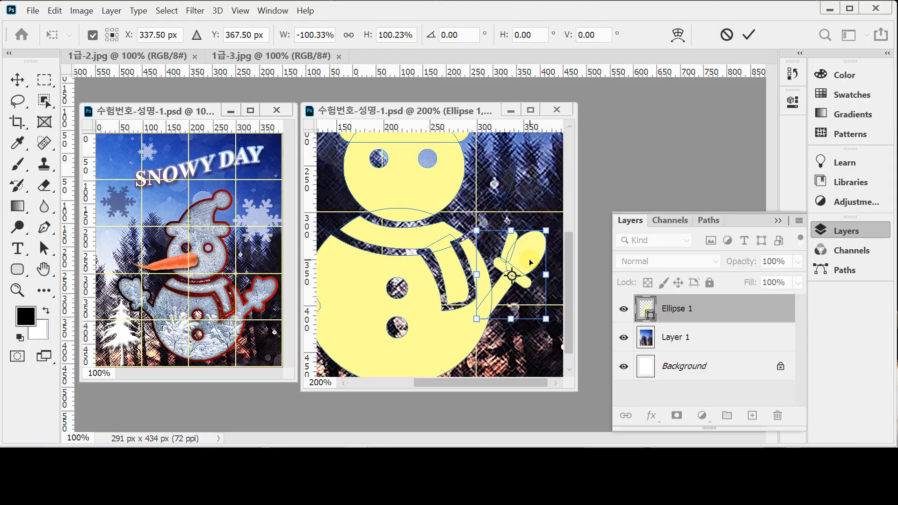
pyautogui.moveTo(528, 259); pyautogui.dragTo(529, 256)
pyautogui.press('Return')
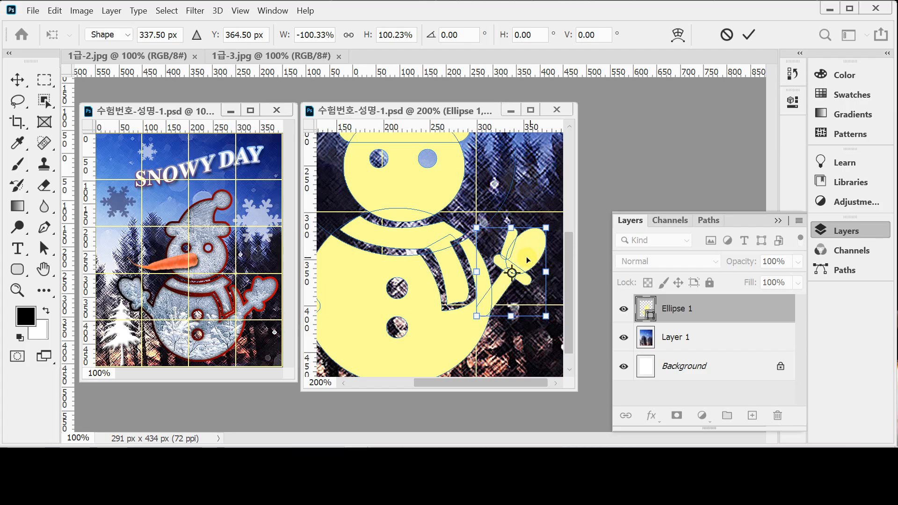
pyautogui.hotkey('ctrl', '-')
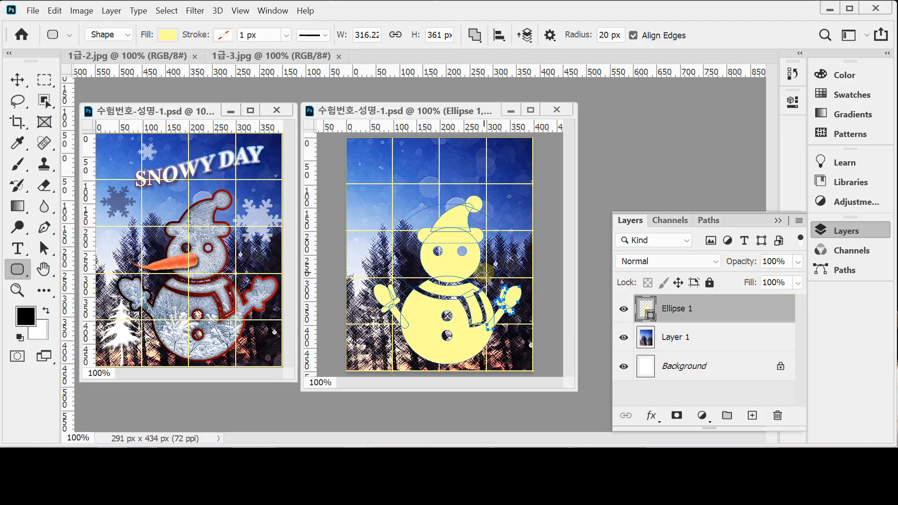
pyautogui.press('Return')
pyautogui.press('Return')
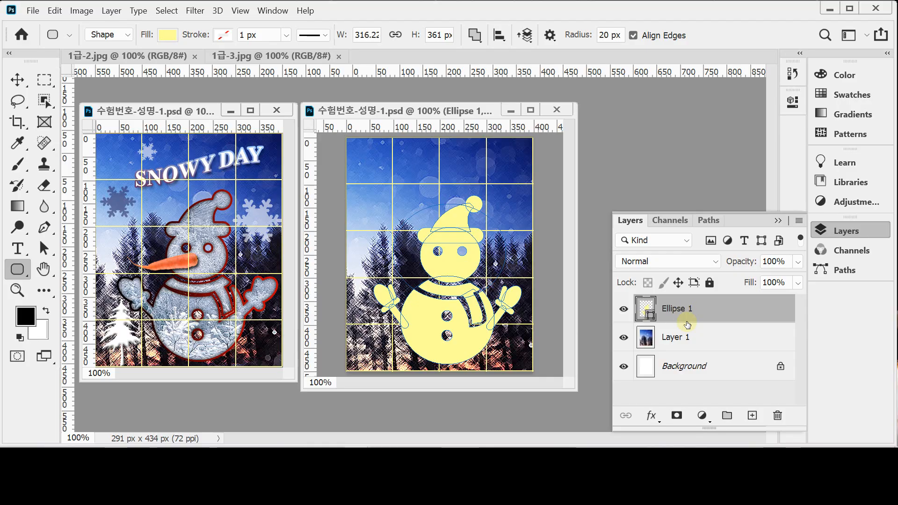
# Step: Save the Ellipse 1 shape path as a separate path named 눈사람
pyautogui.click(843, 271)
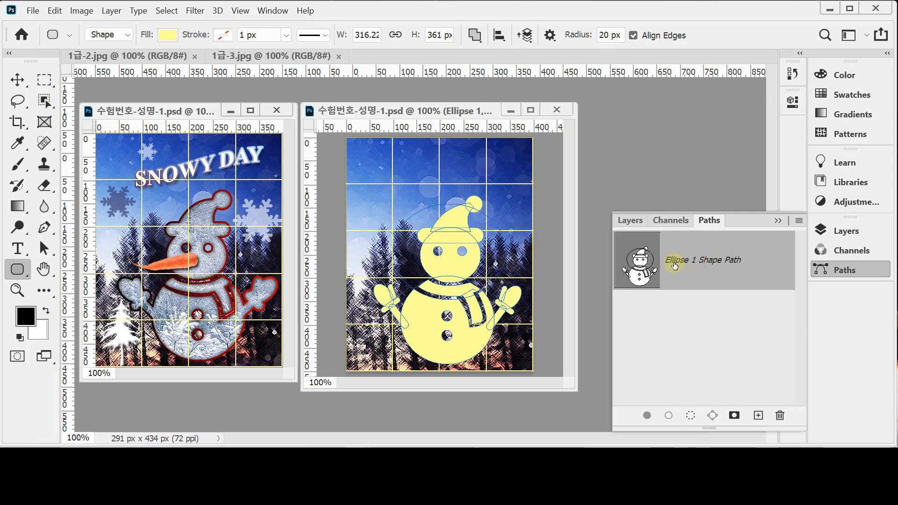
pyautogui.doubleClick(697, 263)
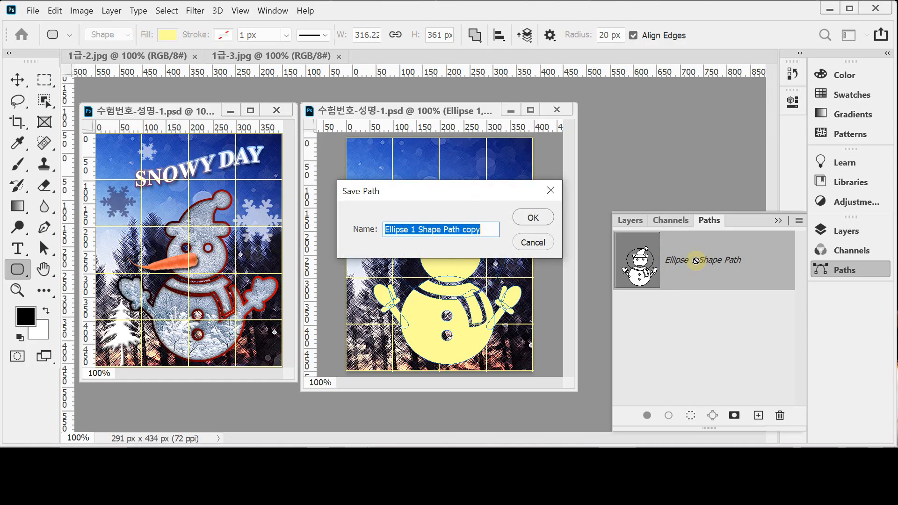
pyautogui.write('ㄴ')
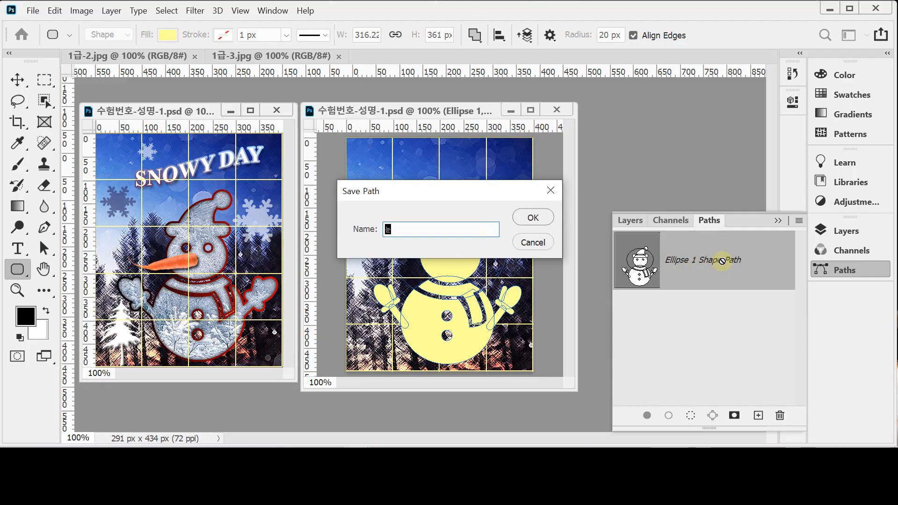
pyautogui.write('눈사람')
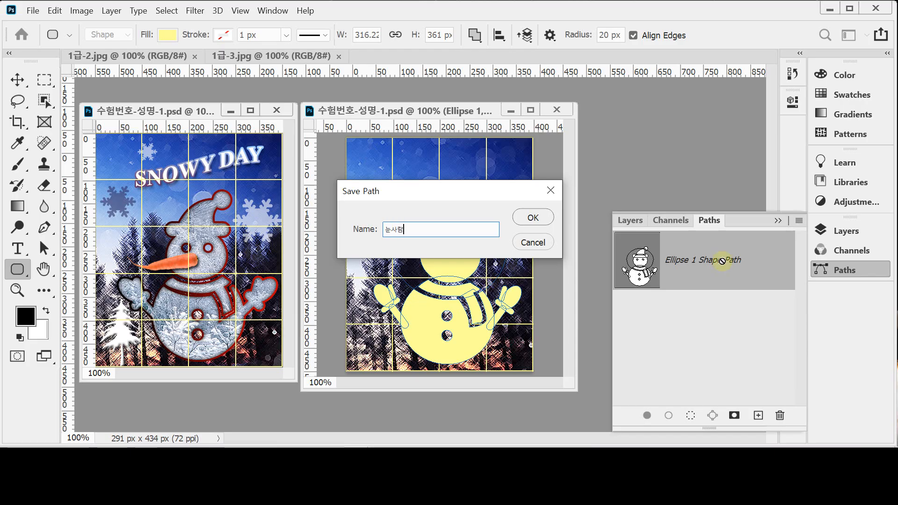
pyautogui.press('Return')
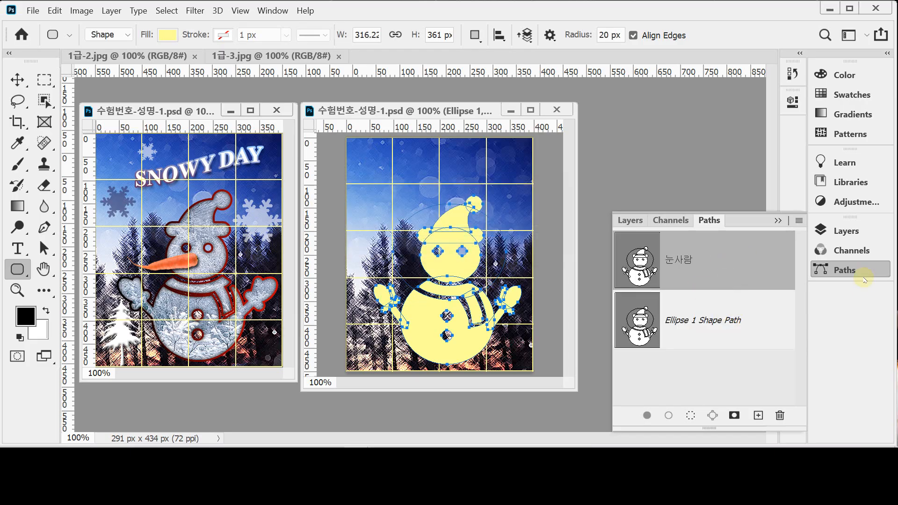
# Step: Rasterize the Ellipse 1 shape layer and hide the path outline on the snowman
pyautogui.click(844, 270)
pyautogui.click(861, 237)
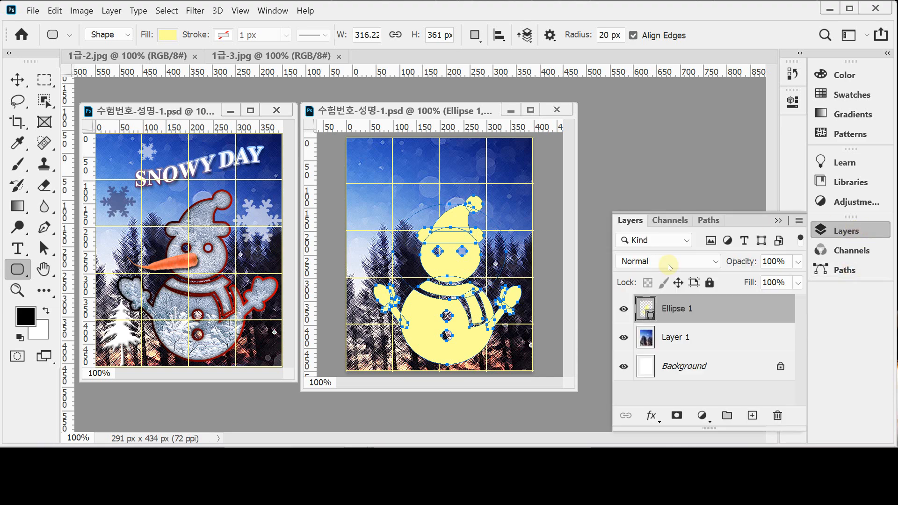
pyautogui.rightClick(687, 315)
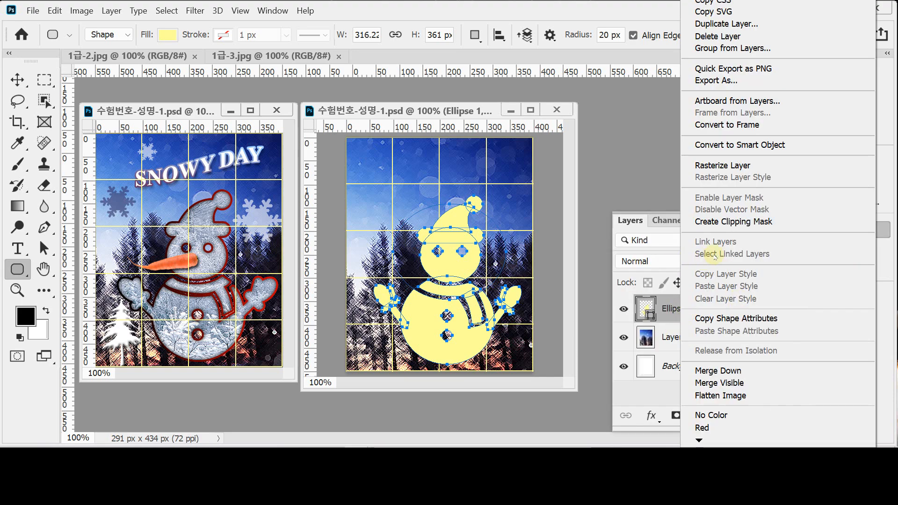
pyautogui.click(748, 166)
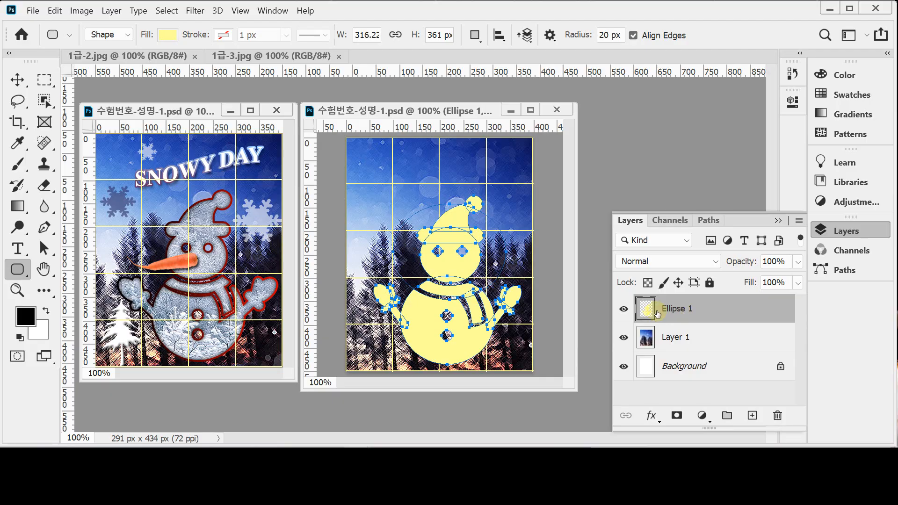
pyautogui.press('Return')
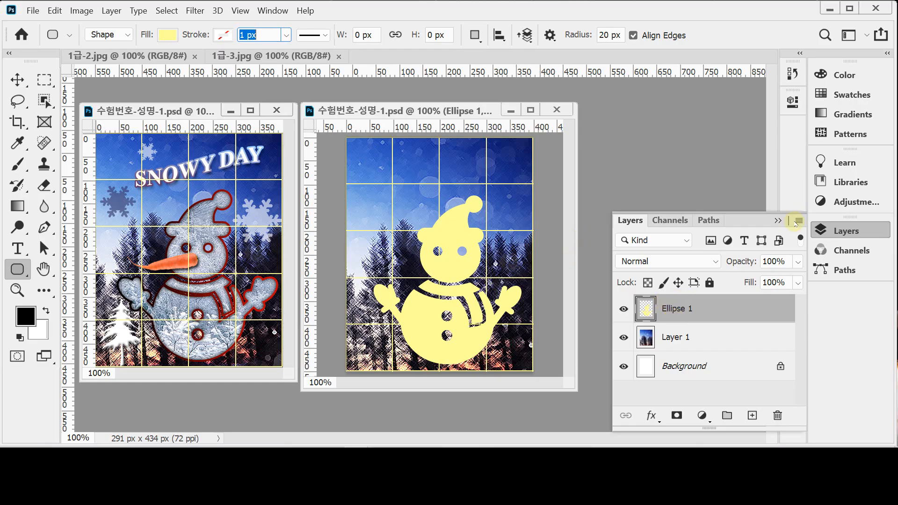
pyautogui.click(835, 230)
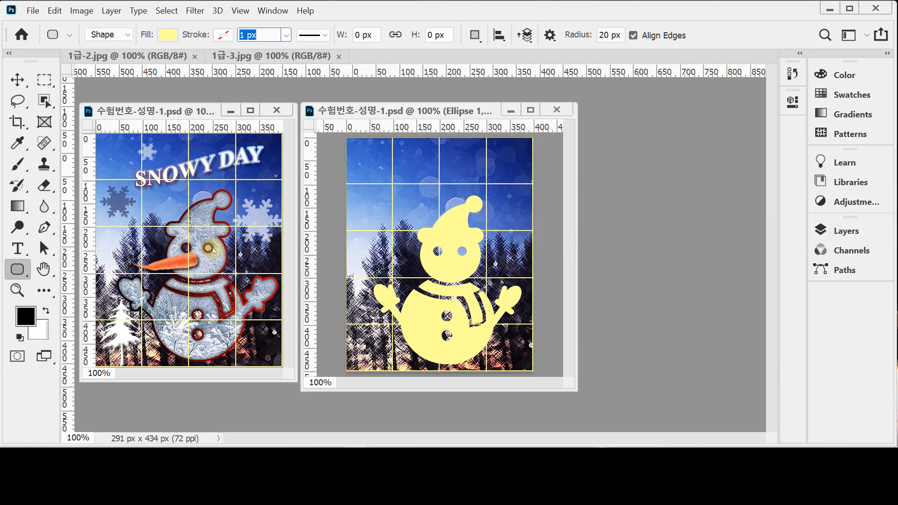
# Step: Examine the Stroke effect settings of the "path" layer in the finished reference document
pyautogui.click(21, 83)
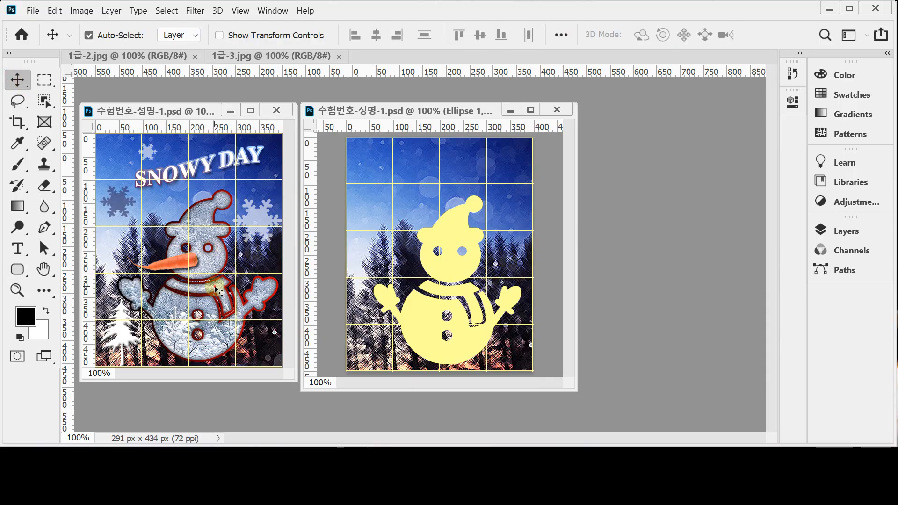
pyautogui.click(835, 230)
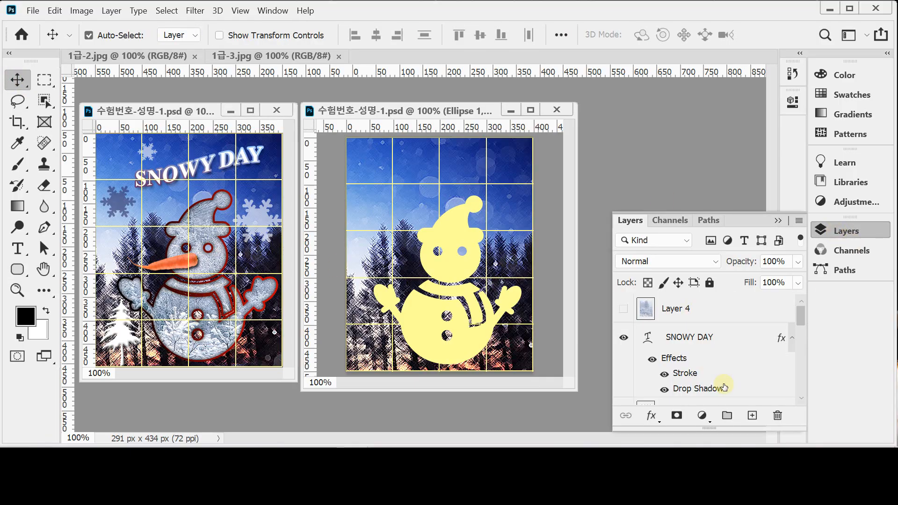
pyautogui.scroll(-5, 731, 368)
pyautogui.scroll(-4, 720, 364)
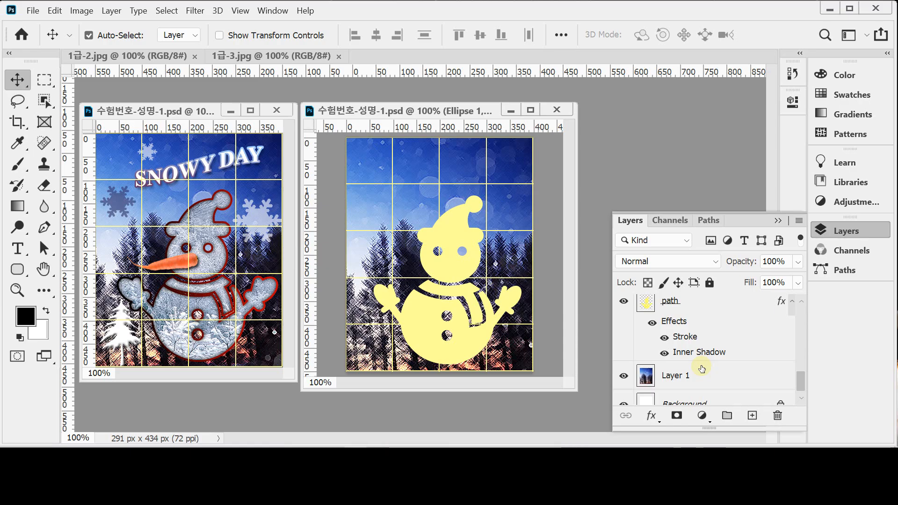
pyautogui.click(688, 337)
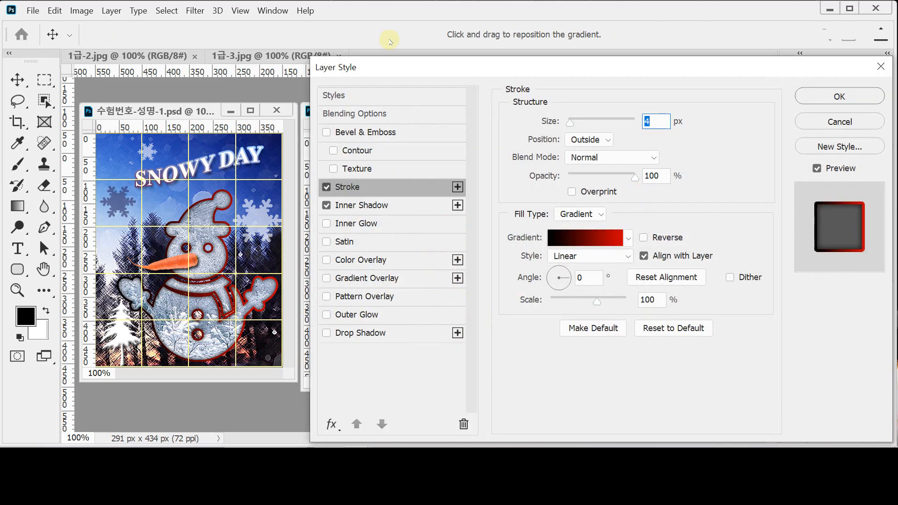
pyautogui.moveTo(468, 68); pyautogui.dragTo(445, 46)
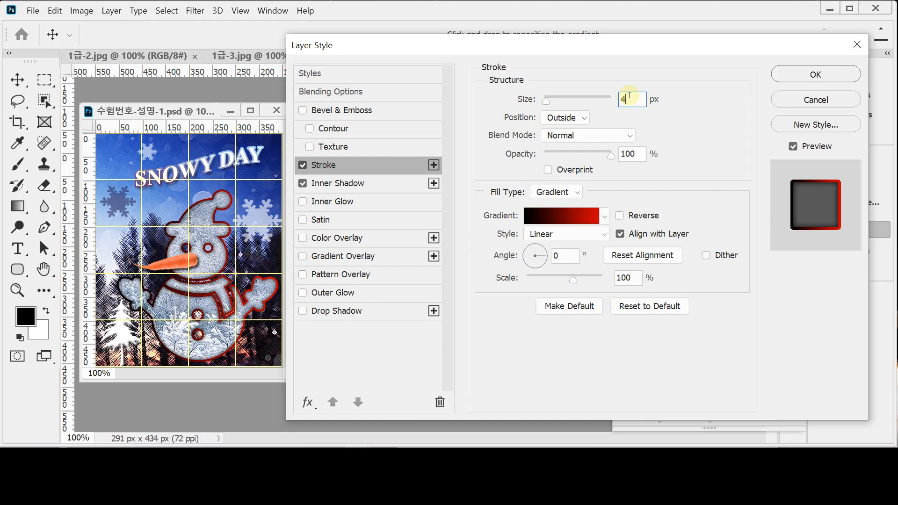
# Step: Examine the colors of both end stops in the reference stroke's gradient
pyautogui.click(561, 219)
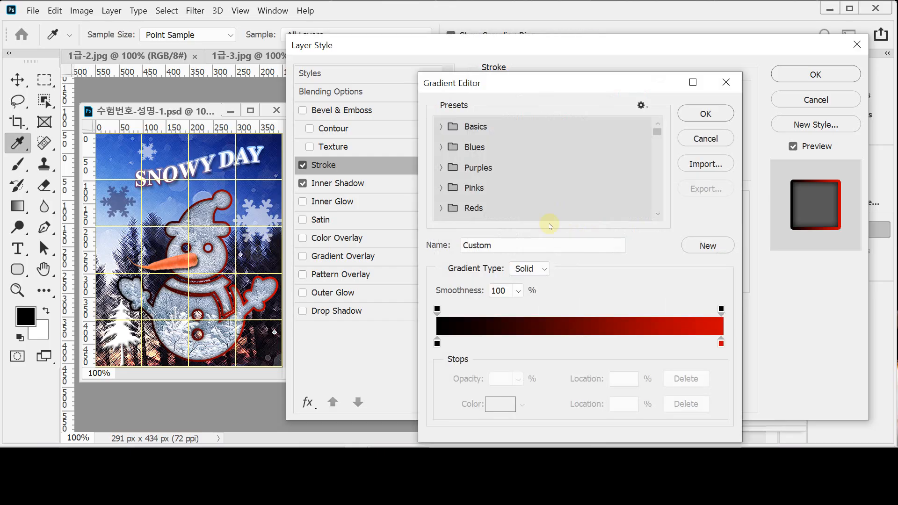
pyautogui.doubleClick(436, 343)
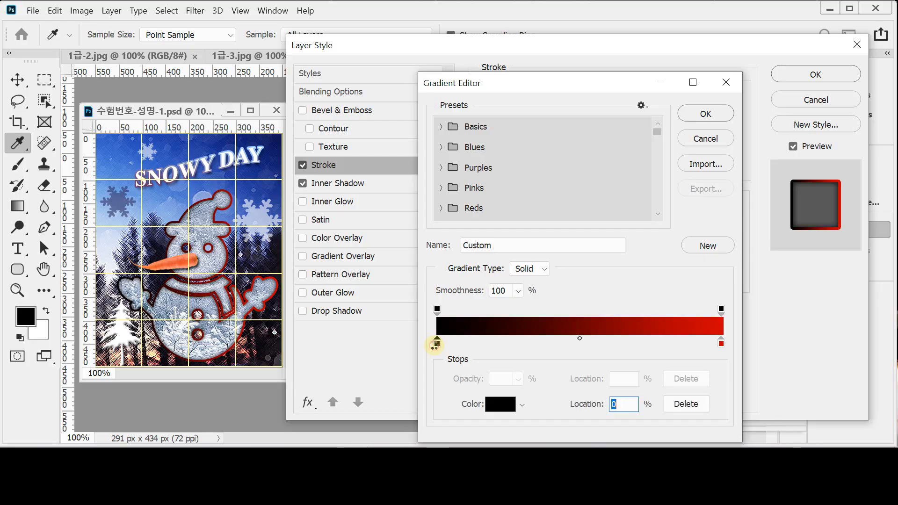
pyautogui.click(542, 381)
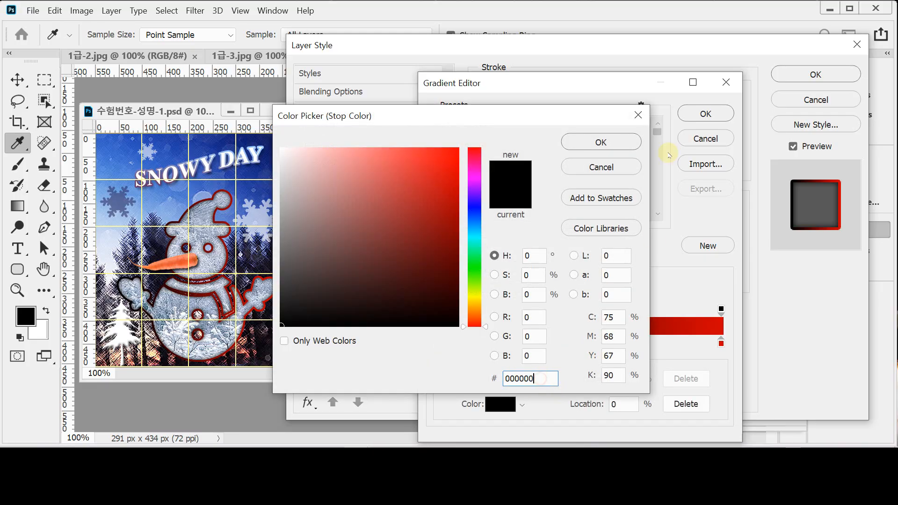
pyautogui.click(601, 167)
pyautogui.click(721, 343)
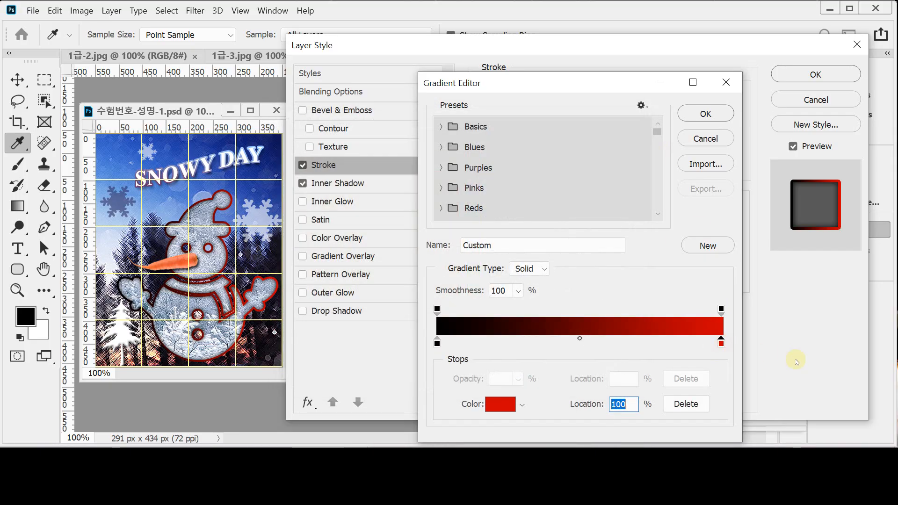
pyautogui.click(540, 379)
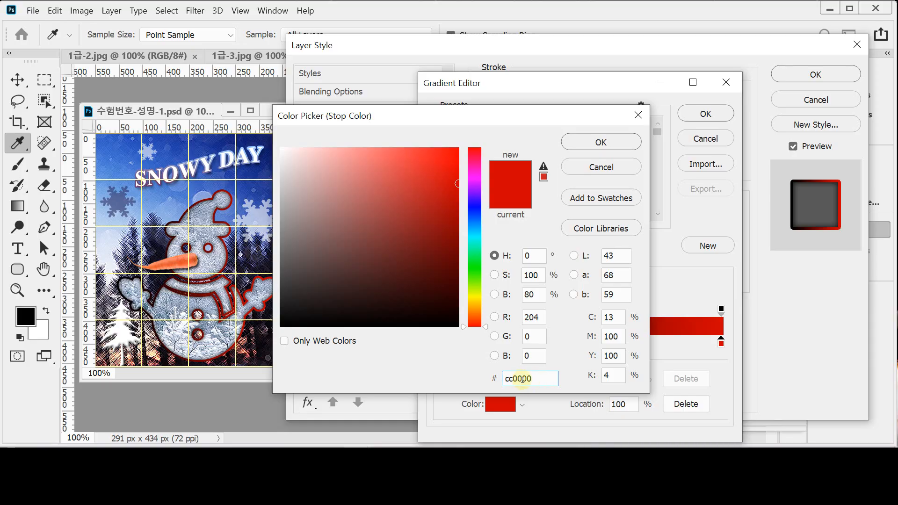
pyautogui.click(644, 142)
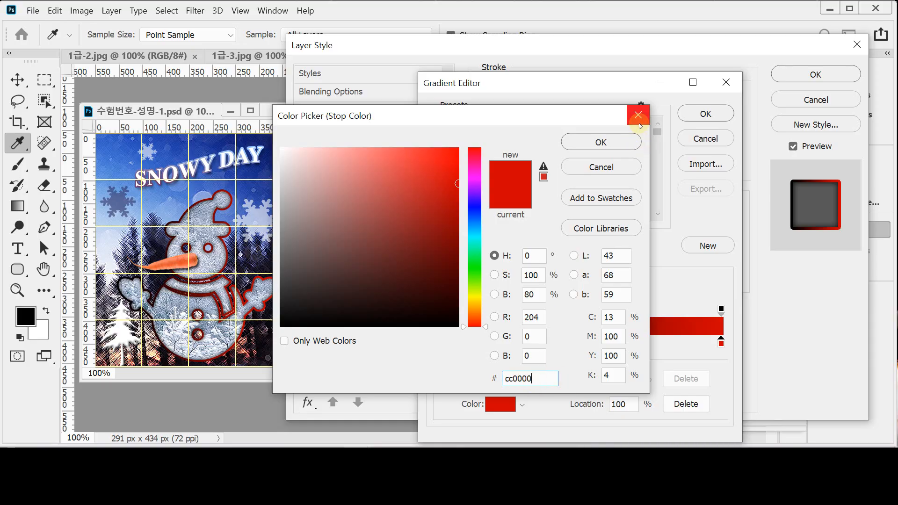
pyautogui.click(715, 117)
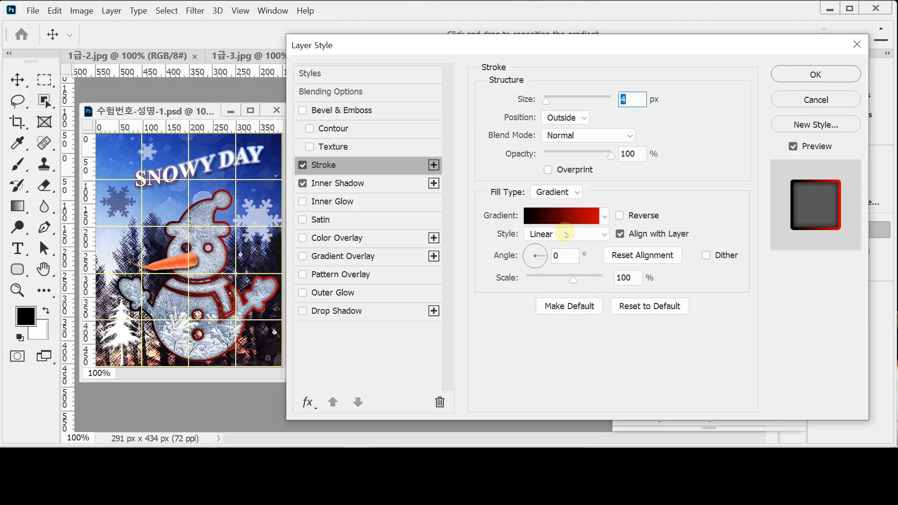
# Step: Check the reference stroke's gradient angle and the Inner Shadow settings, leaving the layer style without changes
pyautogui.click(567, 261)
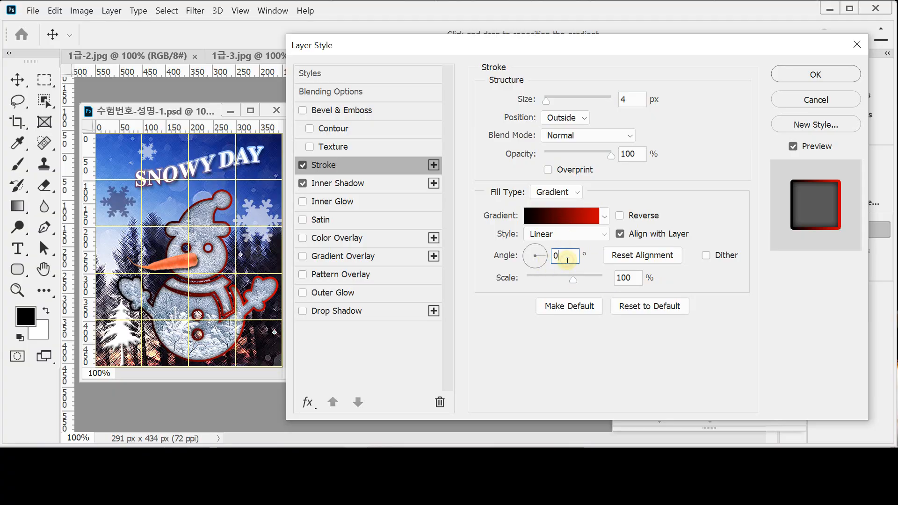
pyautogui.click(347, 184)
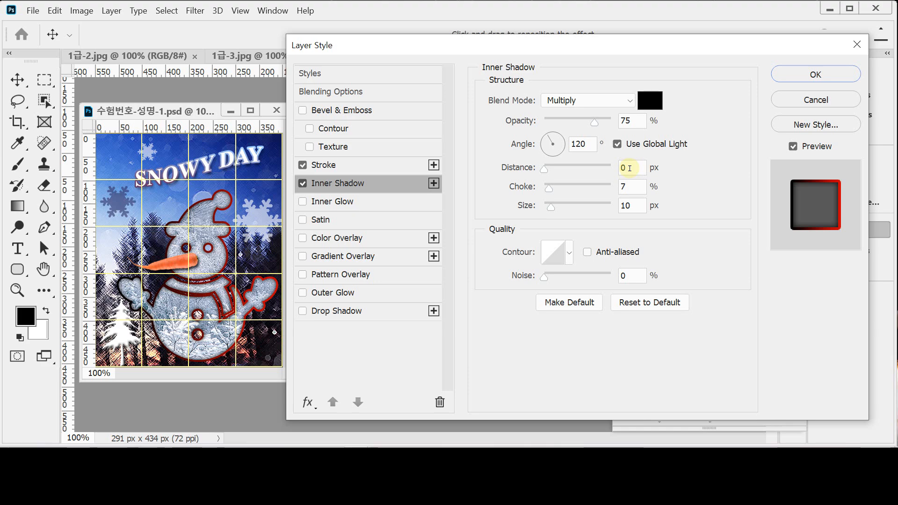
pyautogui.click(805, 99)
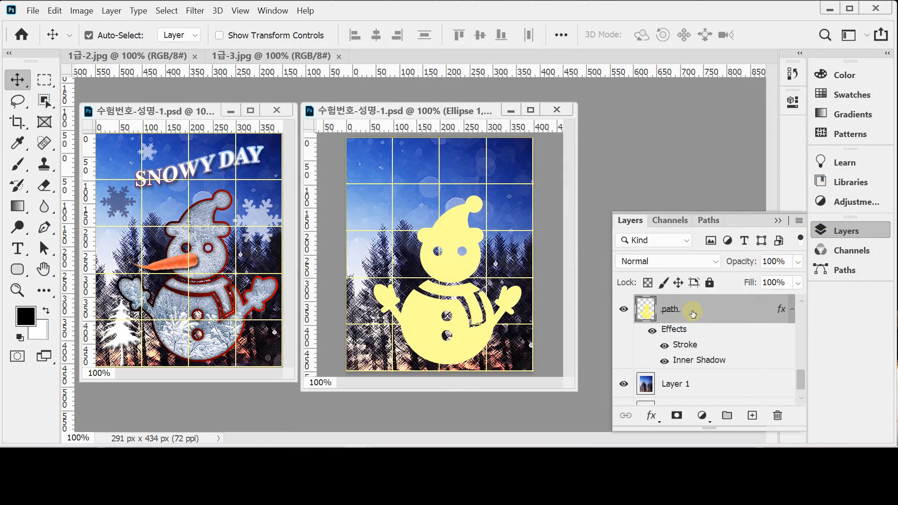
# Step: Copy the layer style of the reference document's "path" layer and paste it onto the Ellipse 1 snowman layer
pyautogui.rightClick(774, 313)
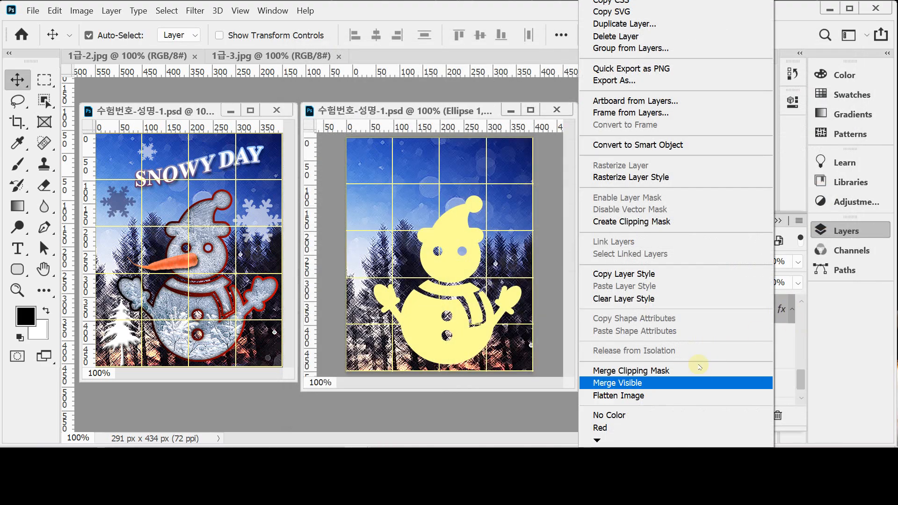
pyautogui.click(677, 273)
pyautogui.click(503, 237)
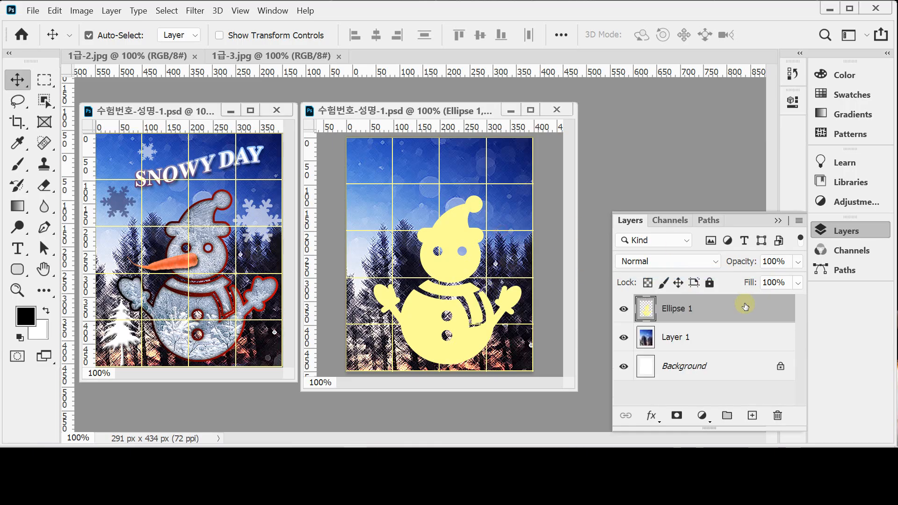
pyautogui.rightClick(754, 307)
pyautogui.click(652, 286)
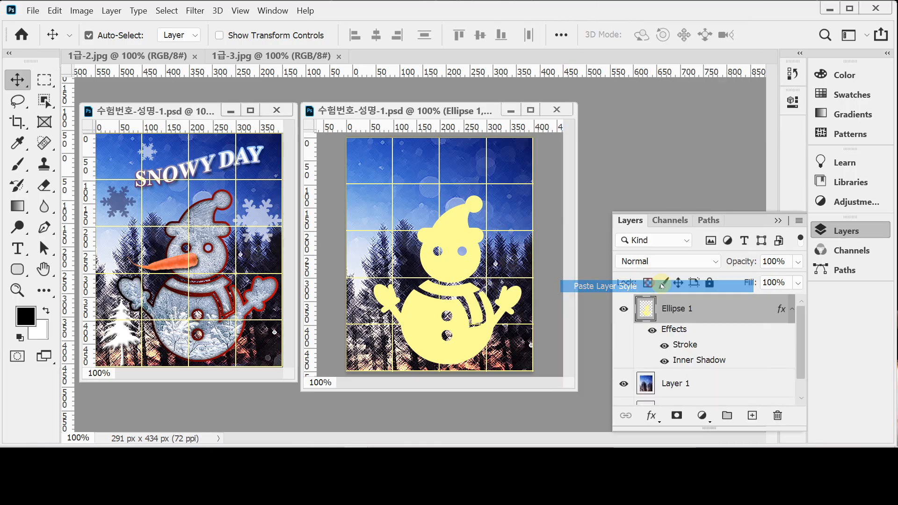
# Step: Rename the Ellipse 1 snowman layer to "path"
pyautogui.doubleClick(677, 309)
pyautogui.write('ㅔㅁ')
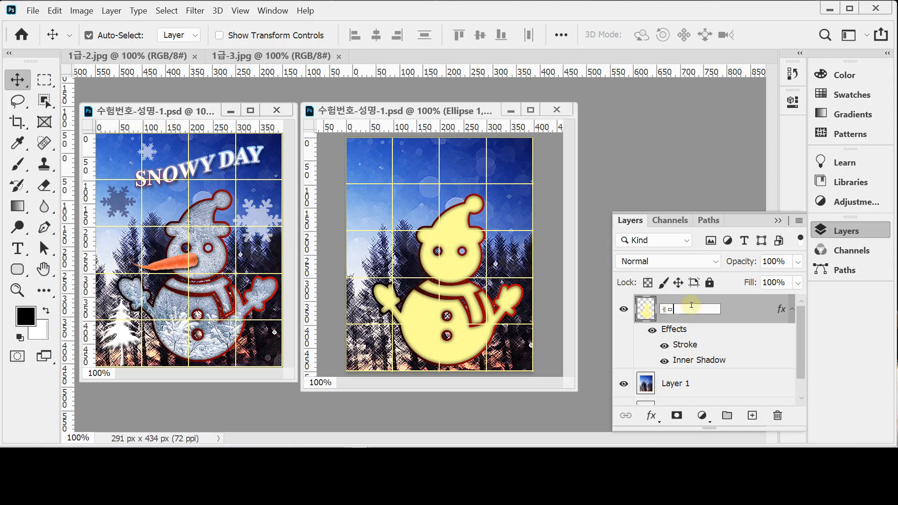
pyautogui.write('ㅅpaath')
pyautogui.press('Return')
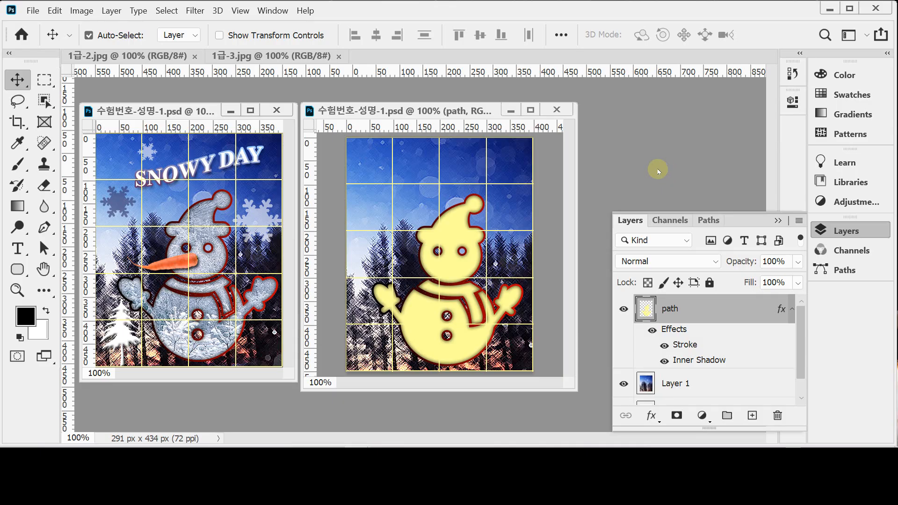
# Step: Paste the snowy forest image from 1급-2.jpg above the "path" layer and clip it to the snowman silhouette
pyautogui.click(150, 52)
pyautogui.moveTo(151, 55); pyautogui.dragTo(204, 109)
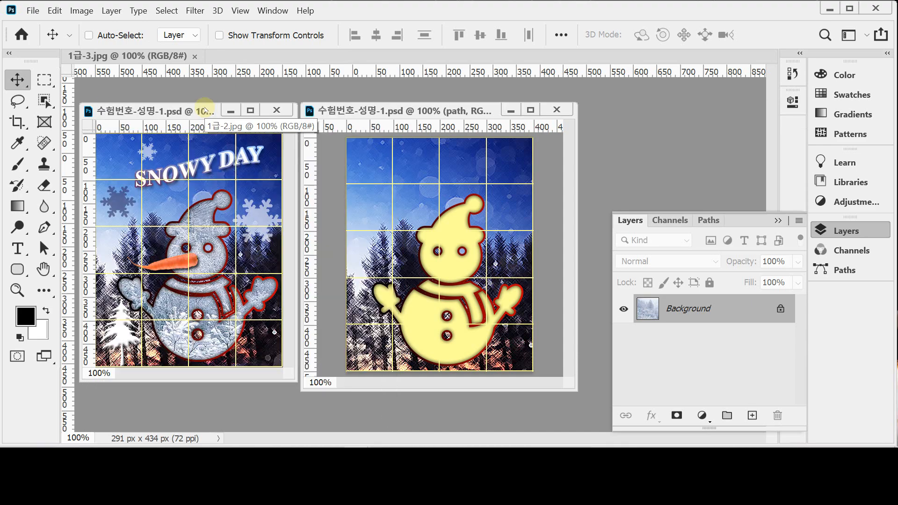
pyautogui.click(368, 124)
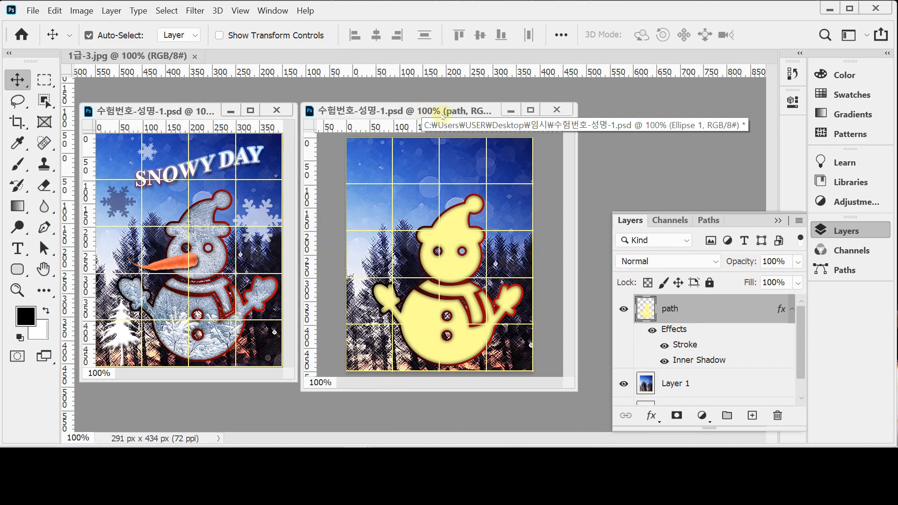
pyautogui.hotkey('ctrl', 'v')
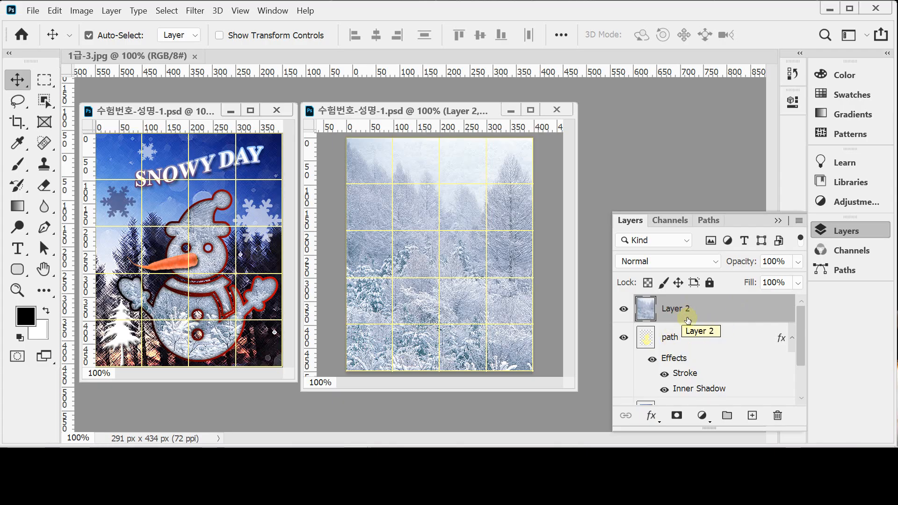
pyautogui.moveTo(711, 321); pyautogui.dragTo(714, 320)
pyautogui.keyDown('alt'); pyautogui.click(714, 321); pyautogui.keyUp('alt')
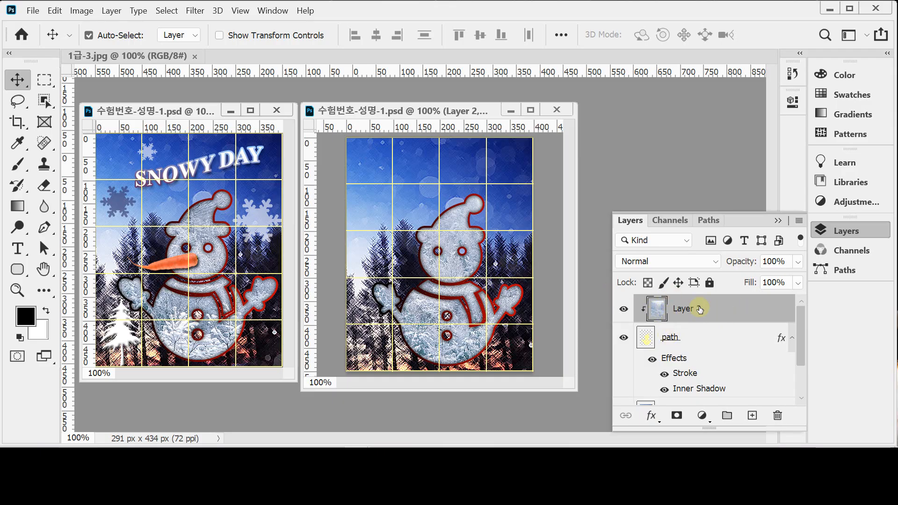
# Step: Free-transform the clipped forest layer, moving it about 67 px left and 22 px up inside the snowman to match the reference
pyautogui.press('ctrl')
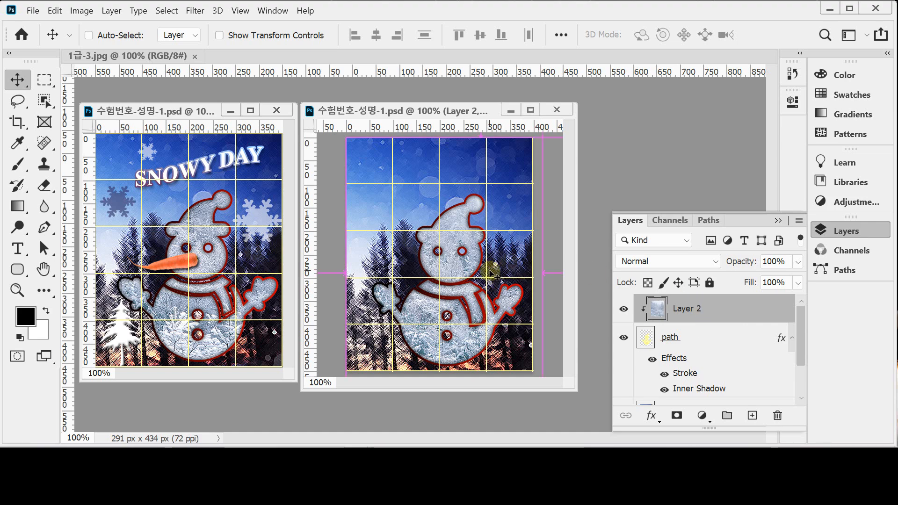
pyautogui.hotkey('ctrl', 't')
pyautogui.moveTo(448, 264); pyautogui.dragTo(441, 239)
pyautogui.moveTo(468, 322)
pyautogui.mouseDown()
pyautogui.moveTo(473, 328)
pyautogui.moveTo(501, 289)
pyautogui.moveTo(499, 316)
pyautogui.moveTo(462, 329)
pyautogui.moveTo(449, 323)
pyautogui.moveTo(472, 327)
pyautogui.mouseUp()
pyautogui.moveTo(471, 271); pyautogui.dragTo(440, 261)
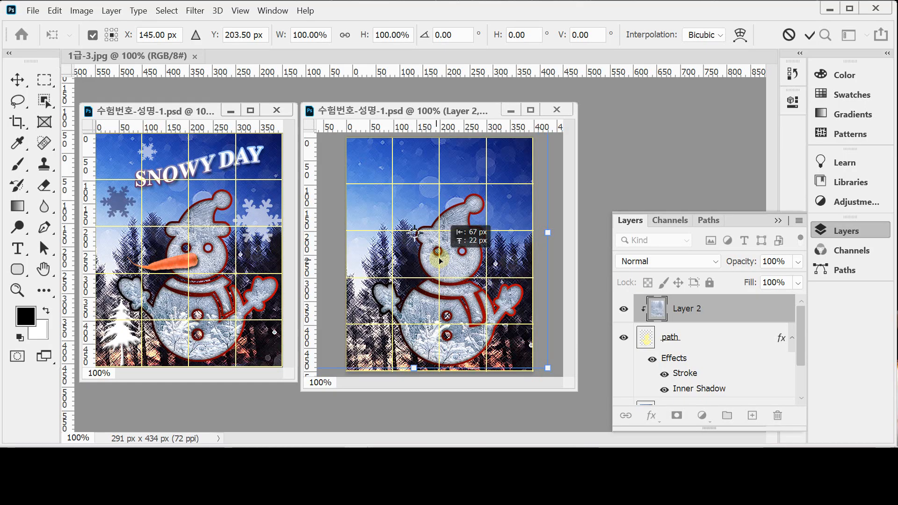
pyautogui.moveTo(439, 261); pyautogui.dragTo(437, 261)
pyautogui.press('Return')
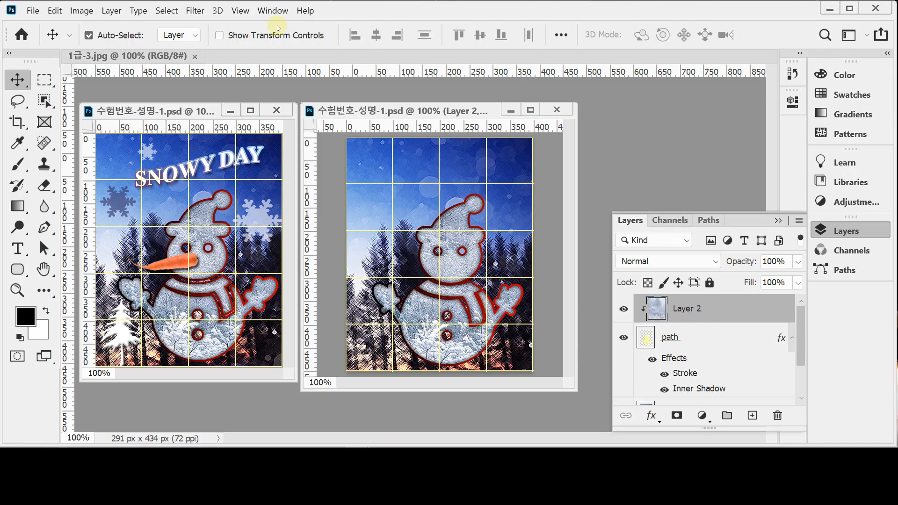
# Step: Float the carrot image 1급-3.jpg in an enlarged window at 200% and select the orange root below the leaves with a rectangular marquee
pyautogui.moveTo(117, 56); pyautogui.dragTo(154, 114)
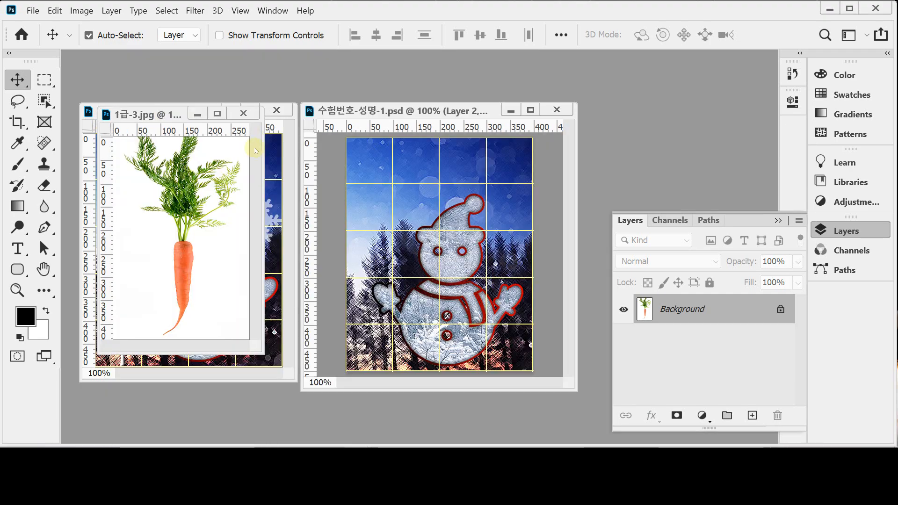
pyautogui.hotkey('ctrl', '+')
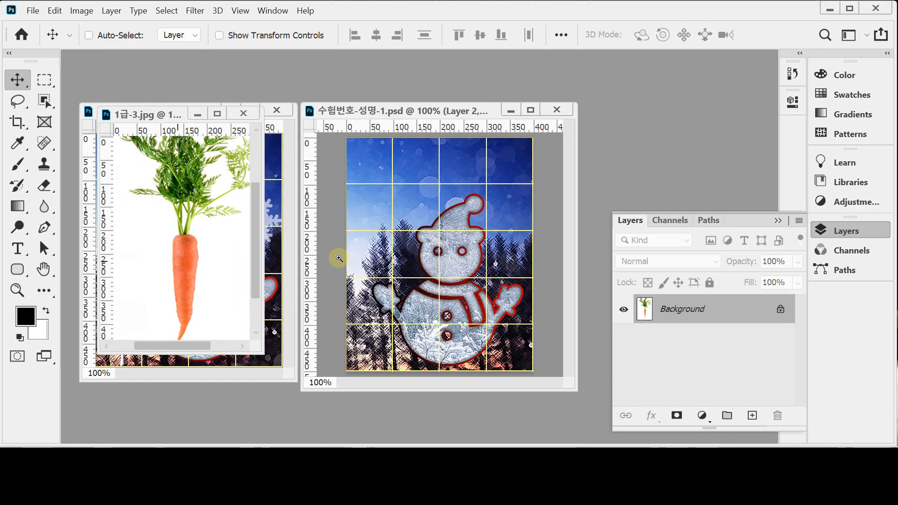
pyautogui.moveTo(263, 354); pyautogui.dragTo(393, 409)
pyautogui.moveTo(344, 329); pyautogui.dragTo(323, 291)
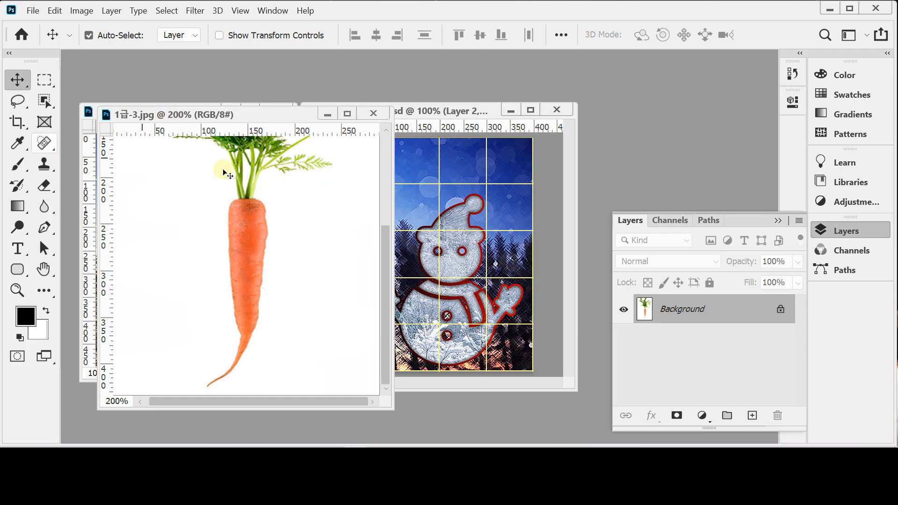
pyautogui.click(45, 80)
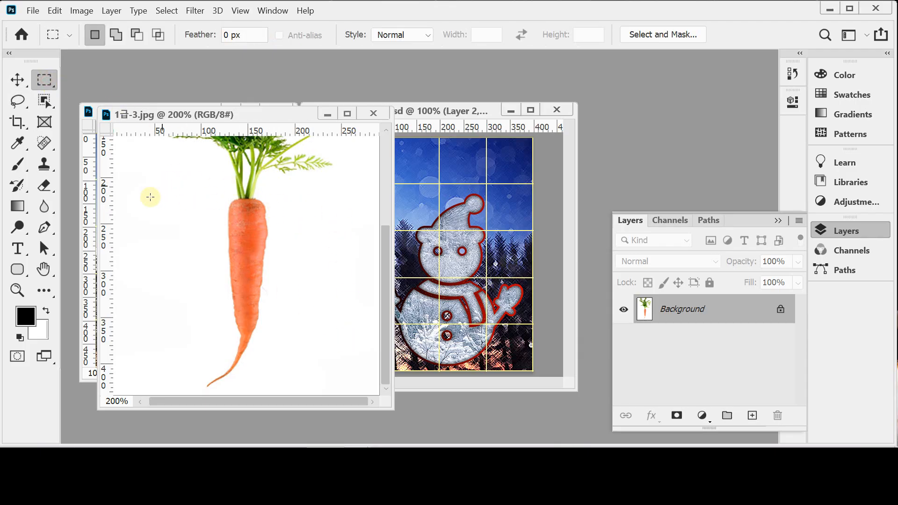
pyautogui.moveTo(158, 197); pyautogui.dragTo(335, 407)
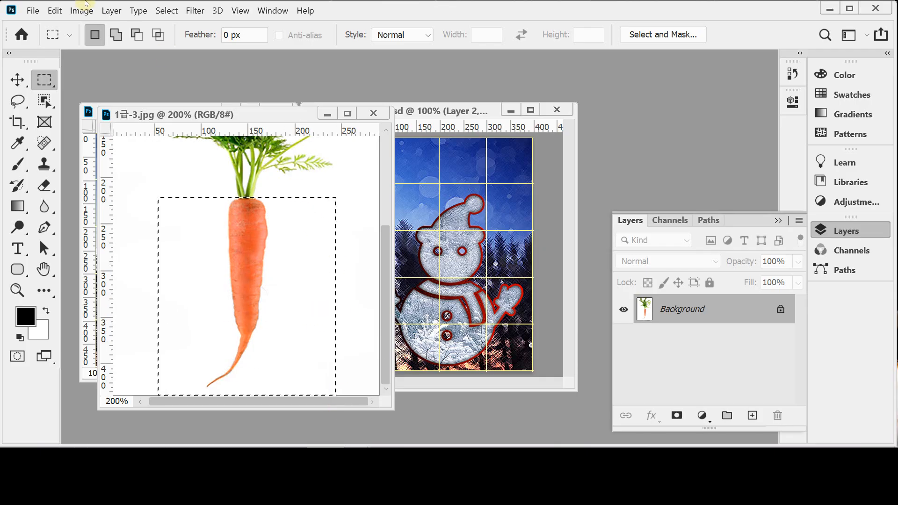
# Step: Subtract the white background from the selection with the Magic Wand and paste the selected carrot root into the snowman document
pyautogui.click(51, 80)
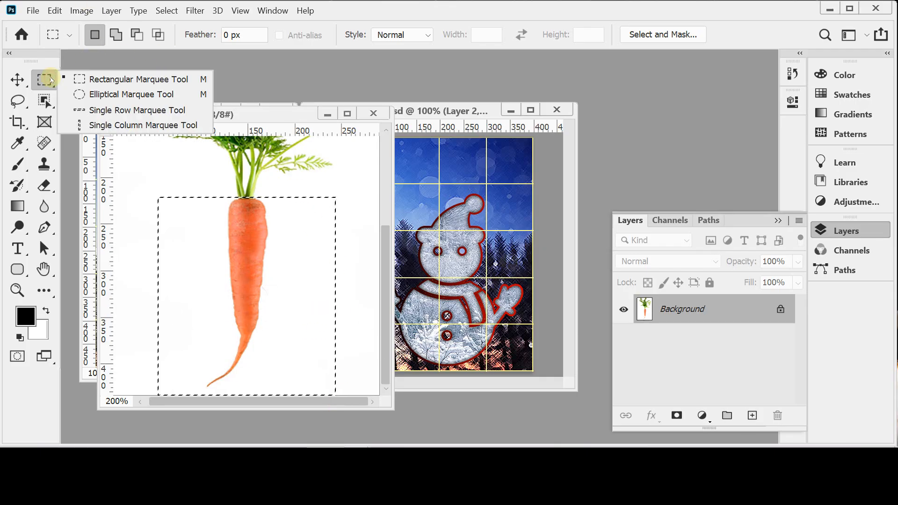
pyautogui.click(96, 80)
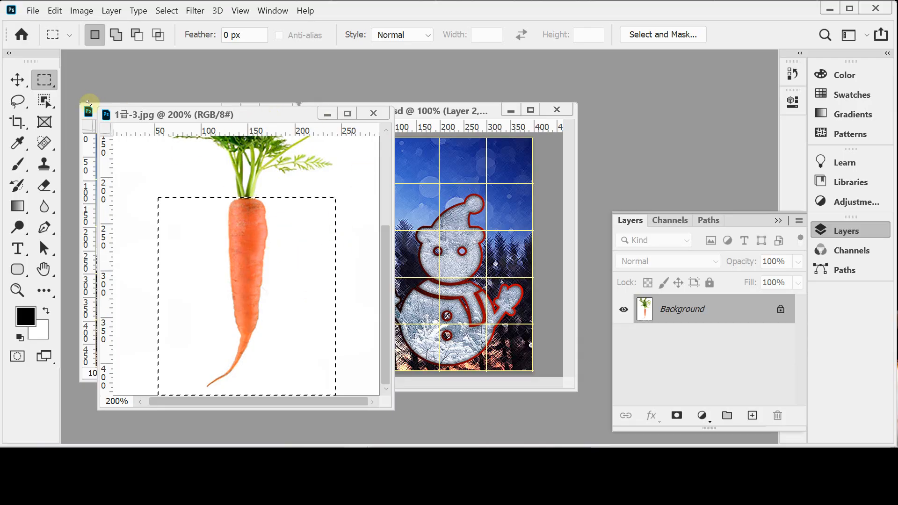
pyautogui.click(44, 101)
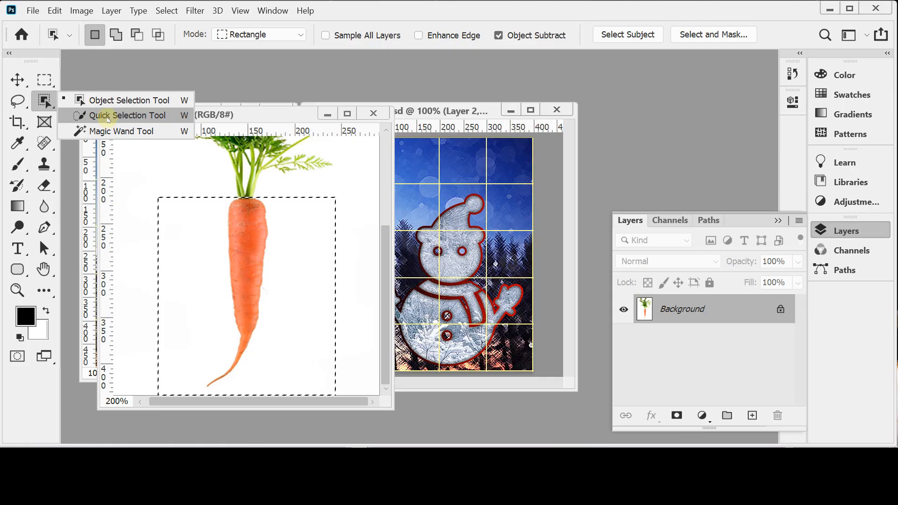
pyautogui.click(105, 131)
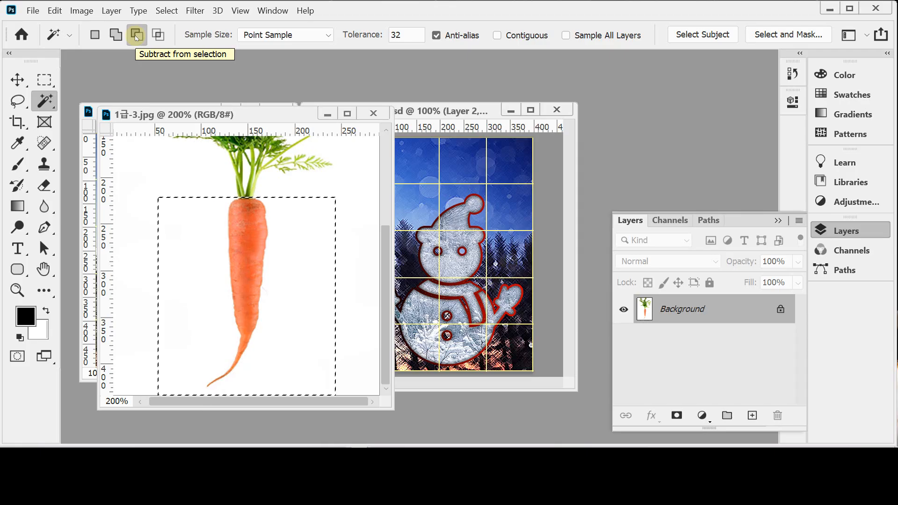
pyautogui.click(305, 264)
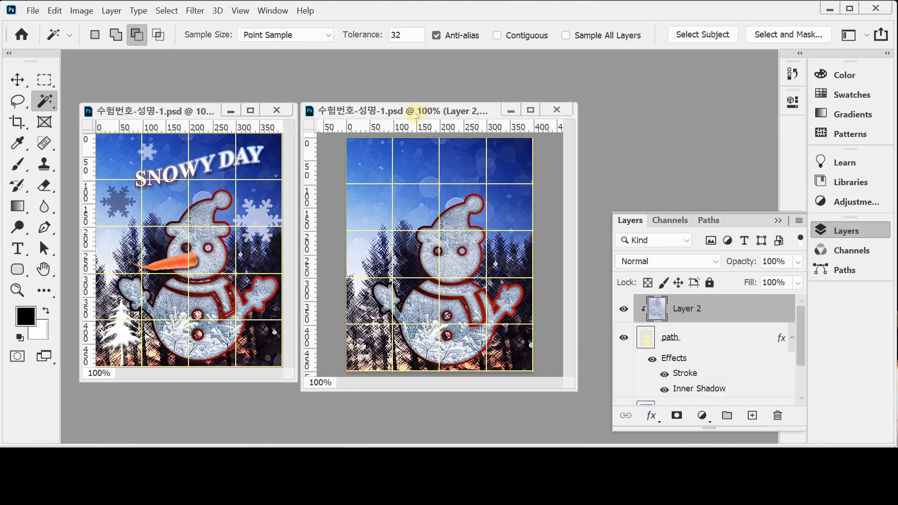
pyautogui.hotkey('ctrl', 'v')
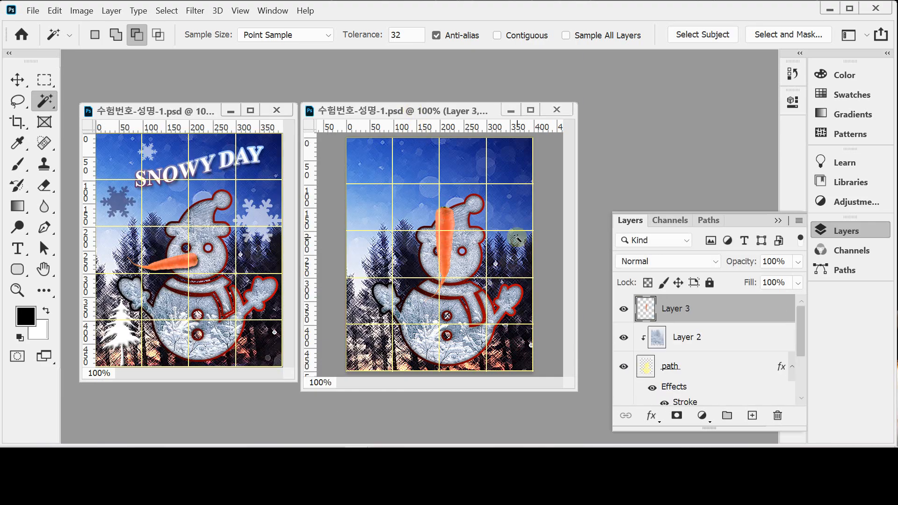
# Step: Free-transform the carrot to 78.13% scale and an 81.49° rotation, placing it as the snowman's nose with its tip pointing left
pyautogui.hotkey('ctrl', 't')
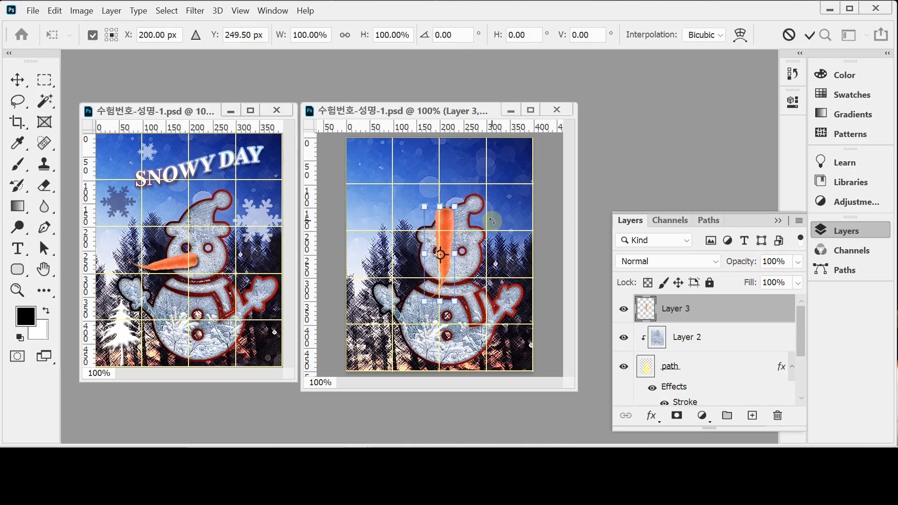
pyautogui.moveTo(470, 199); pyautogui.dragTo(430, 263)
pyautogui.moveTo(489, 264); pyautogui.dragTo(487, 277)
pyautogui.moveTo(359, 249); pyautogui.dragTo(379, 252)
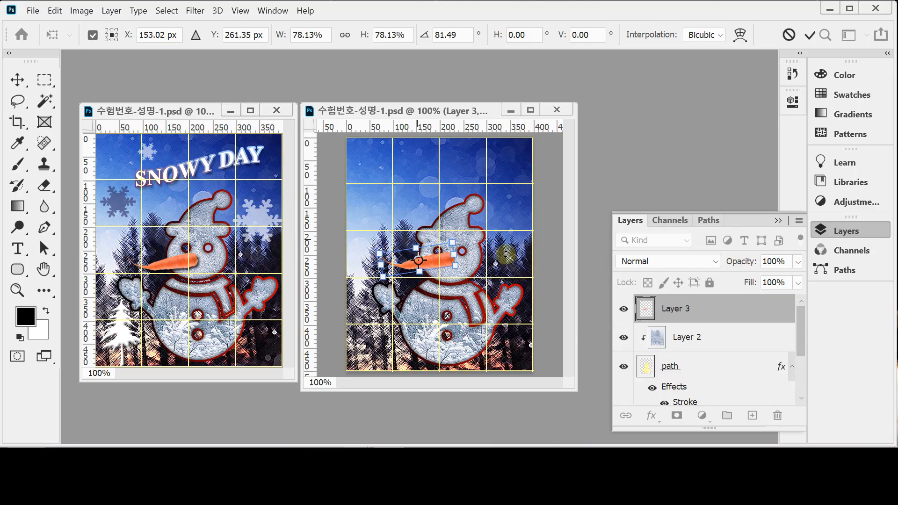
pyautogui.keyDown('ctrl'); pyautogui.click(446, 300); pyautogui.keyUp('ctrl')
pyautogui.moveTo(442, 299); pyautogui.dragTo(466, 308)
pyautogui.moveTo(490, 240)
pyautogui.mouseDown()
pyautogui.moveTo(476, 245)
pyautogui.moveTo(482, 251)
pyautogui.mouseUp()
pyautogui.press('Return')
pyautogui.press('w')
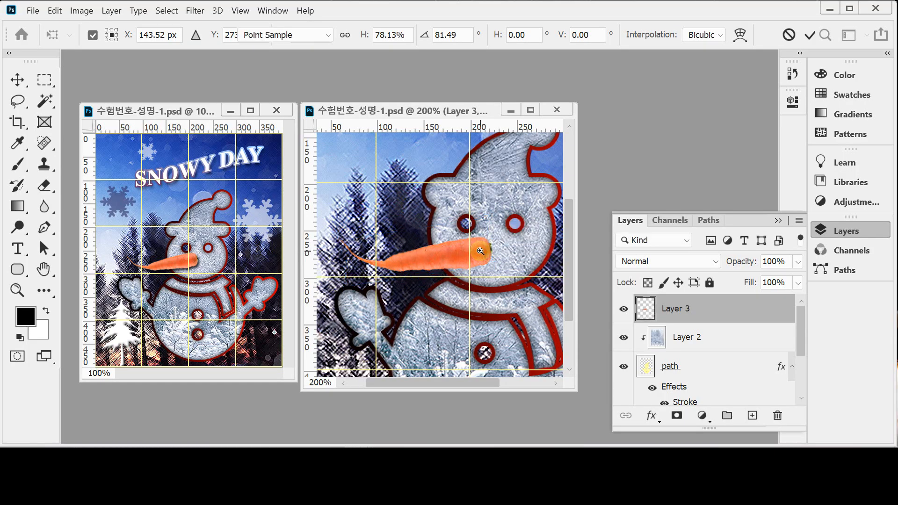
pyautogui.hotkey('ctrl', '1')
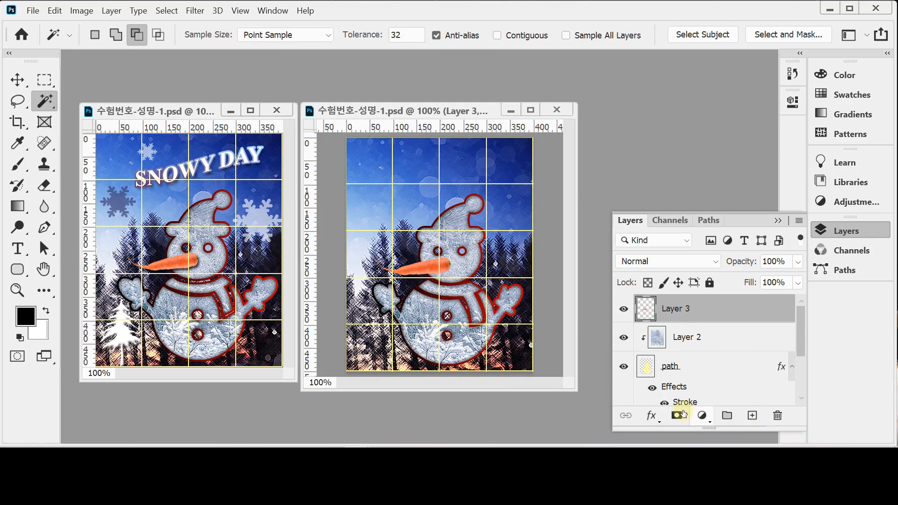
# Step: Add a Drop Shadow to the carrot layer with angle 120°, distance 5 px, spread 0% and size 5 px
pyautogui.click(650, 416)
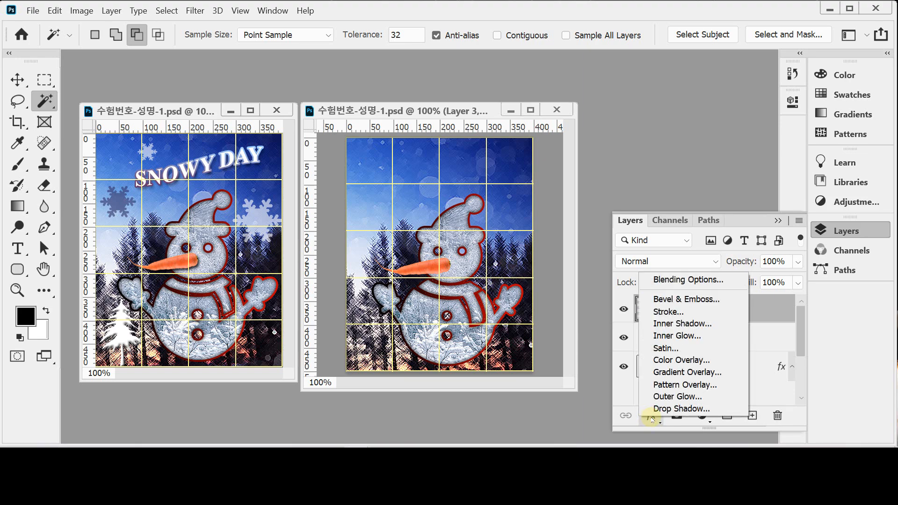
pyautogui.click(715, 409)
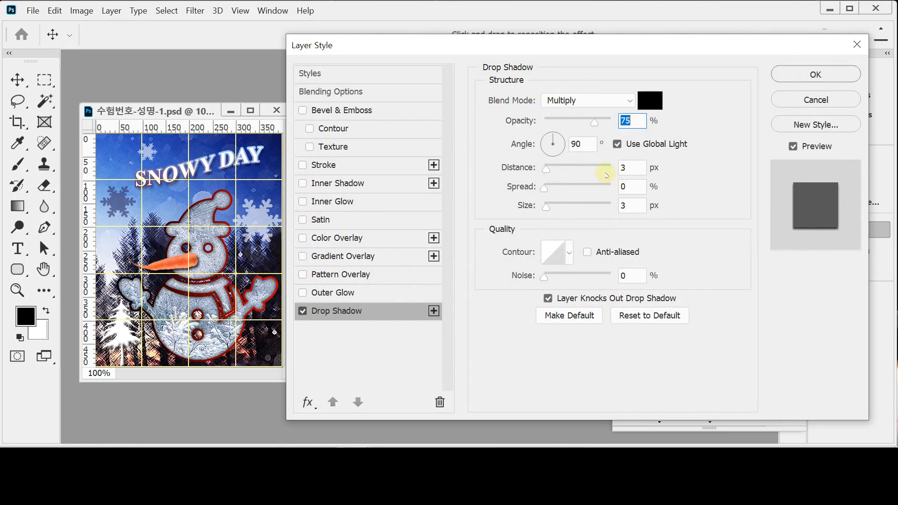
pyautogui.doubleClick(585, 145)
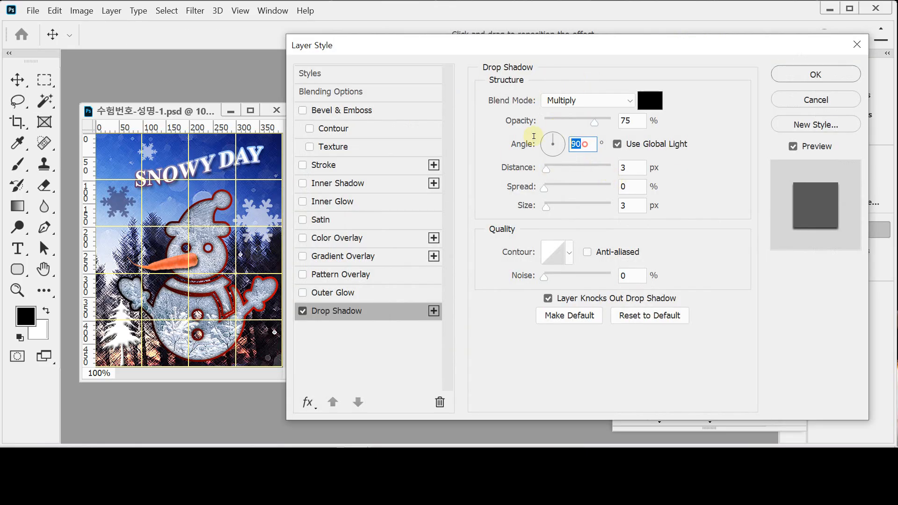
pyautogui.write('120')
pyautogui.press('Tab')
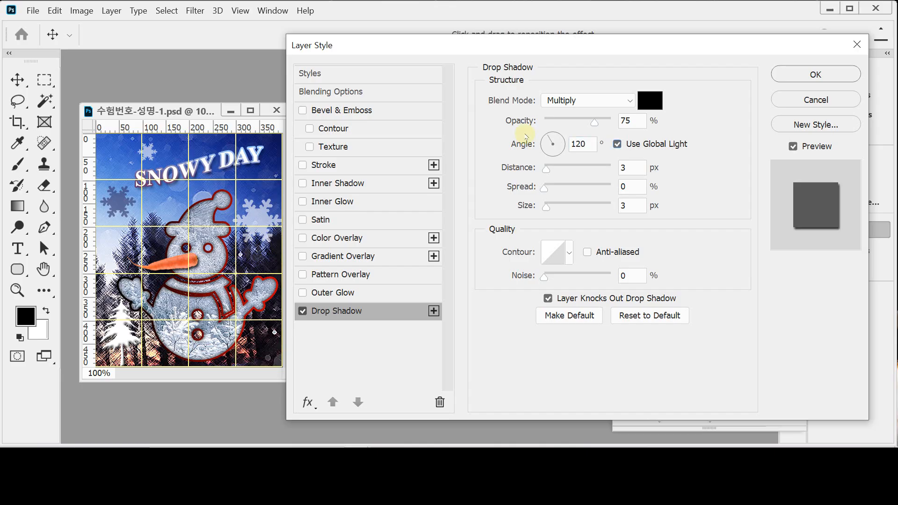
pyautogui.write('5')
pyautogui.press('Tab')
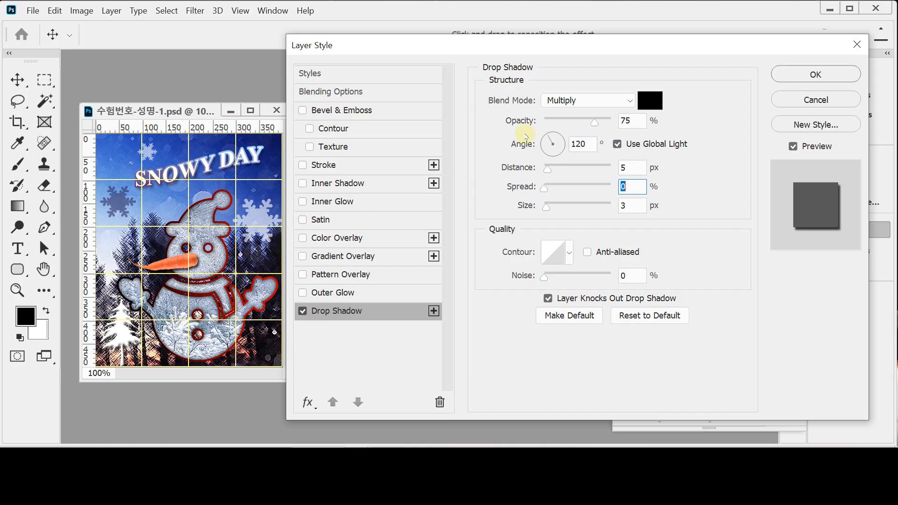
pyautogui.write('5')
pyautogui.press('BackSpace')
pyautogui.write('0')
pyautogui.press('Tab')
pyautogui.write('5')
pyautogui.press('Return')
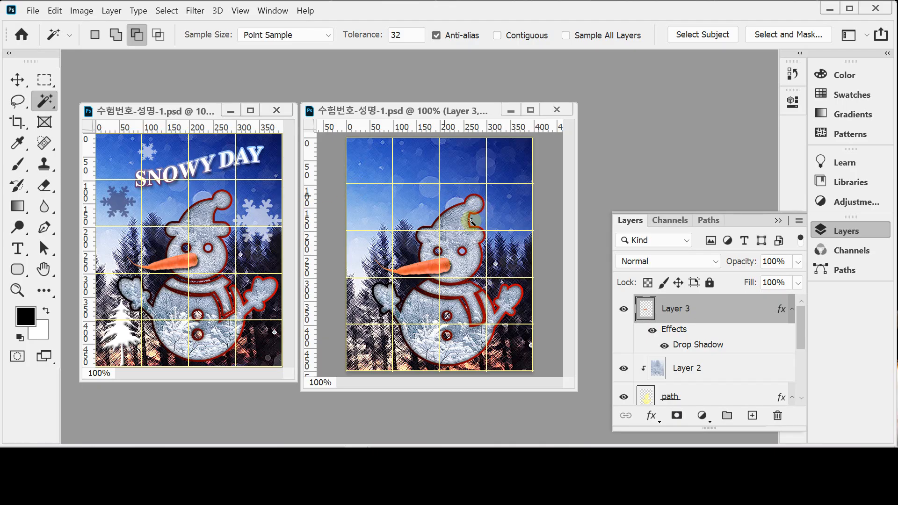
# Step: Draw the tree custom shape from the legacy Nature set, about 97 × 156 px, in the lower-left corner of the snowman document
pyautogui.click(21, 273)
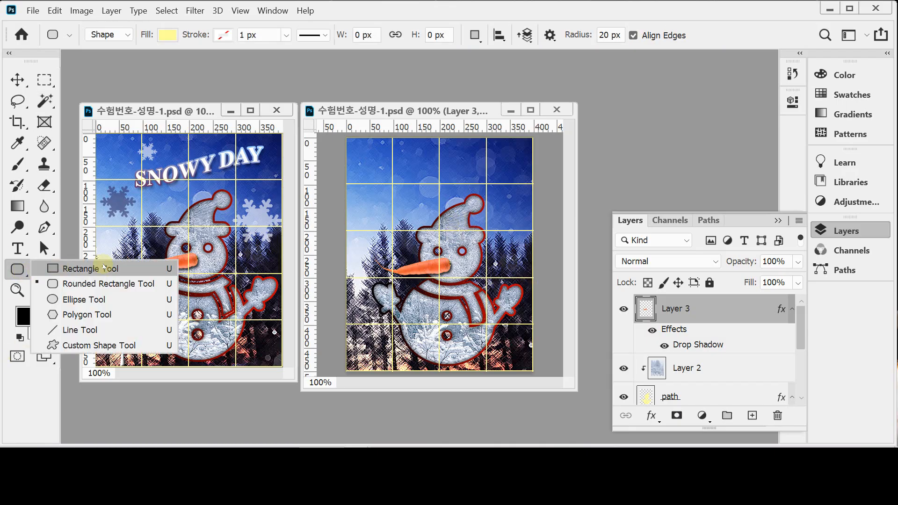
pyautogui.click(139, 346)
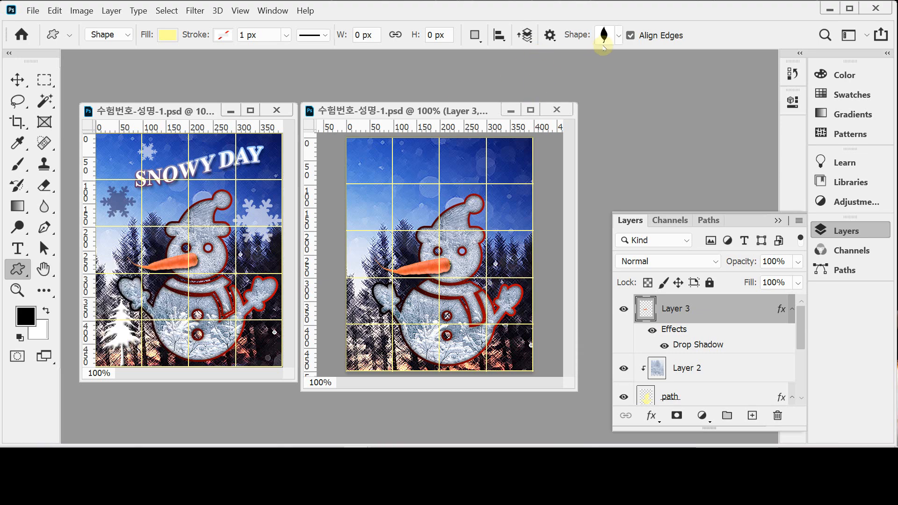
pyautogui.click(619, 35)
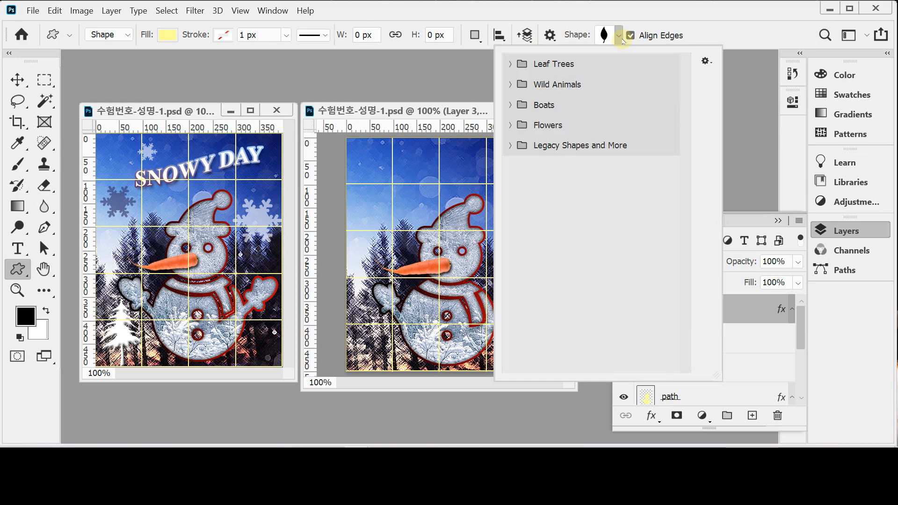
pyautogui.click(509, 146)
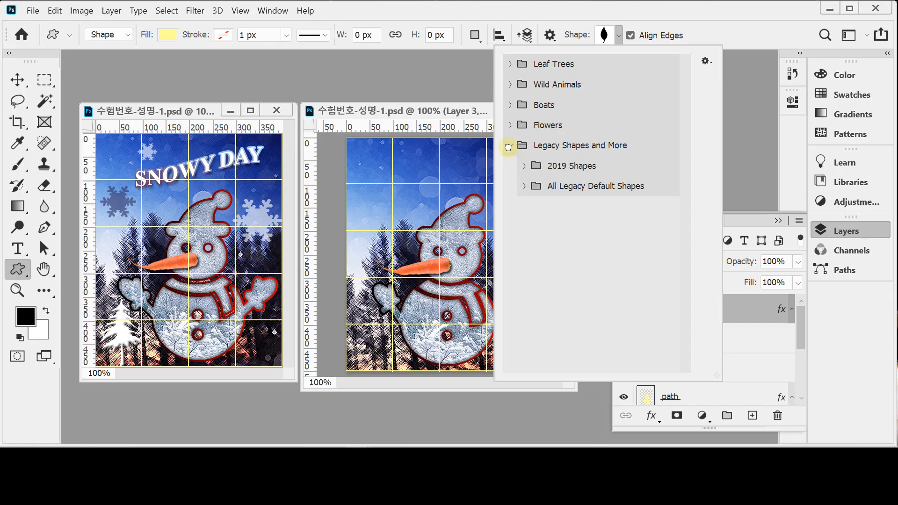
pyautogui.click(524, 188)
pyautogui.scroll(-5, 603, 275)
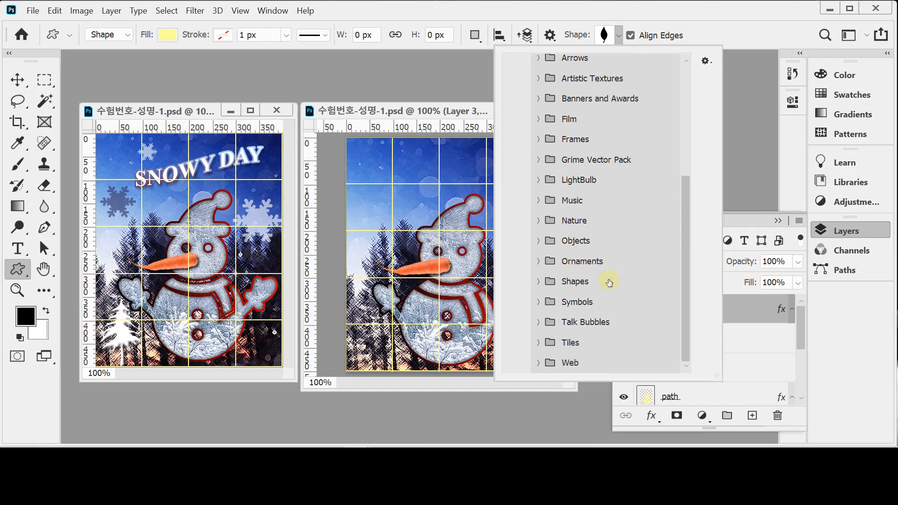
pyautogui.click(537, 222)
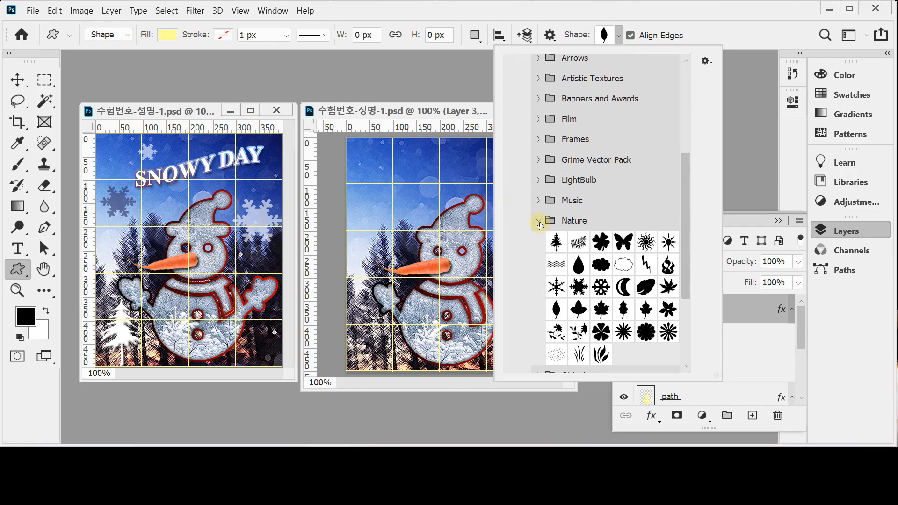
pyautogui.click(555, 246)
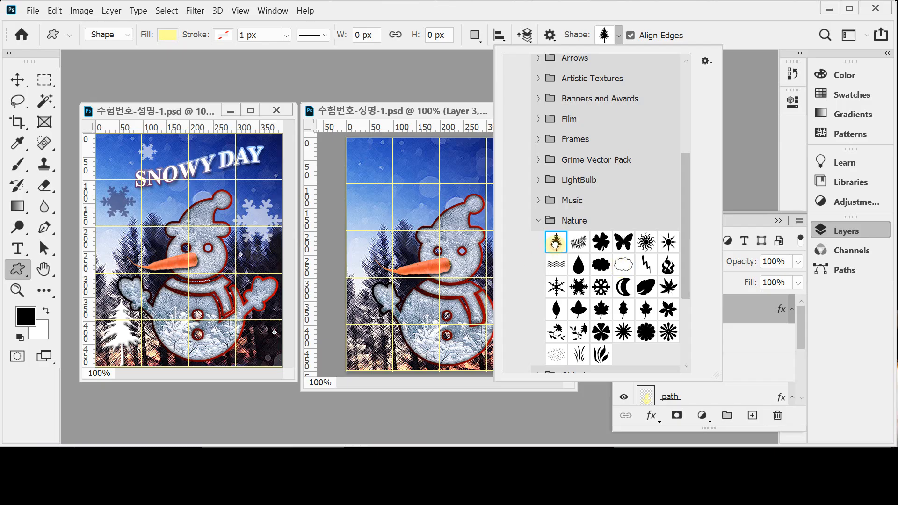
pyautogui.click(529, 6)
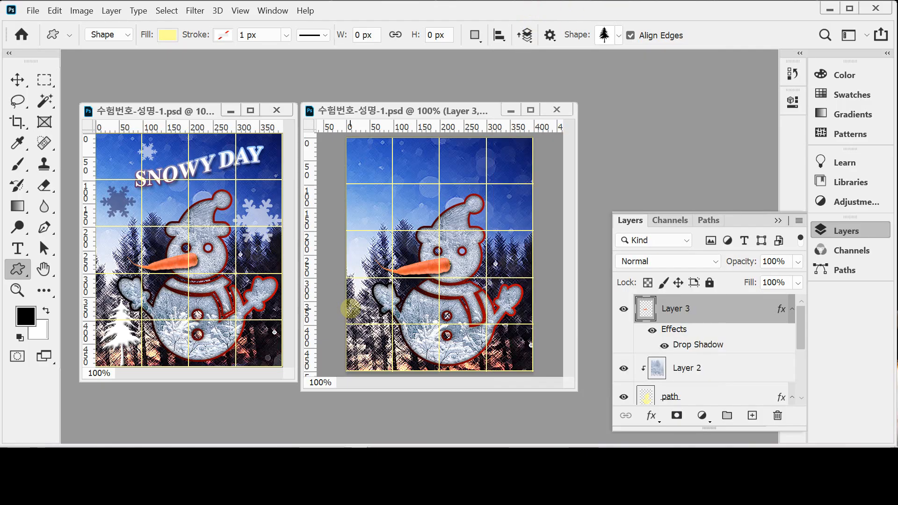
pyautogui.moveTo(355, 309); pyautogui.dragTo(398, 388)
pyautogui.moveTo(378, 345); pyautogui.dragTo(373, 343)
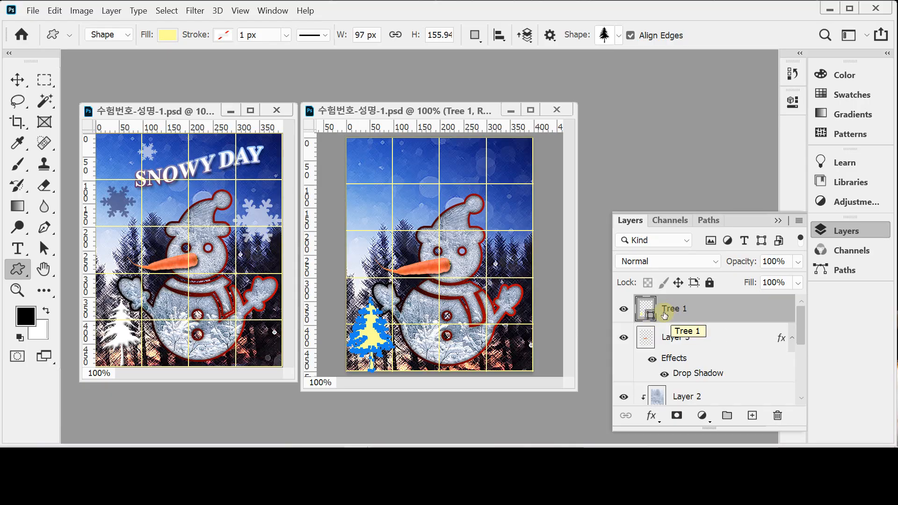
# Step: Set the tree shape's fill color to white, ffffff
pyautogui.doubleClick(649, 317)
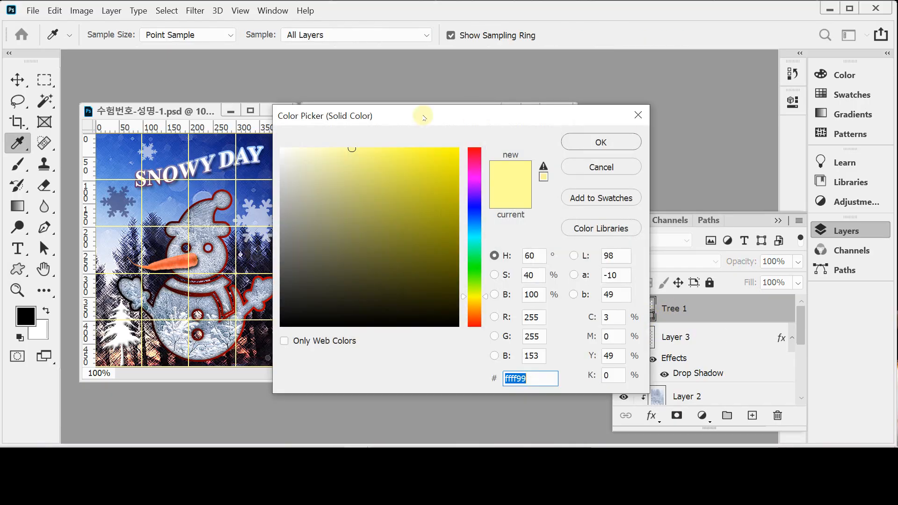
pyautogui.click(265, 134)
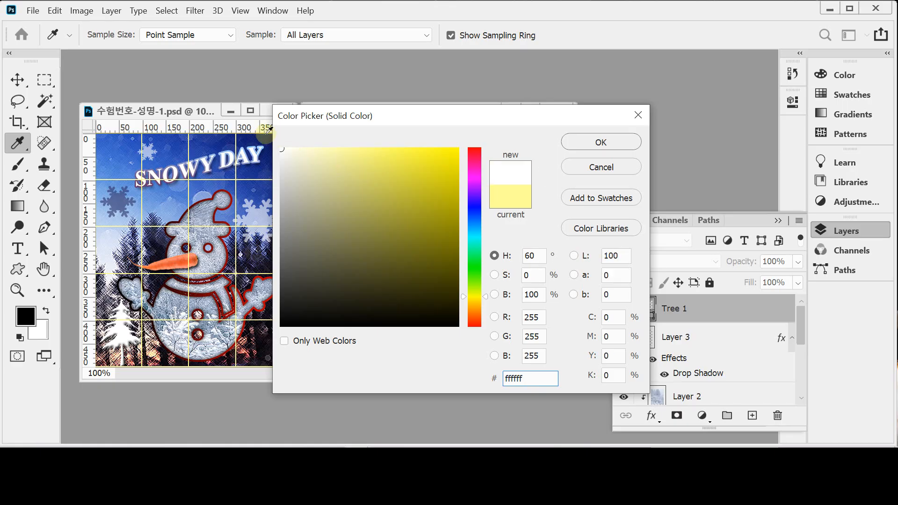
pyautogui.click(280, 149)
pyautogui.click(279, 147)
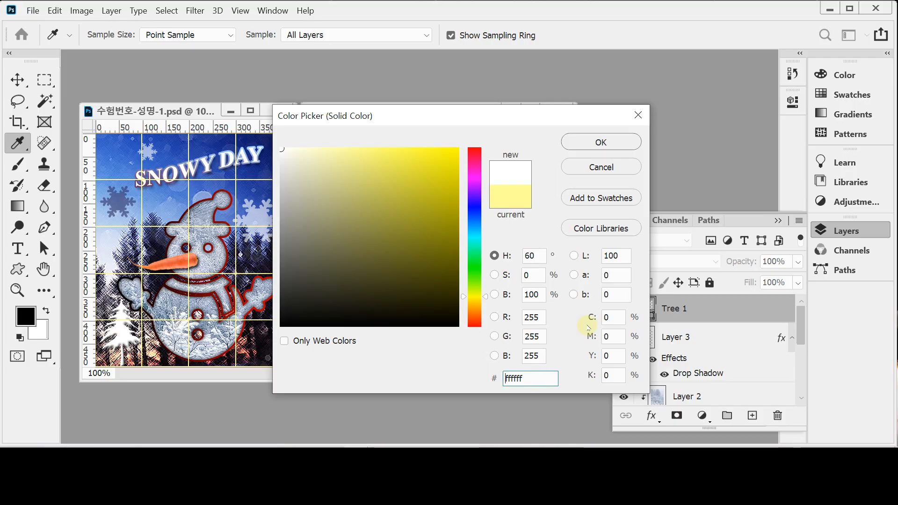
pyautogui.click(588, 145)
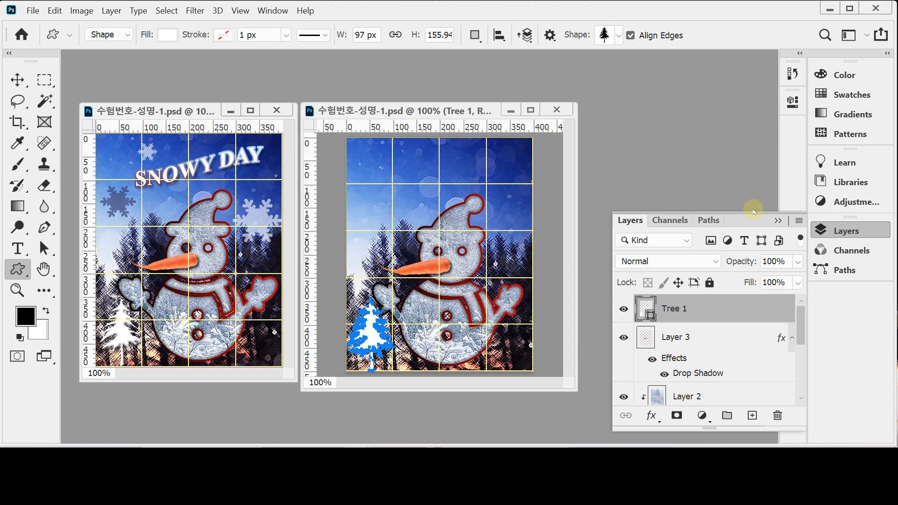
# Step: Add an Inner Bevel Bevel & Emboss effect with a size of 5 px to the tree layer and deselect its path
pyautogui.click(652, 415)
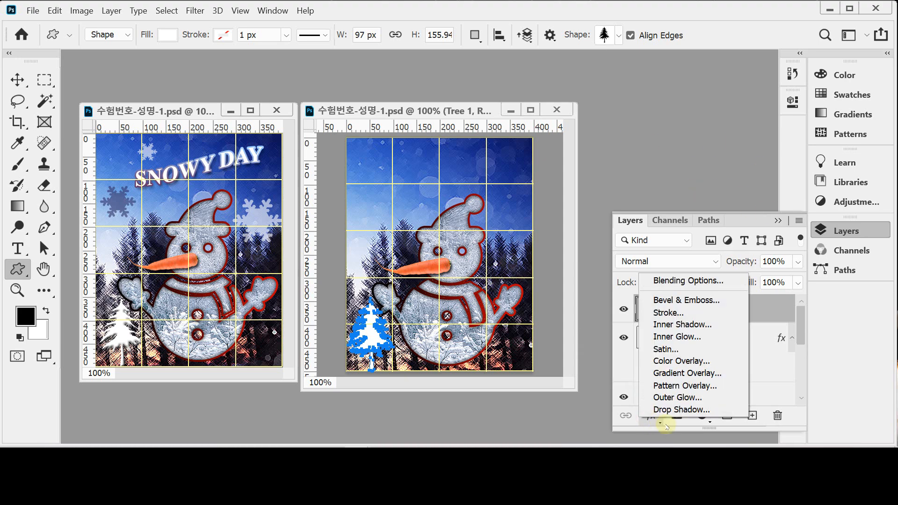
pyautogui.click(727, 301)
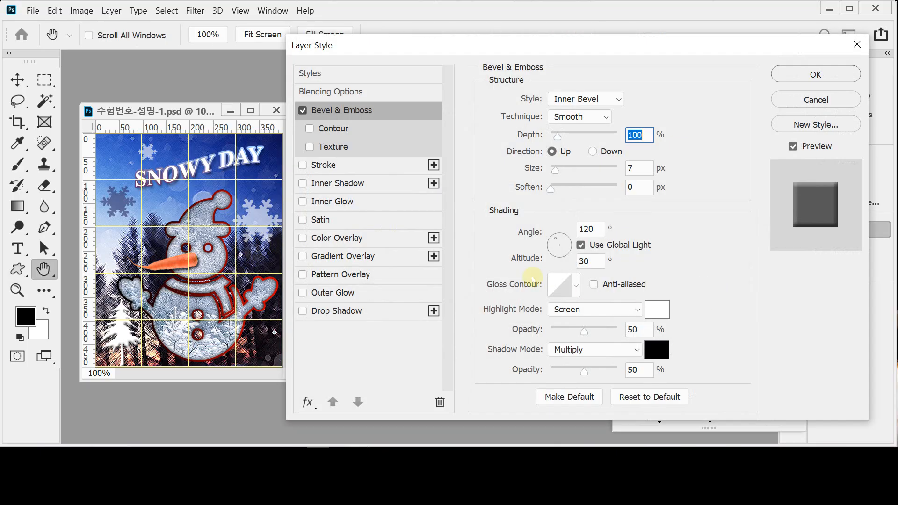
pyautogui.click(639, 167)
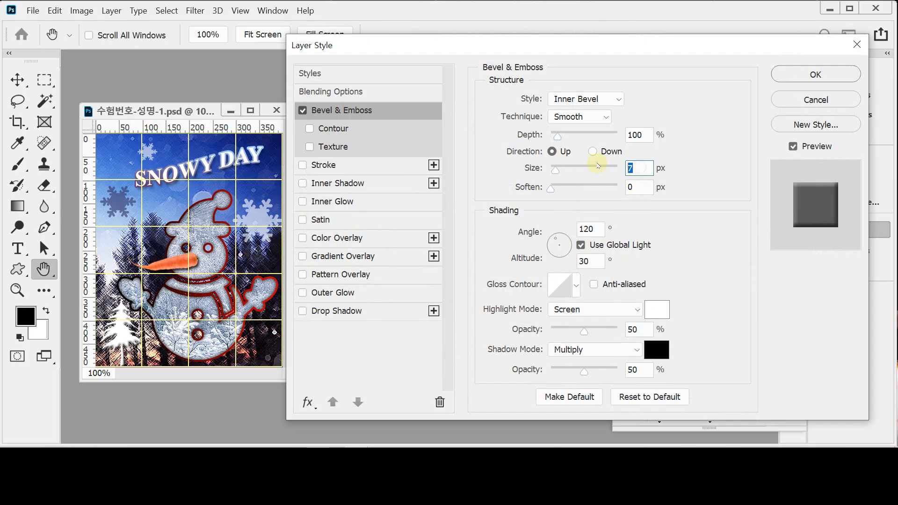
pyautogui.write('5')
pyautogui.press('Return')
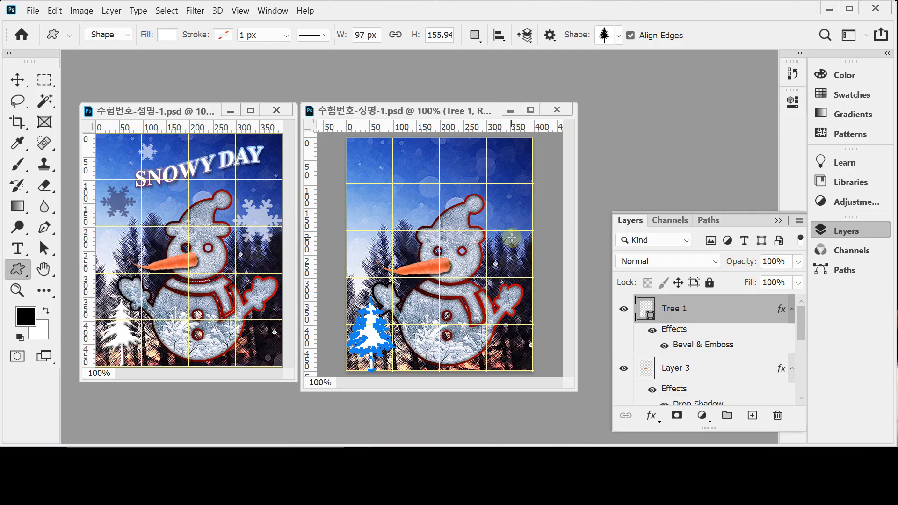
pyautogui.press('Return')
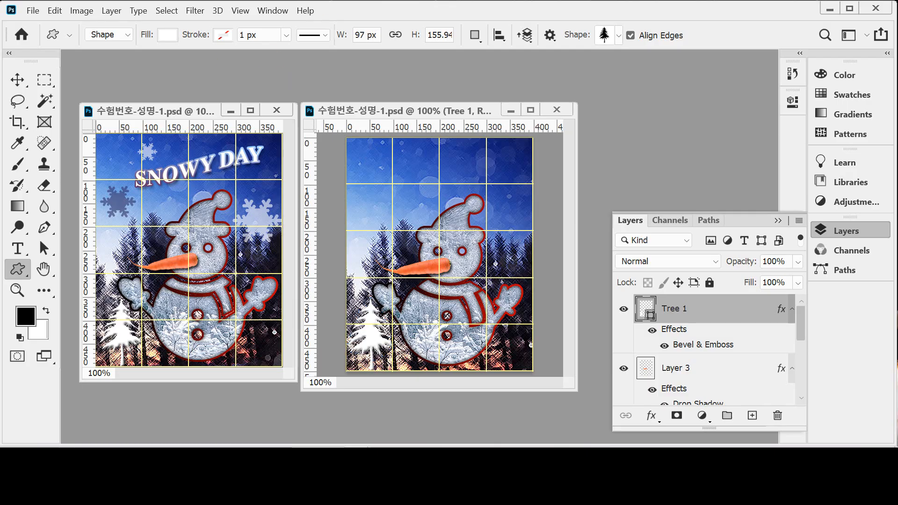
# Step: Draw a white Snowflake 2 custom shape from the Nature set, about 106 × 92 px, to the right of the snowman's hat
pyautogui.click(619, 36)
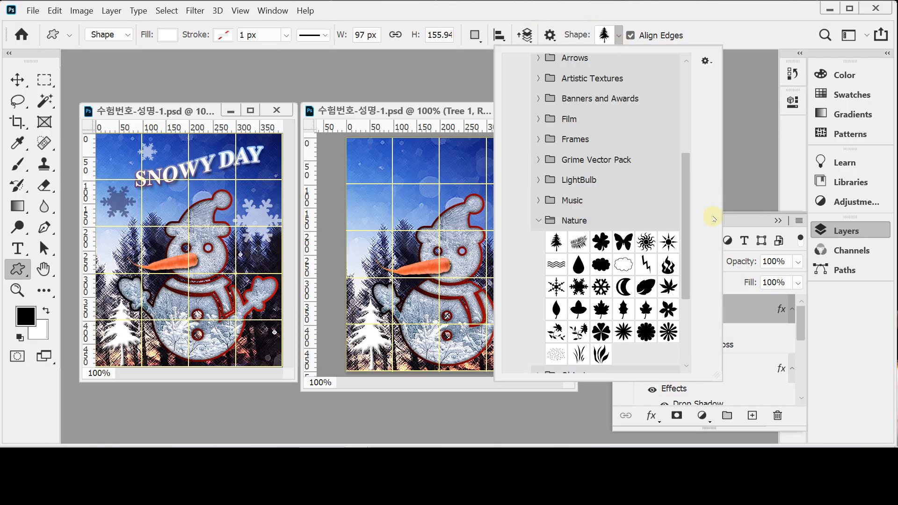
pyautogui.scroll(-1, 691, 240)
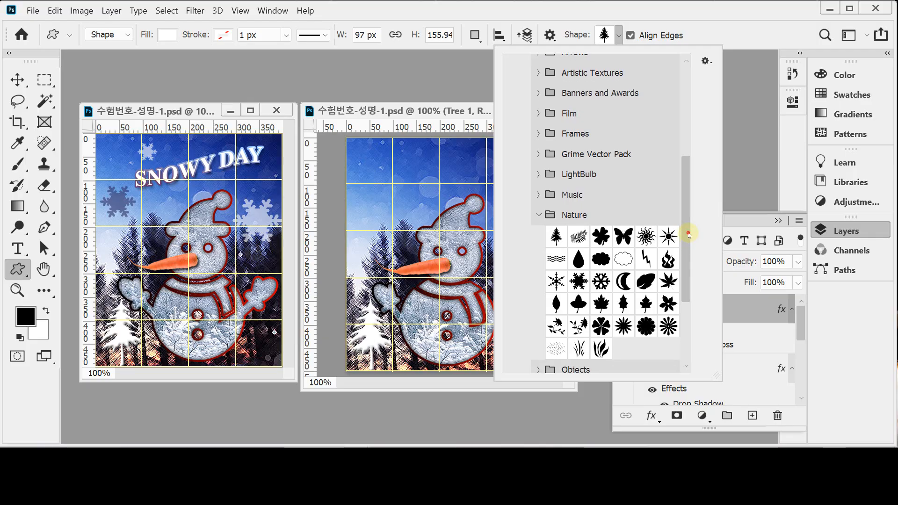
pyautogui.scroll(-5, 688, 240)
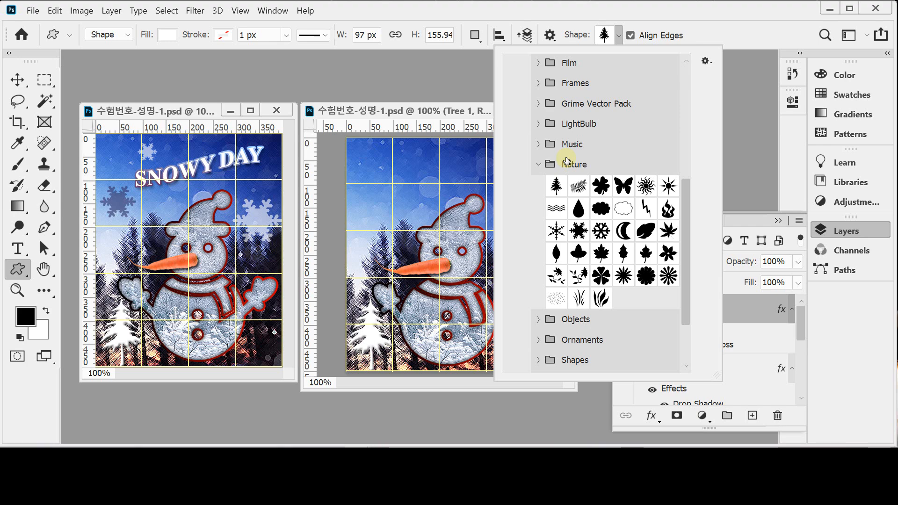
pyautogui.click(579, 237)
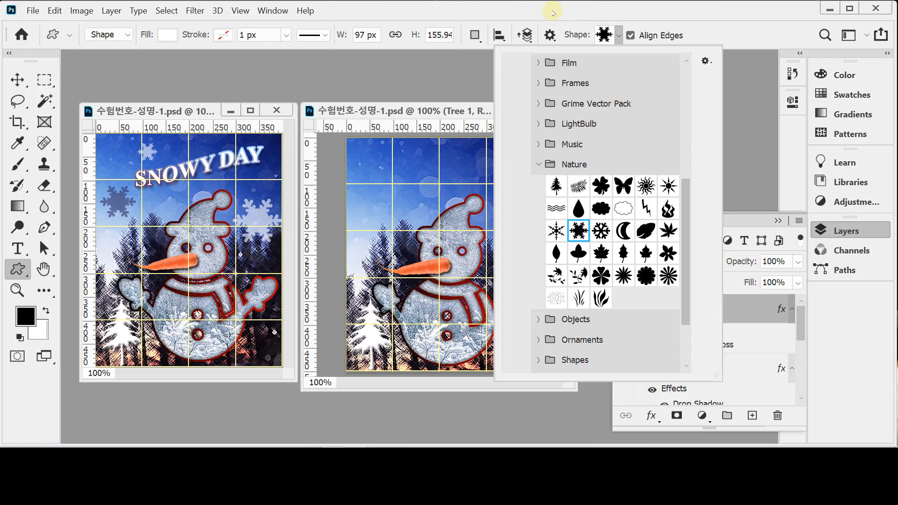
pyautogui.click(551, 10)
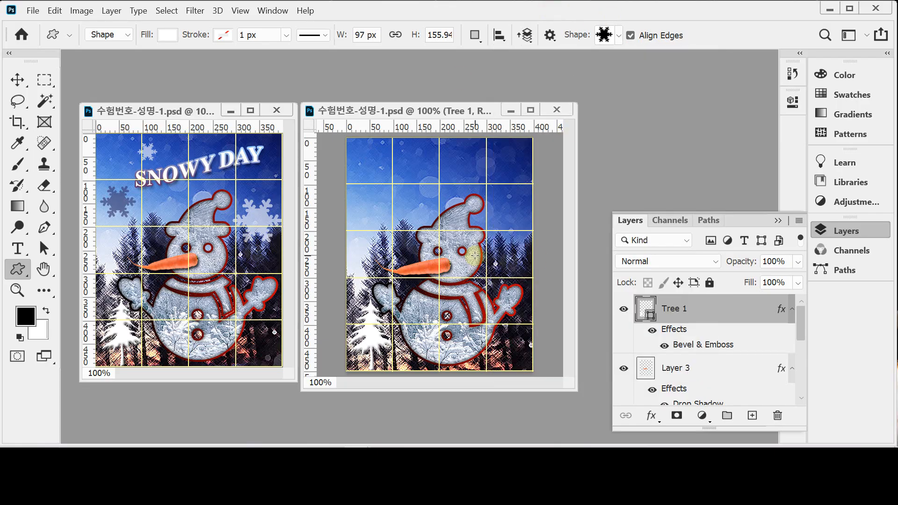
pyautogui.moveTo(493, 206); pyautogui.dragTo(511, 225)
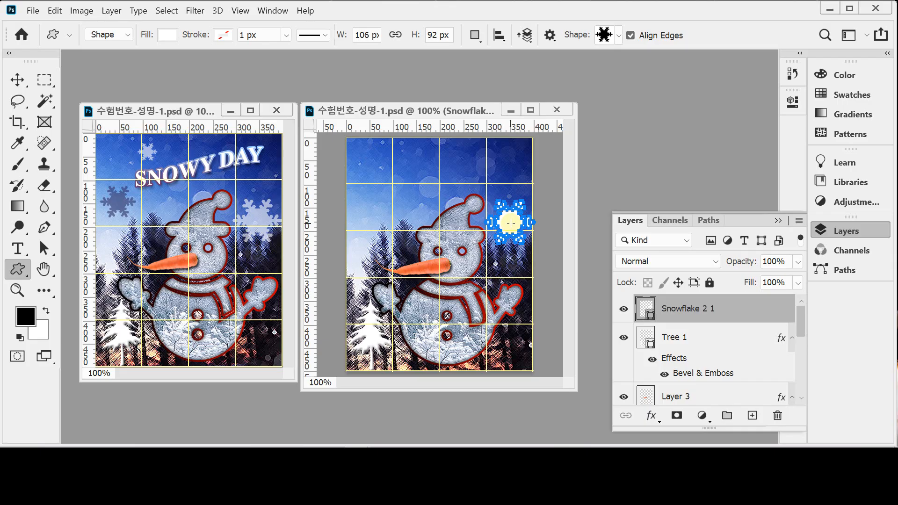
pyautogui.doubleClick(645, 311)
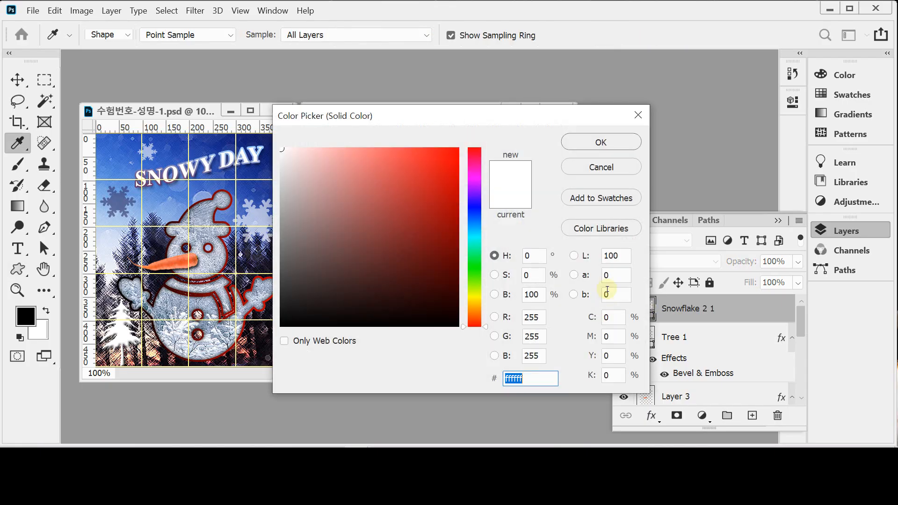
pyautogui.click(594, 171)
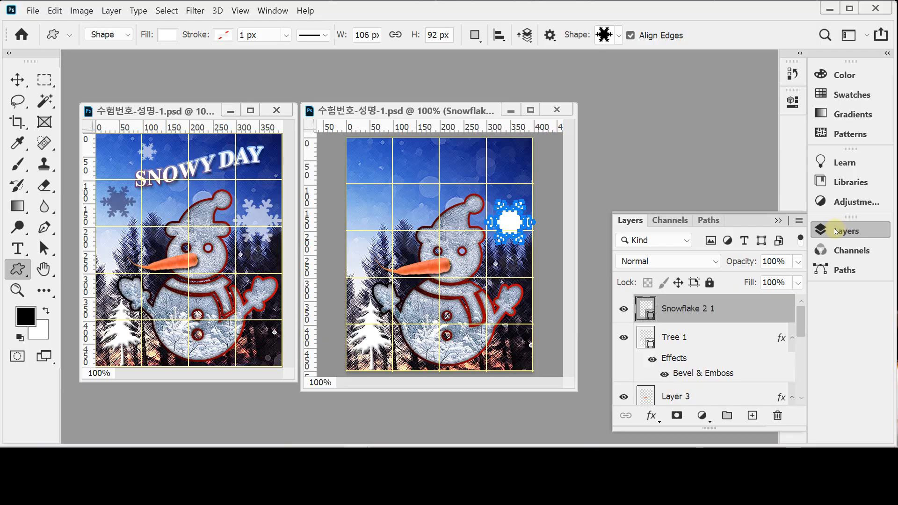
# Step: Set the snowflake layer's opacity to 60%
pyautogui.click(778, 260)
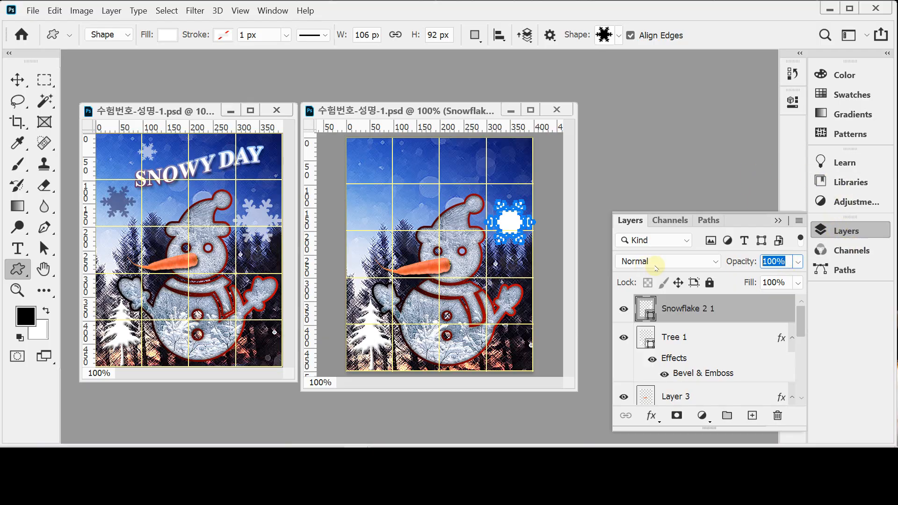
pyautogui.write('60')
pyautogui.press('Return')
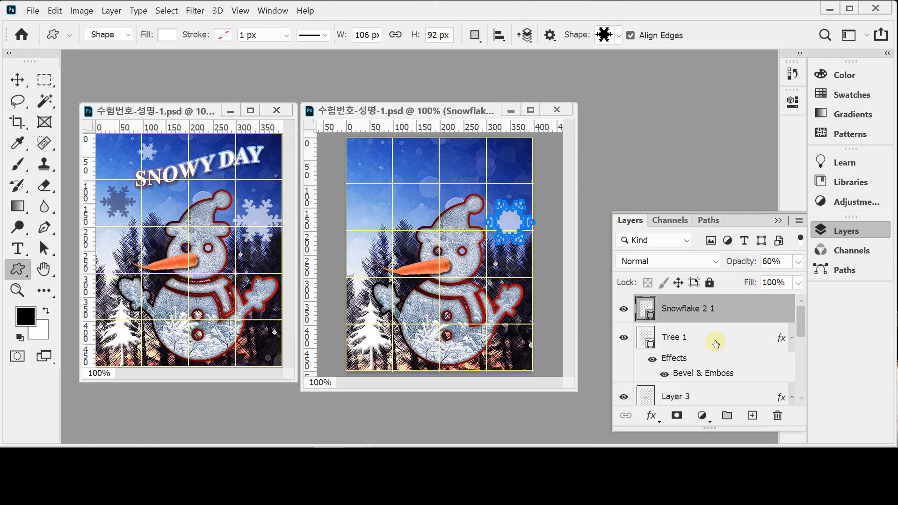
# Step: Duplicate the snowflake and free-transform the copy to about 48% scale and a -13.78° rotation, placing it in the upper-left sky
pyautogui.hotkey('ctrl', 'j')
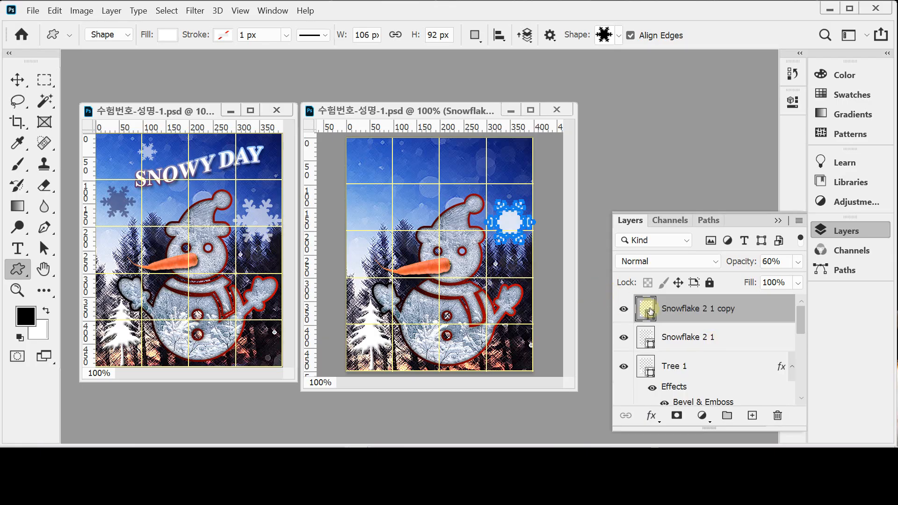
pyautogui.hotkey('ctrl', 't')
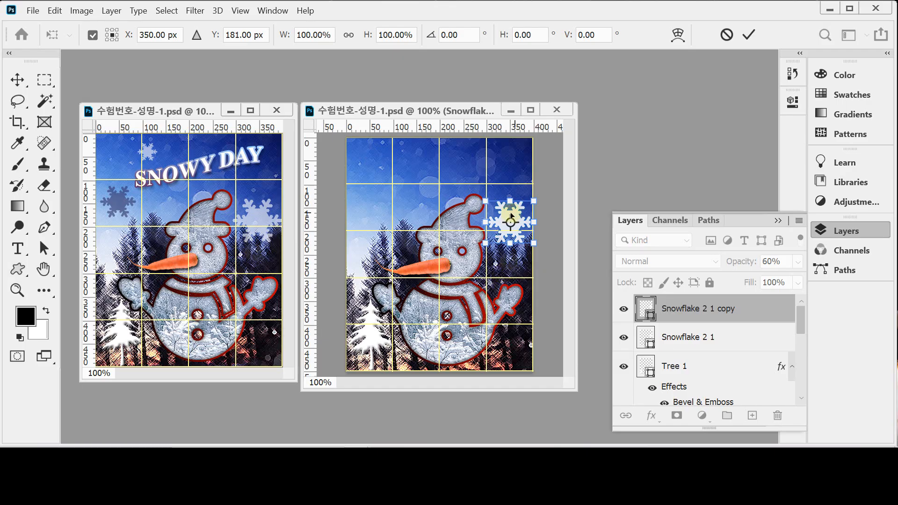
pyautogui.moveTo(507, 227); pyautogui.dragTo(405, 163)
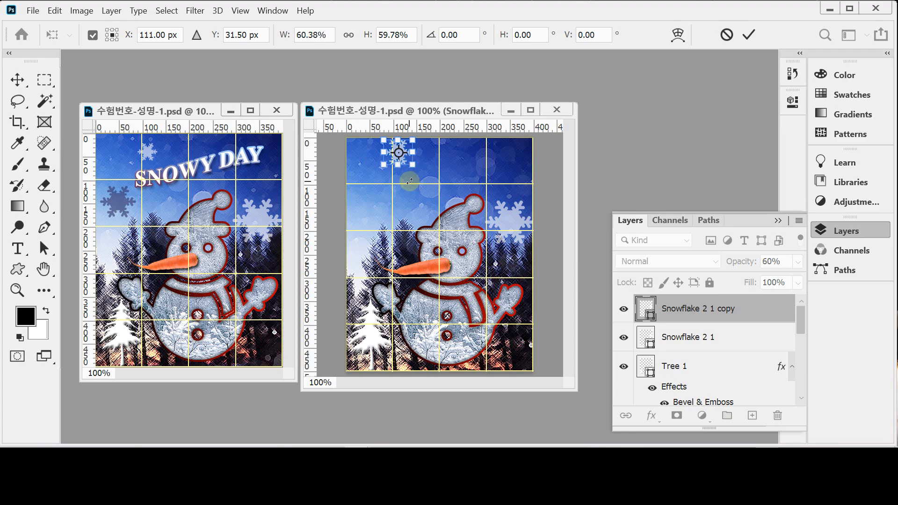
pyautogui.keyDown('ctrl'); pyautogui.click(402, 161); pyautogui.keyUp('ctrl')
pyautogui.moveTo(396, 201); pyautogui.dragTo(435, 213)
pyautogui.moveTo(431, 173); pyautogui.dragTo(440, 192)
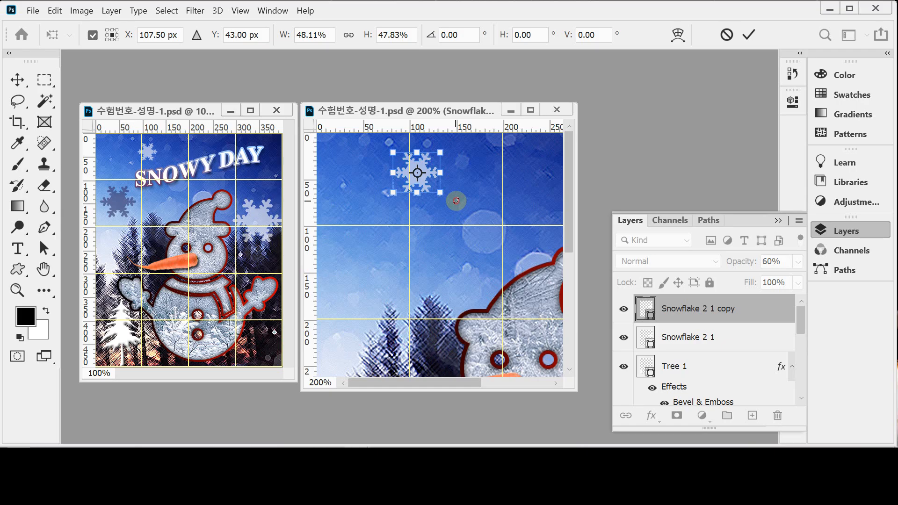
pyautogui.moveTo(456, 201); pyautogui.dragTo(462, 191)
pyautogui.moveTo(428, 166); pyautogui.dragTo(439, 162)
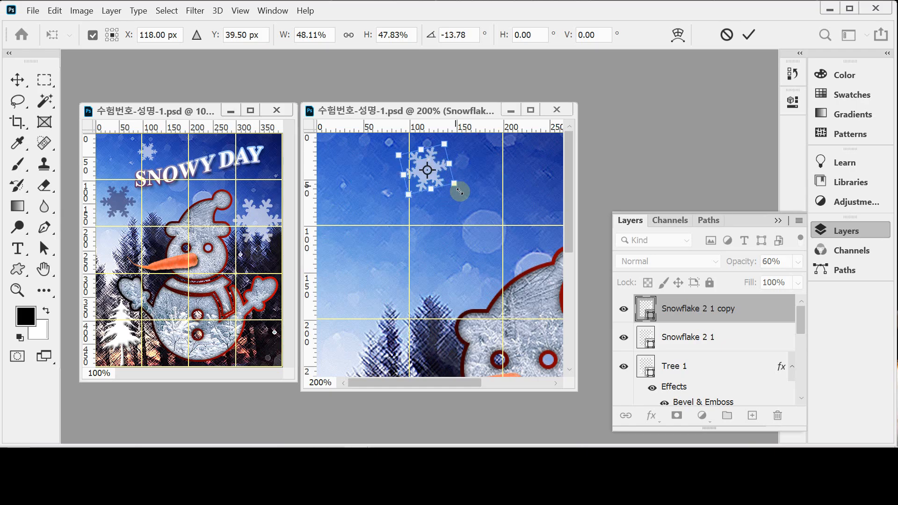
pyautogui.press('u')
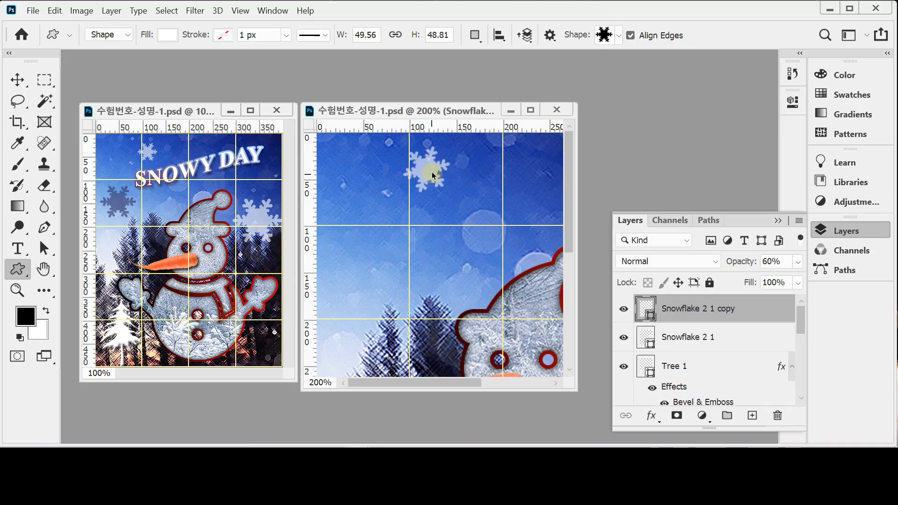
pyautogui.hotkey('ctrl', '-')
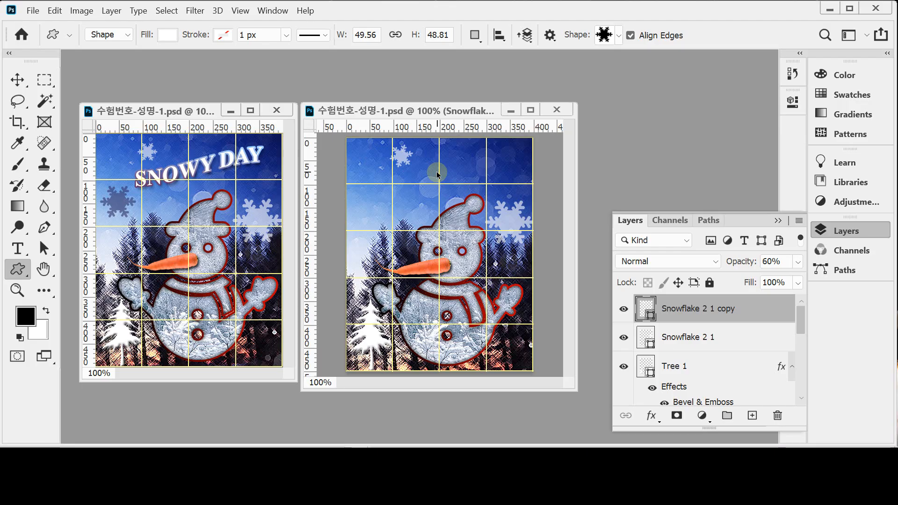
# Step: Free-transform the small snowflake in the upper-left sky to 47 × 46 px
pyautogui.hotkey('ctrl', 't')
pyautogui.moveTo(412, 168); pyautogui.dragTo(411, 166)
pyautogui.press('Return')
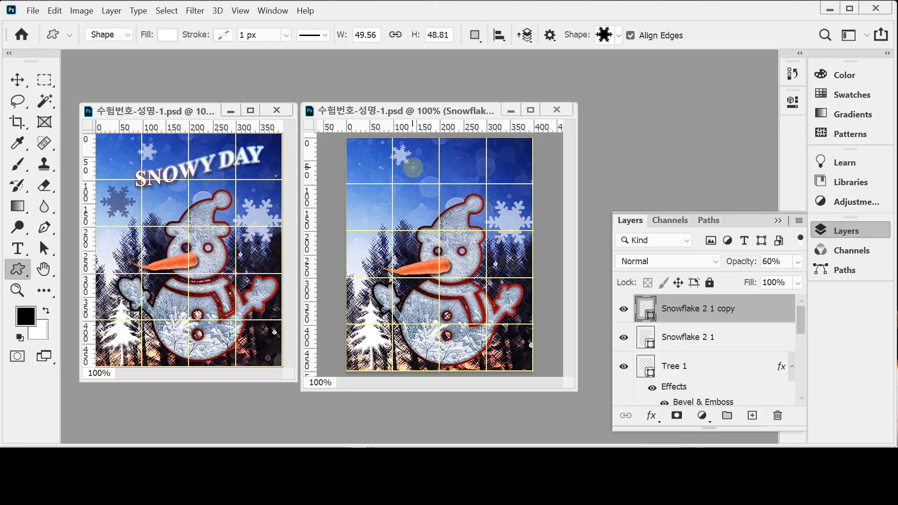
# Step: Duplicate the small snowflake, enlarge the copy to about 72 × 71 px and place it in the sky to the left of the snowman's hat
pyautogui.hotkey('ctrl', 'j')
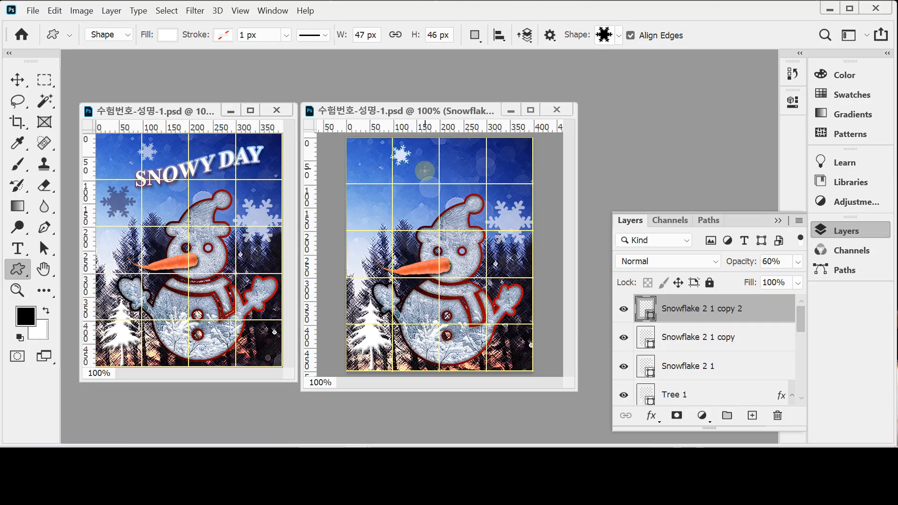
pyautogui.hotkey('ctrl', 't')
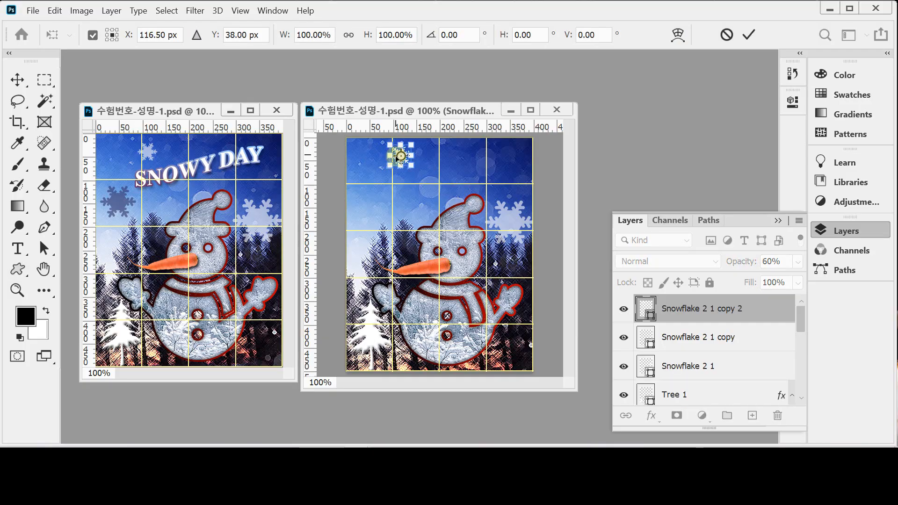
pyautogui.scroll(2, 401, 159)
pyautogui.moveTo(434, 165); pyautogui.dragTo(356, 302)
pyautogui.moveTo(417, 306); pyautogui.dragTo(426, 249)
pyautogui.moveTo(361, 260); pyautogui.dragTo(405, 269)
pyautogui.moveTo(387, 235); pyautogui.dragTo(381, 224)
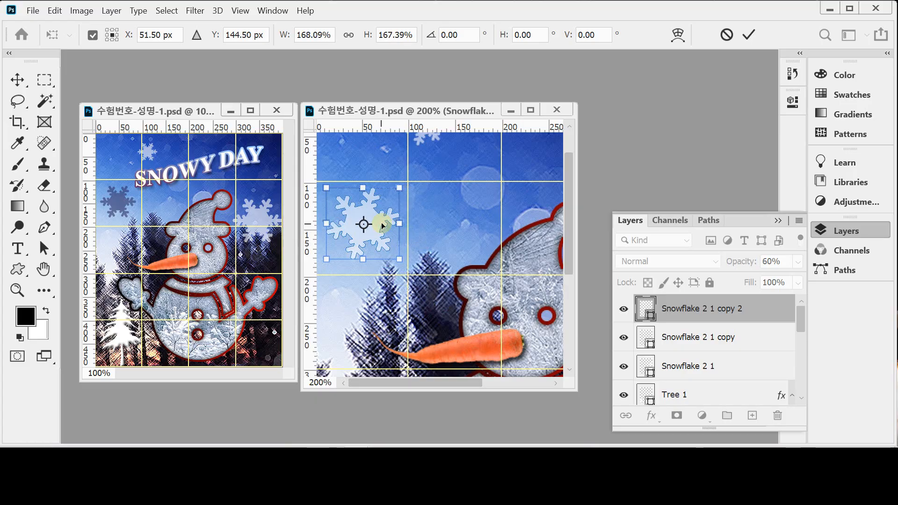
pyautogui.moveTo(399, 260); pyautogui.dragTo(392, 255)
pyautogui.press('Return')
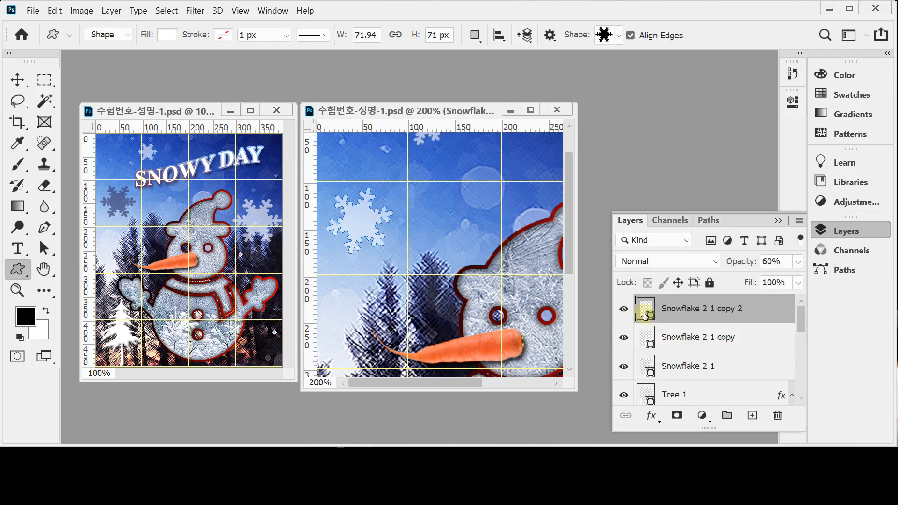
# Step: Change the fill colour of the new snowflake copy to dark blue #336
pyautogui.doubleClick(646, 315)
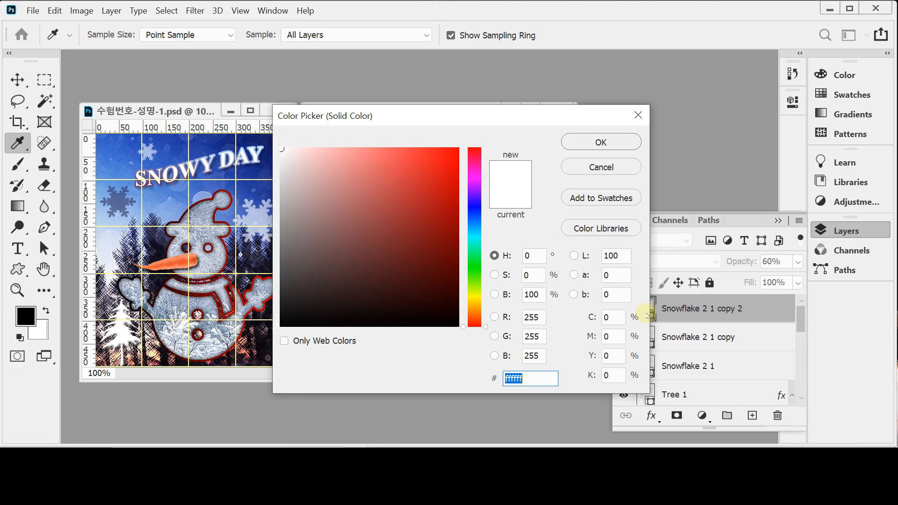
pyautogui.write('336')
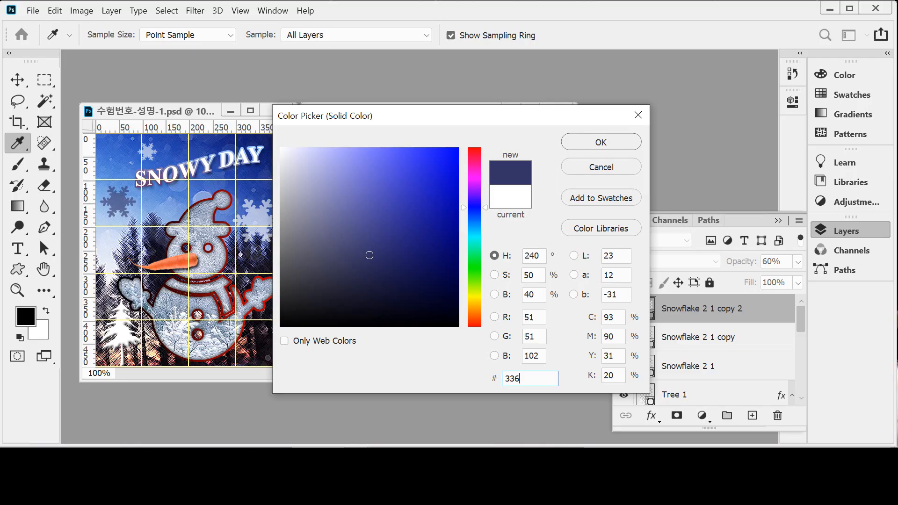
pyautogui.press('Return')
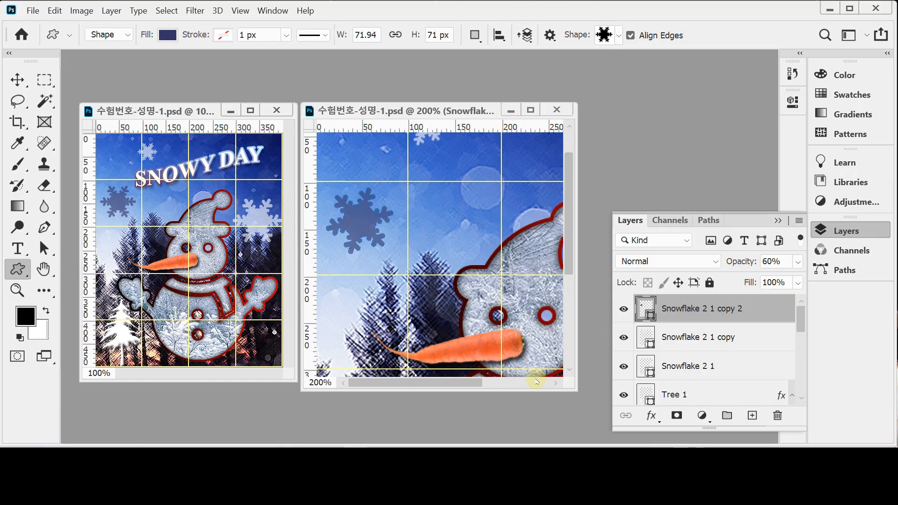
pyautogui.keyDown('alt'); pyautogui.click(468, 275); pyautogui.keyUp('alt')
pyautogui.click(159, 180)
pyautogui.click(166, 180)
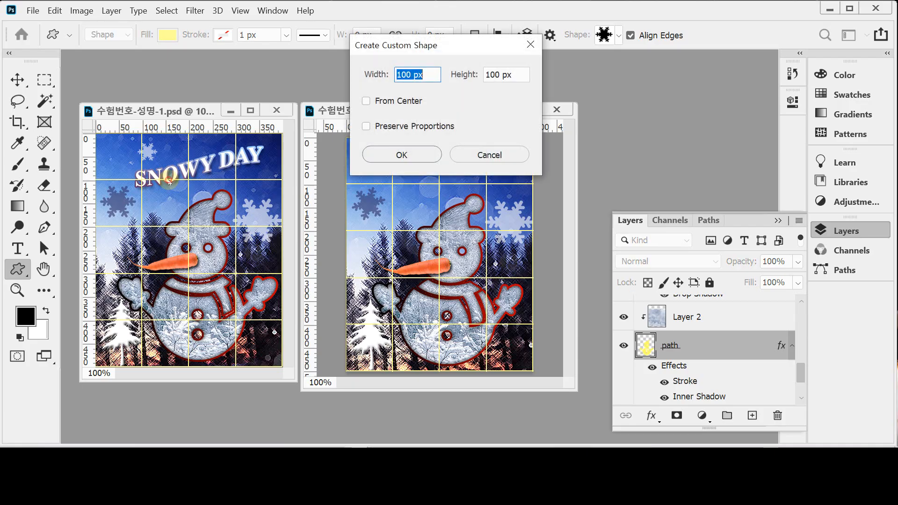
pyautogui.click(488, 156)
# Step: Copy the SNOWY DAY title text from the reference document with the Type tool
pyautogui.click(17, 248)
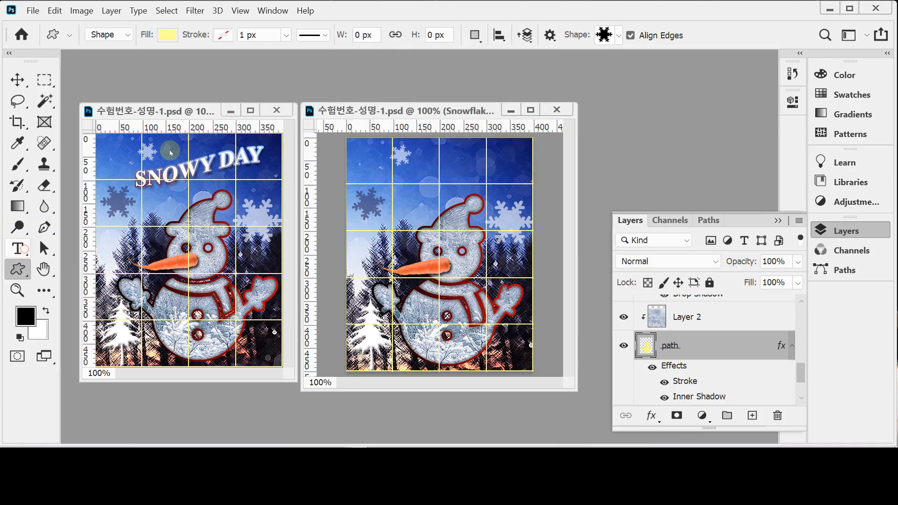
pyautogui.tripleClick(170, 174)
pyautogui.hotkey('ctrl', 'c')
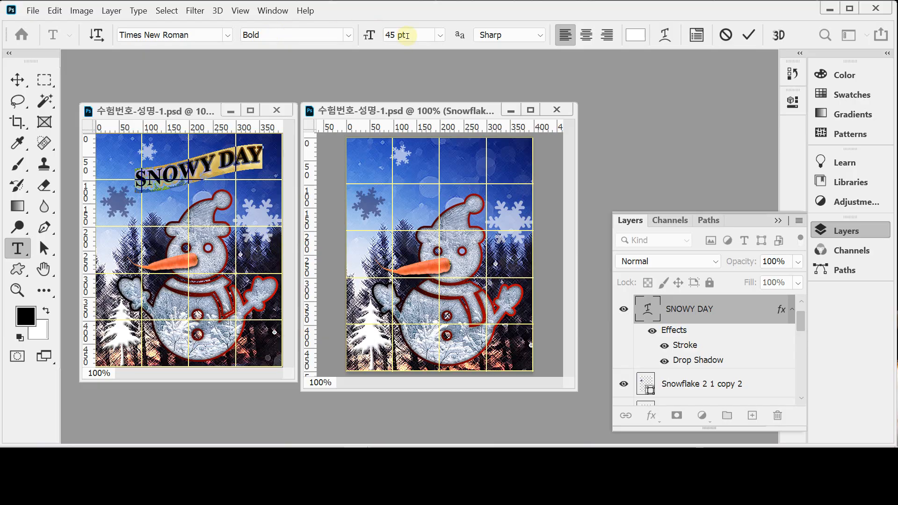
pyautogui.click(247, 154)
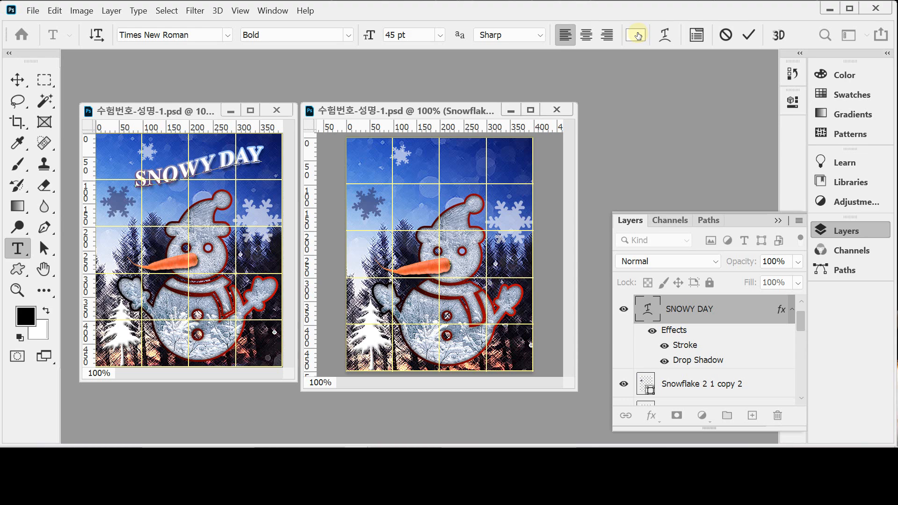
# Step: Paste SNOWY DAY as a white 45 pt Times New Roman Bold title above the snowman's hat in the working document
pyautogui.click(407, 166)
pyautogui.click(407, 166)
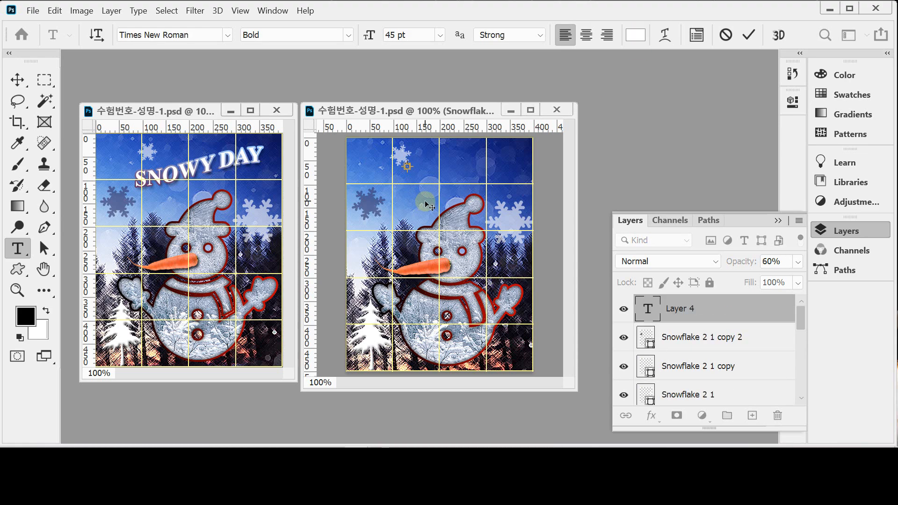
pyautogui.press('Escape')
pyautogui.click(391, 200)
pyautogui.hotkey('ctrl', 'v')
pyautogui.moveTo(488, 222)
pyautogui.mouseDown()
pyautogui.moveTo(479, 202)
pyautogui.moveTo(476, 211)
pyautogui.mouseUp()
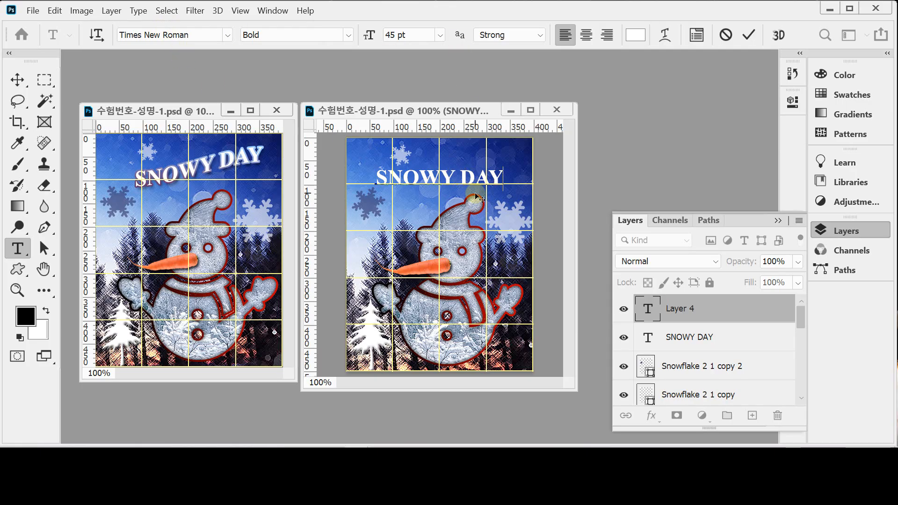
# Step: Warp the title with the horizontal Rise style at +50% bend and reposition it higher in the sky to match the reference
pyautogui.click(665, 34)
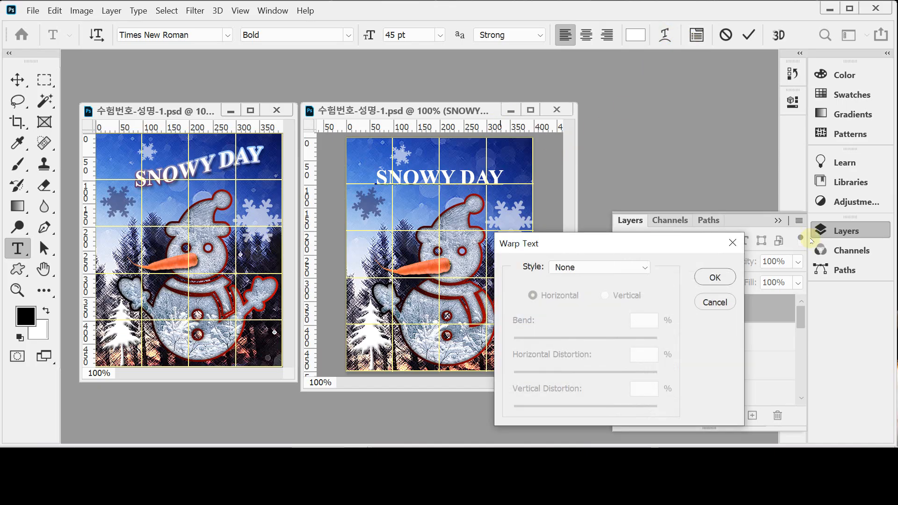
pyautogui.click(560, 263)
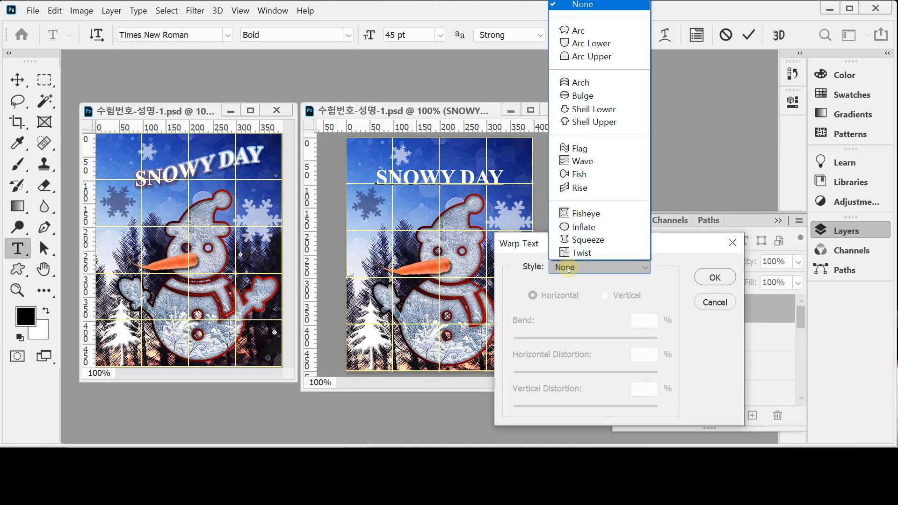
pyautogui.click(617, 187)
pyautogui.click(652, 324)
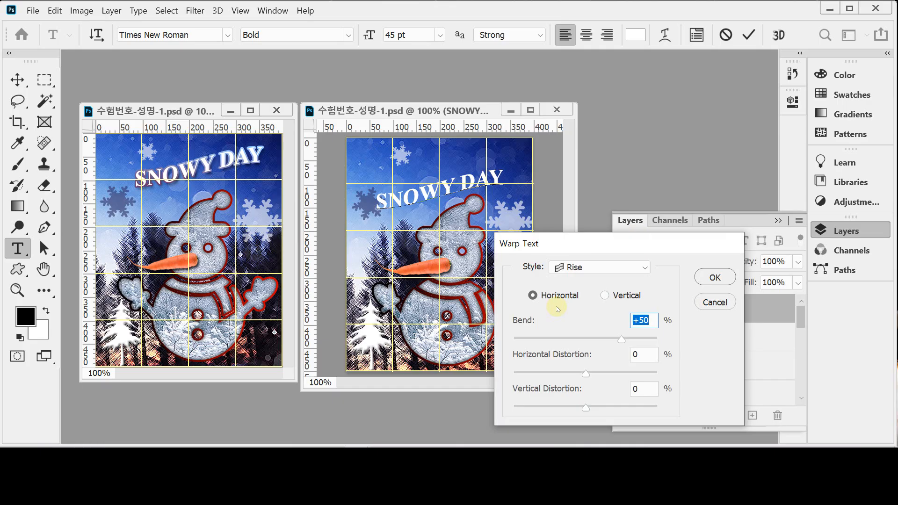
pyautogui.press('Return')
pyautogui.moveTo(497, 224); pyautogui.dragTo(512, 204)
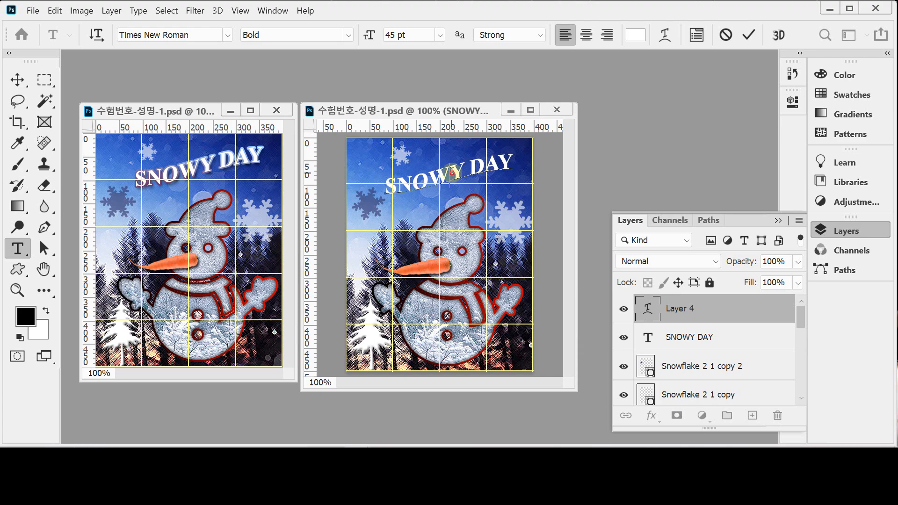
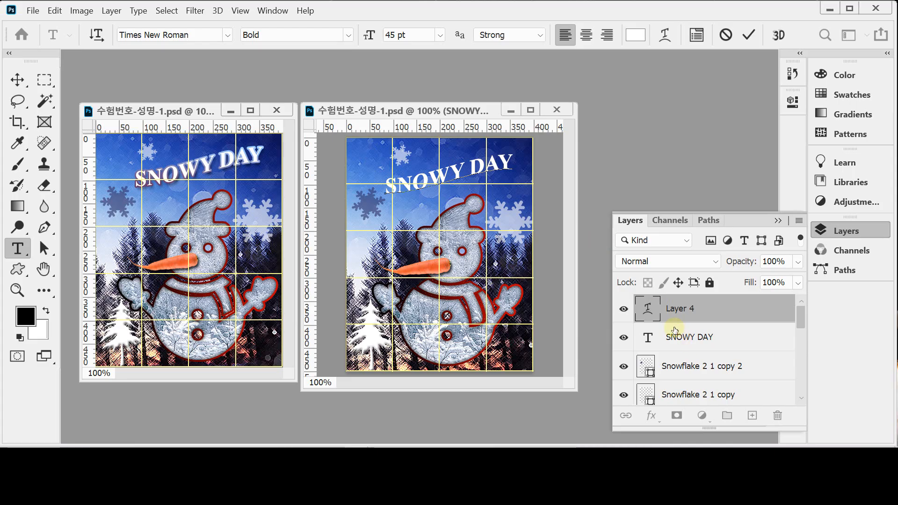
# Step: Add a Stroke effect with a size of 3 px to the warped SNOWY DAY text layer
pyautogui.click(653, 417)
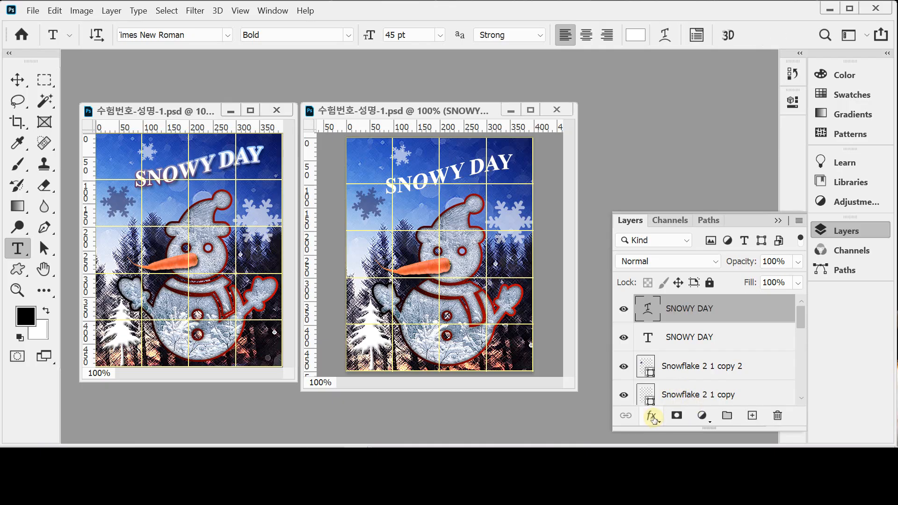
pyautogui.click(653, 417)
pyautogui.click(693, 312)
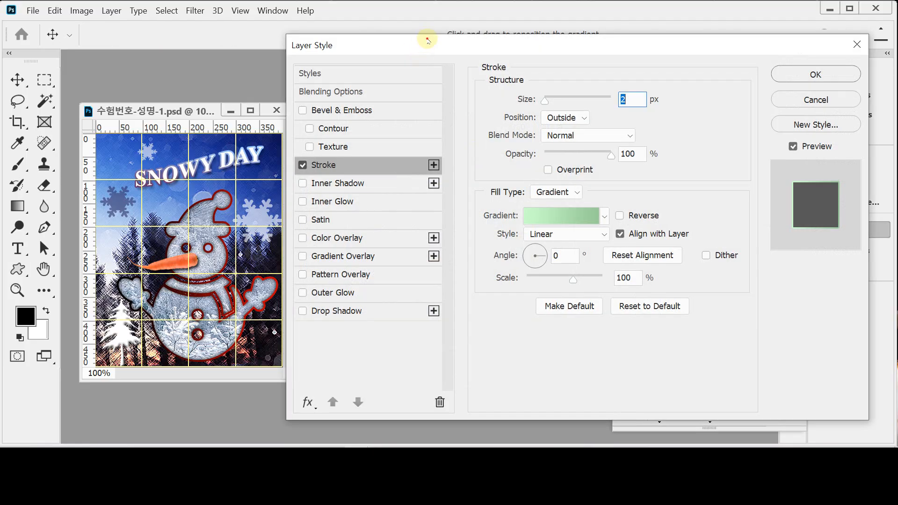
pyautogui.moveTo(427, 40); pyautogui.dragTo(481, 104)
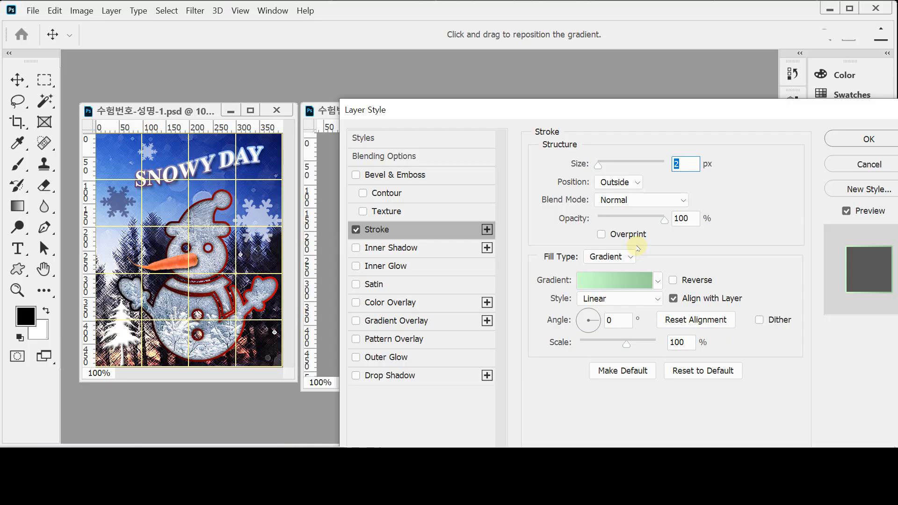
pyautogui.write('3')
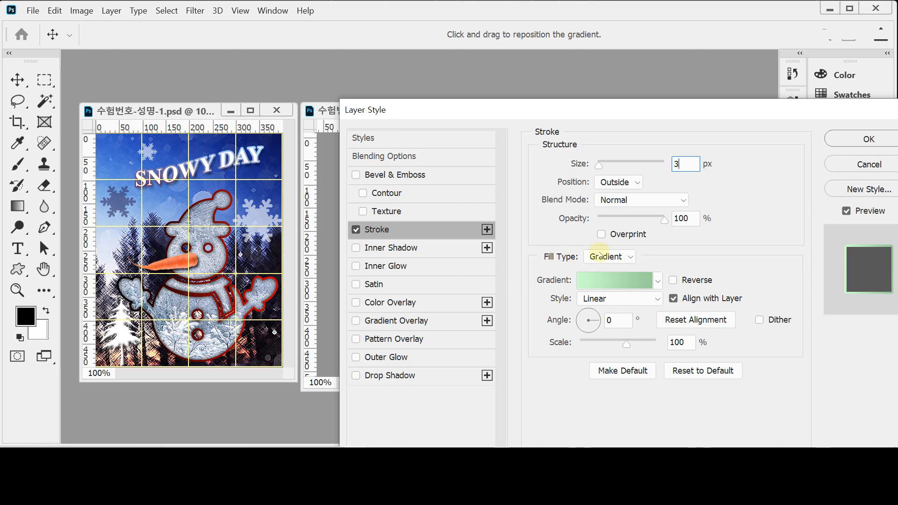
# Step: Set the title stroke's gradient to run from #636 to #9cf at an angle of 90°
pyautogui.click(625, 280)
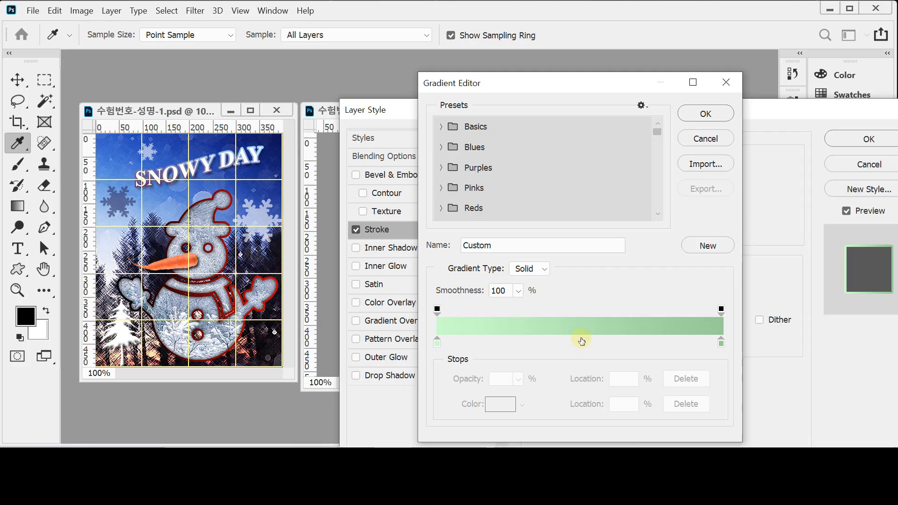
pyautogui.click(437, 345)
pyautogui.doubleClick(438, 345)
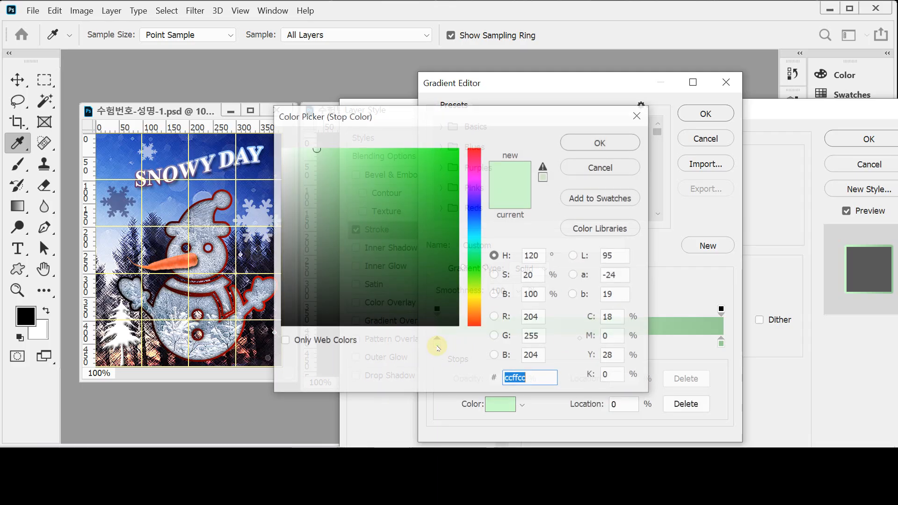
pyautogui.write('636')
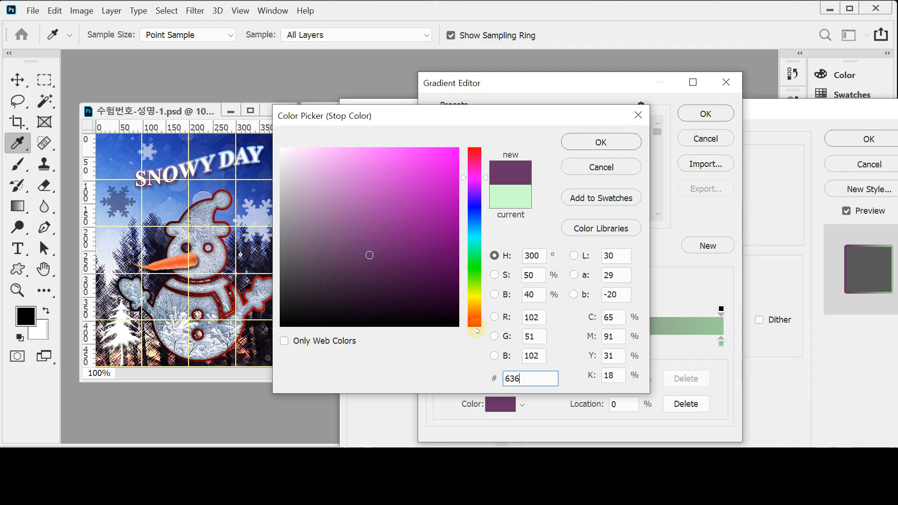
pyautogui.press('Return')
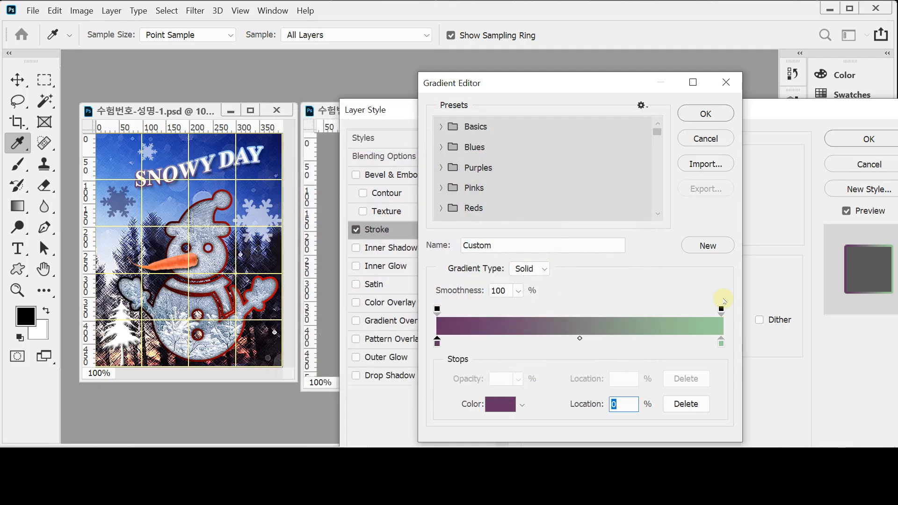
pyautogui.click(721, 346)
pyautogui.doubleClick(720, 345)
pyautogui.write('9cf')
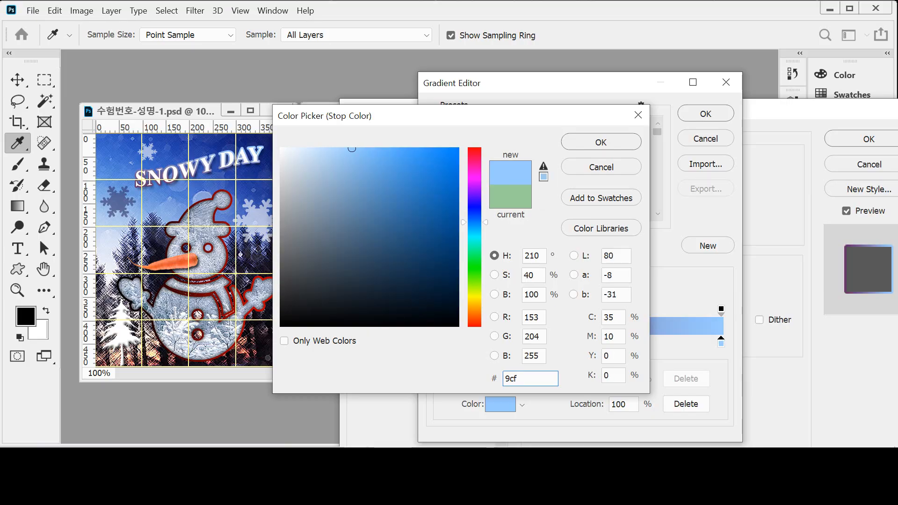
pyautogui.press('Return')
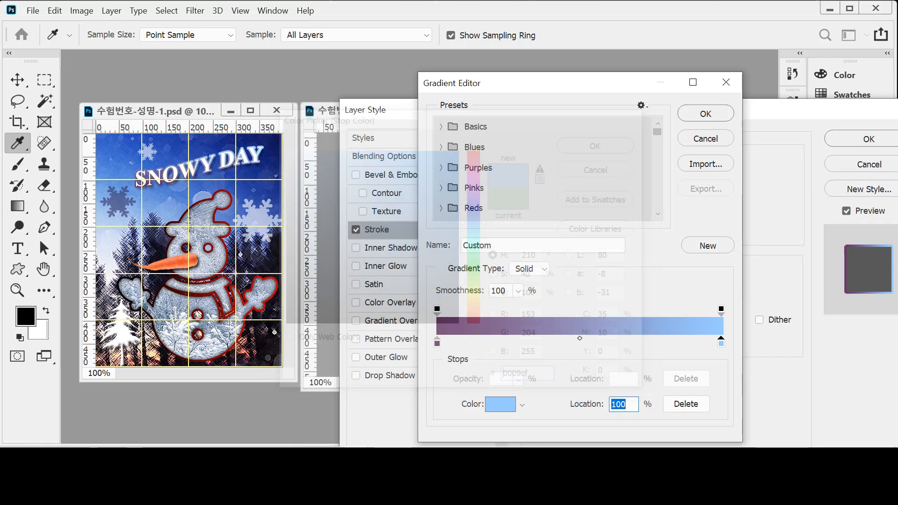
pyautogui.click(707, 114)
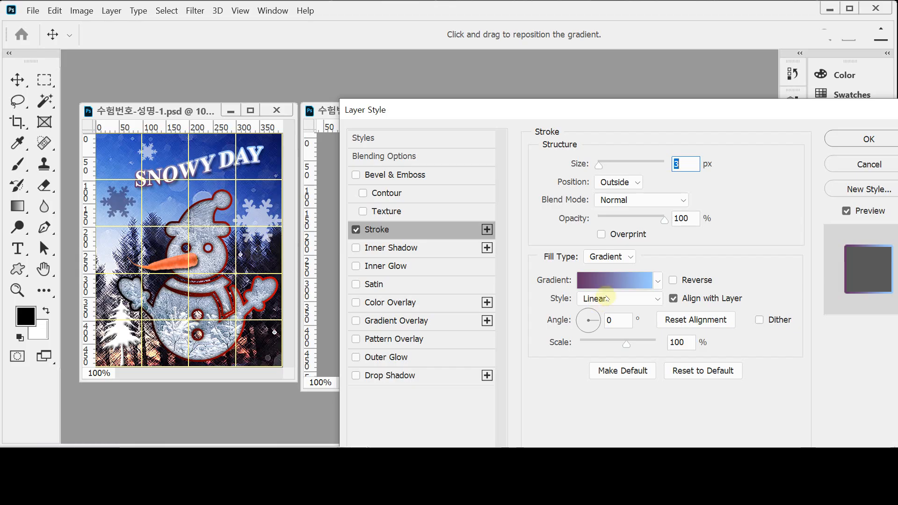
pyautogui.click(625, 321)
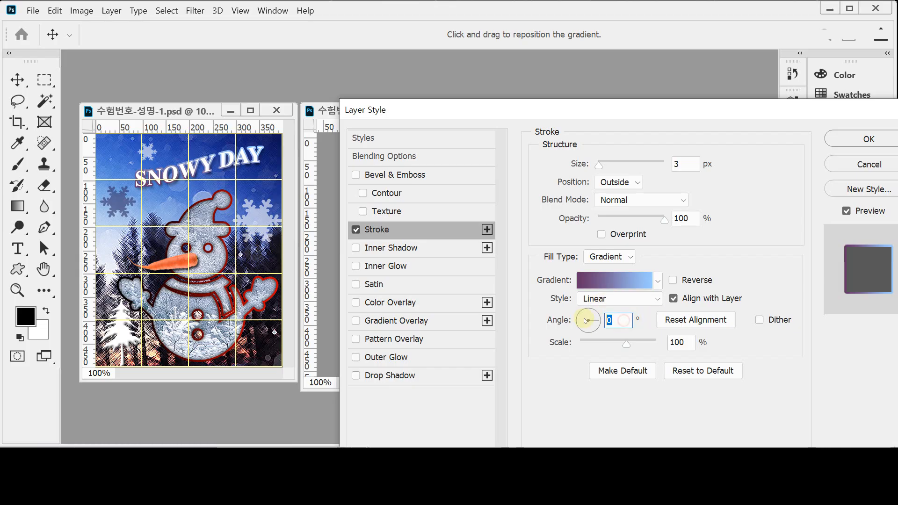
pyautogui.write('90')
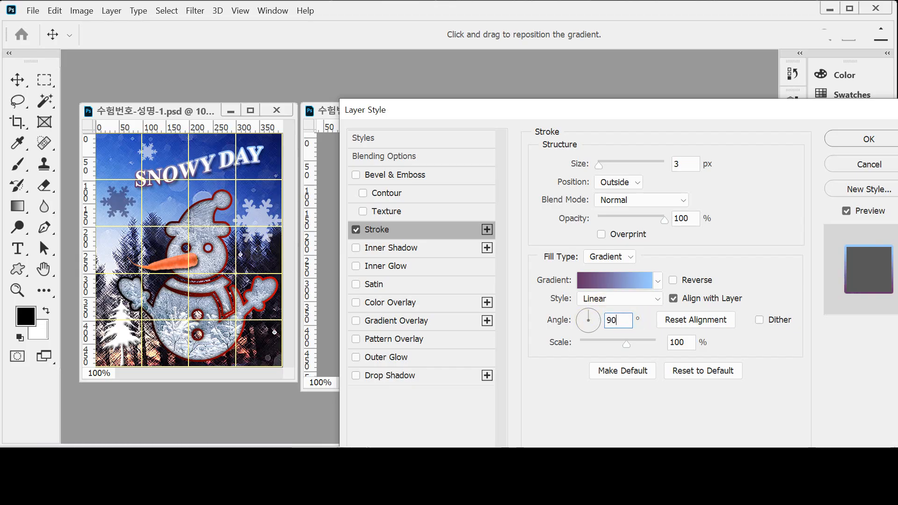
# Step: Add a Drop Shadow with 7 px distance and 7 px size to the title, and hide the grid in the working document
pyautogui.click(400, 375)
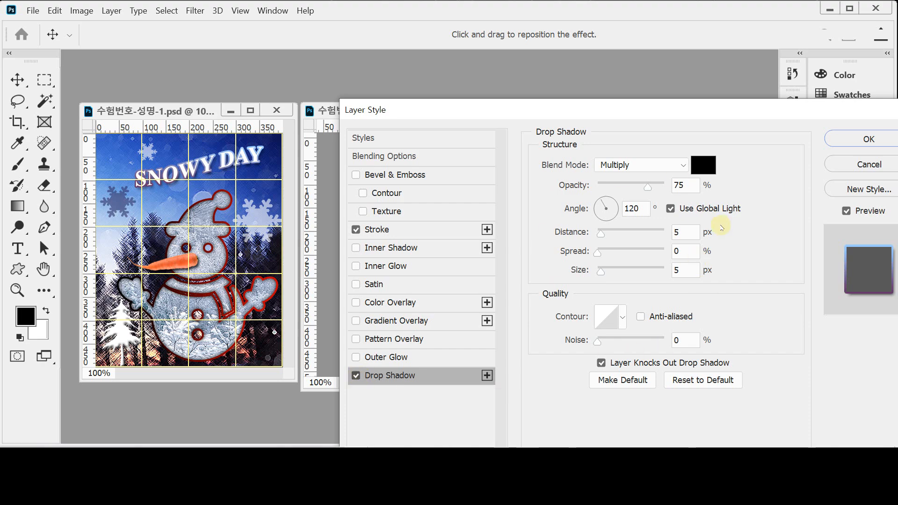
pyautogui.doubleClick(692, 233)
pyautogui.write('7')
pyautogui.press('Tab')
pyautogui.press('Tab')
pyautogui.write('7')
pyautogui.press('Return')
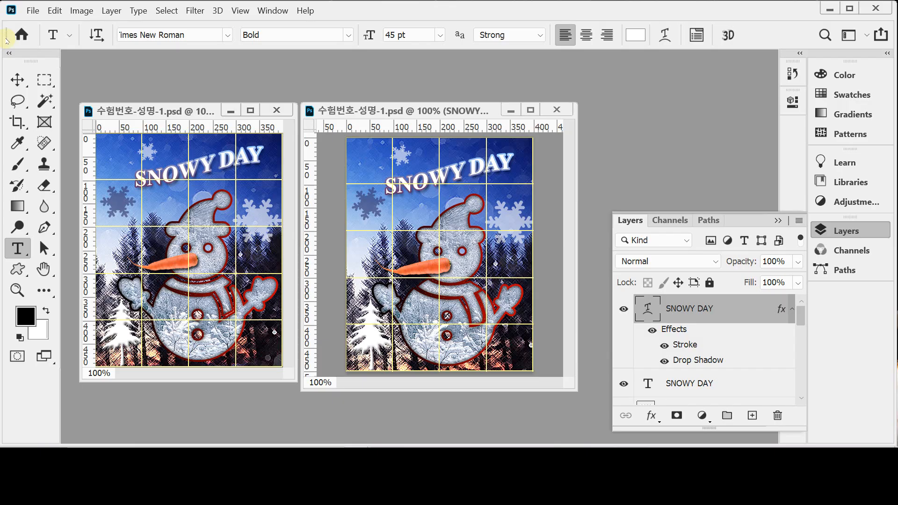
pyautogui.hotkey('ctrl', "'")
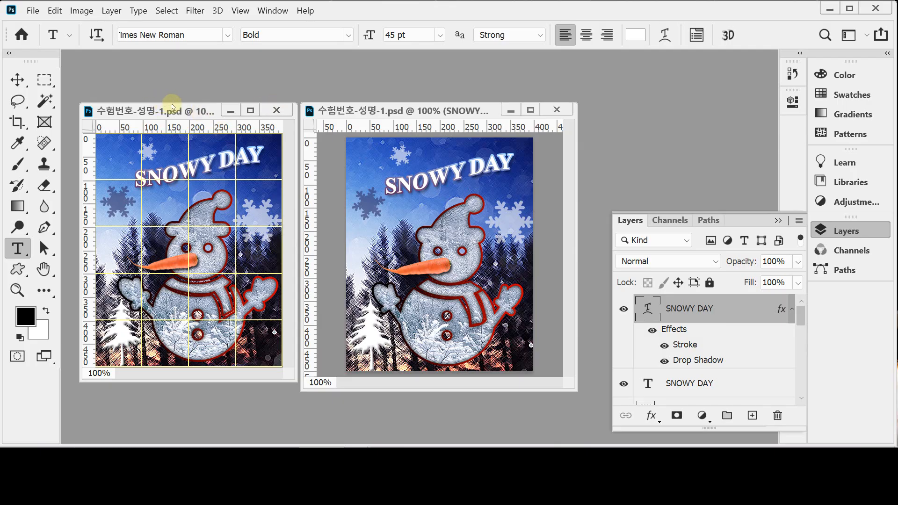
# Step: Save a JPEG version of the full-size document in the GTQ folder under Documents, with quality 8 and the Baseline ("Standard") format
pyautogui.hotkey('ctrl', 'shift', 's')
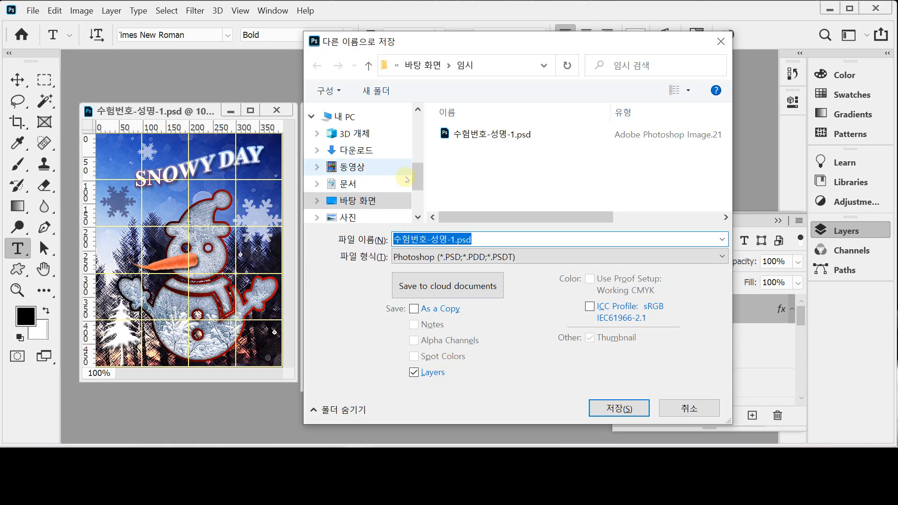
pyautogui.click(353, 187)
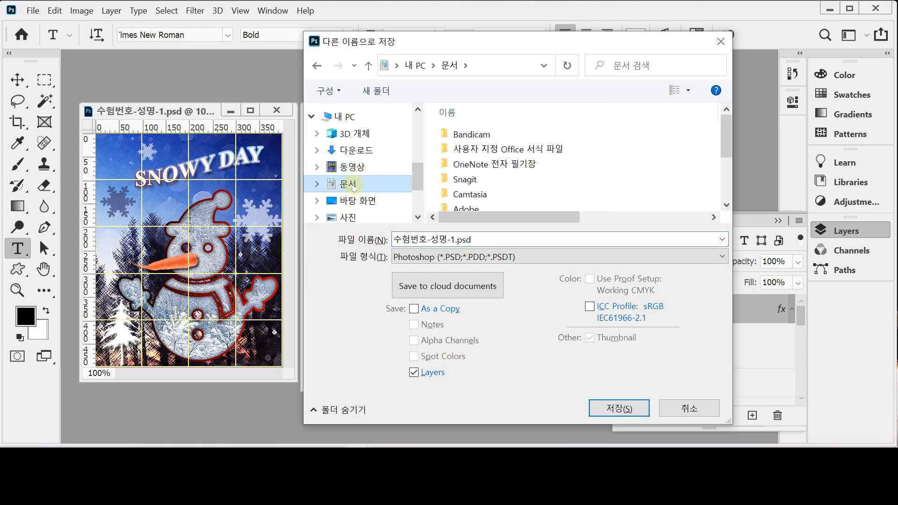
pyautogui.scroll(-2, 581, 178)
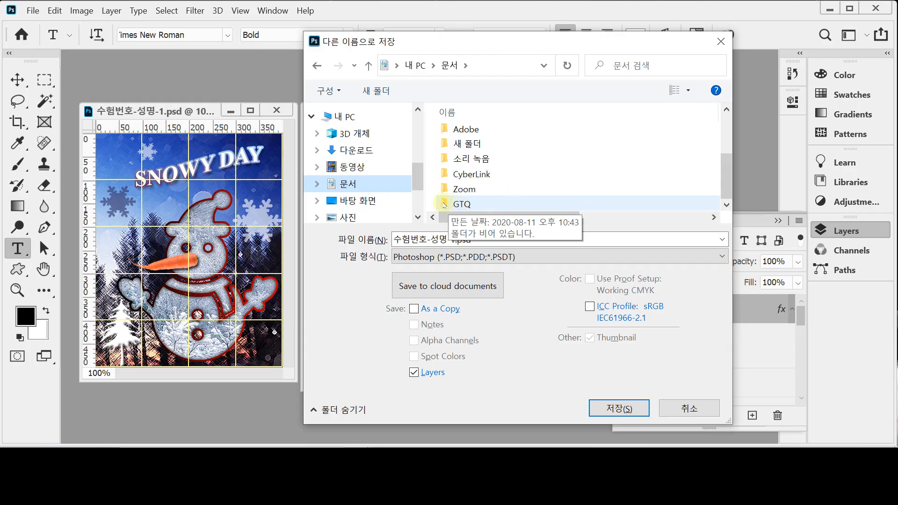
pyautogui.doubleClick(443, 205)
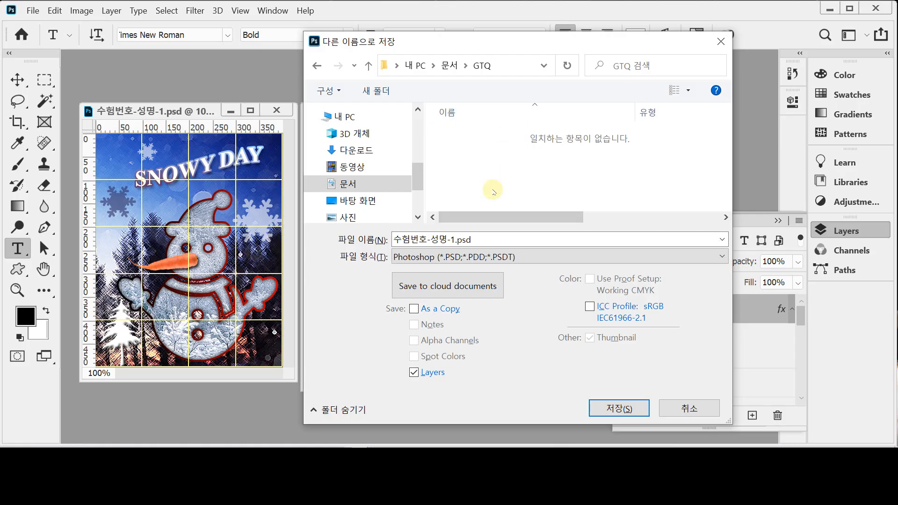
pyautogui.click(496, 257)
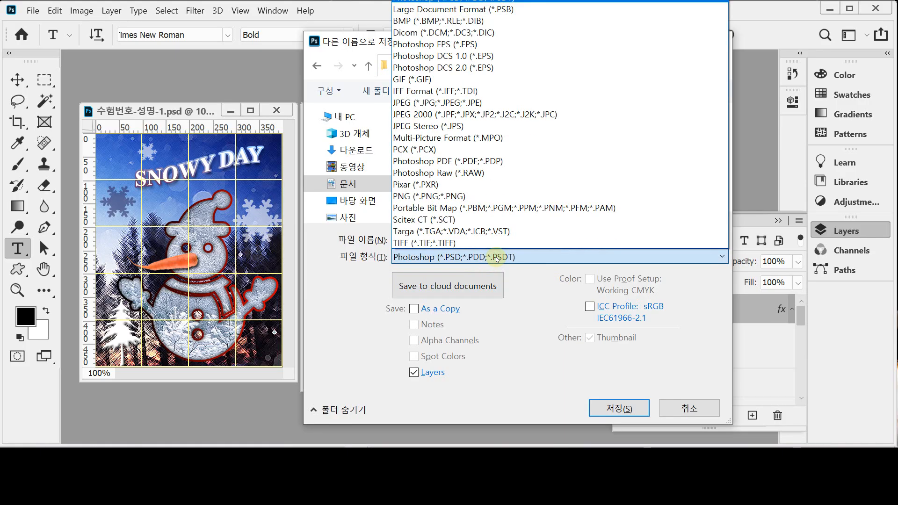
pyautogui.click(463, 103)
pyautogui.click(604, 408)
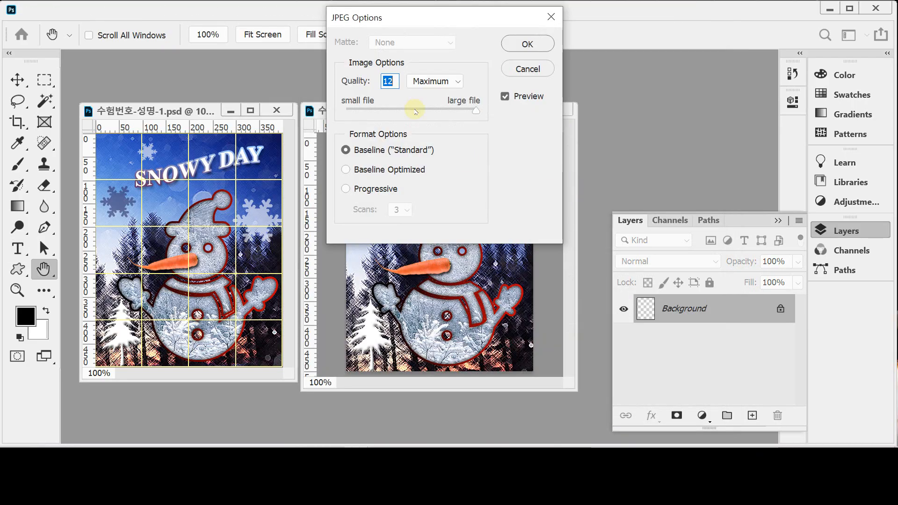
pyautogui.write('8')
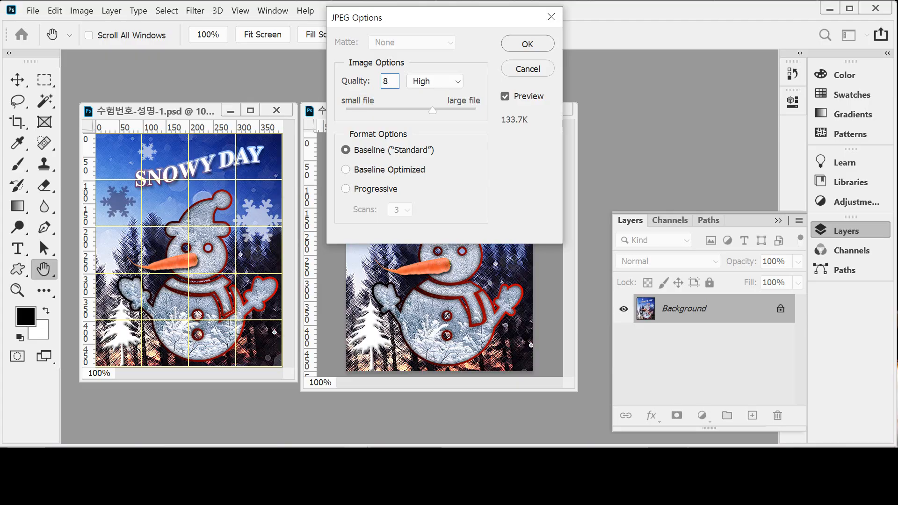
pyautogui.press('Return')
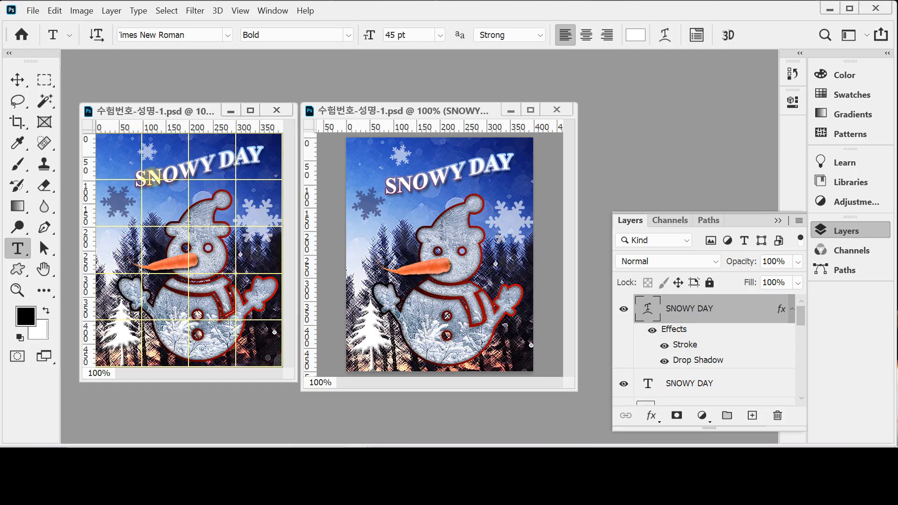
# Step: Resize the working image to 40 × 50 pixels, keeping its proportions and the 72 pixels/inch resolution
pyautogui.click(81, 10)
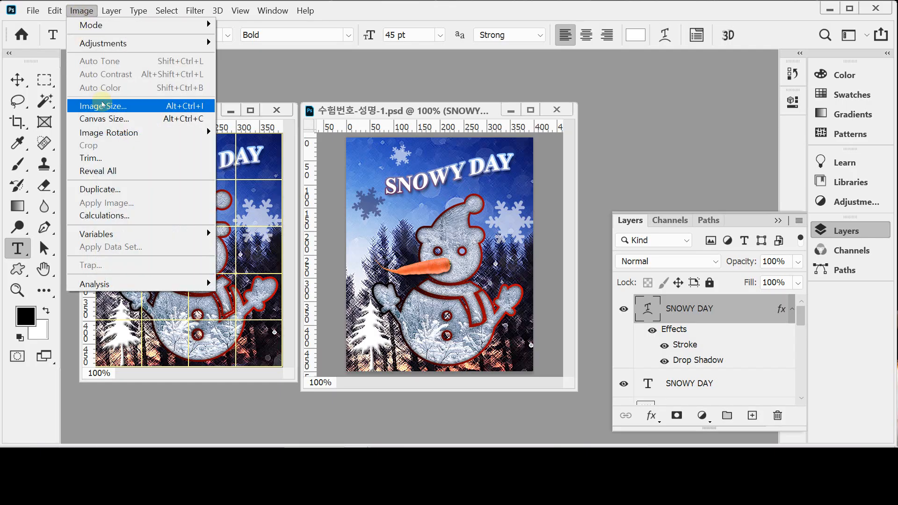
pyautogui.click(126, 109)
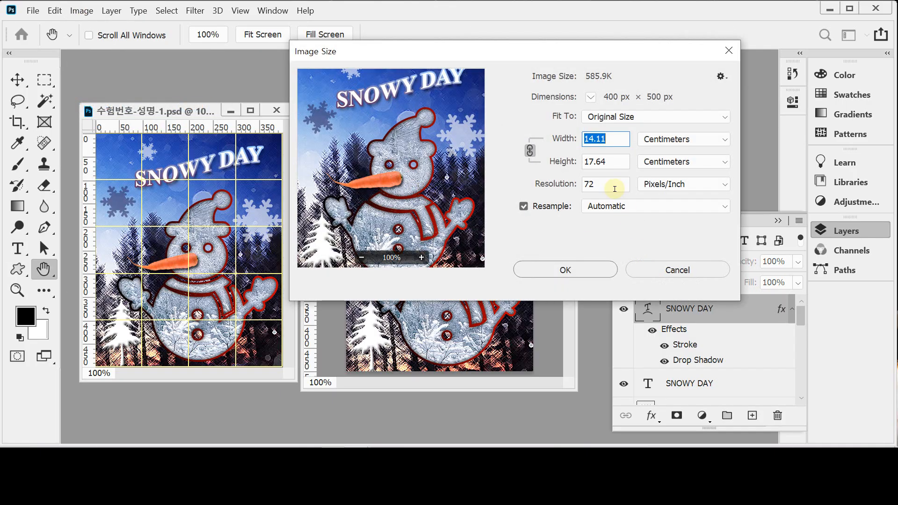
pyautogui.click(673, 139)
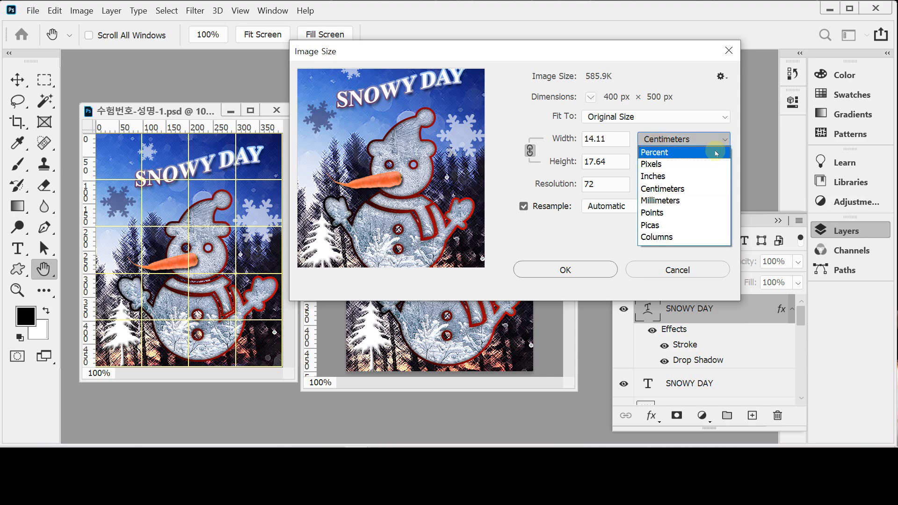
pyautogui.click(666, 170)
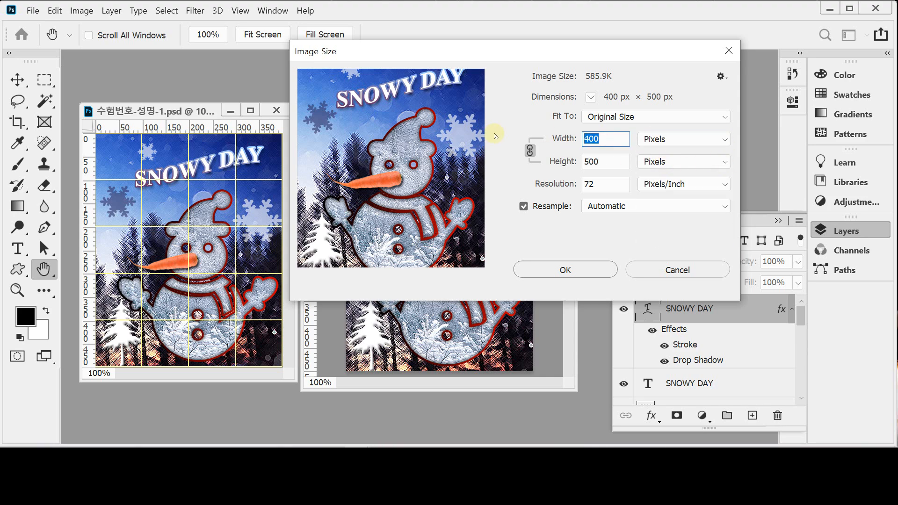
pyautogui.write('40')
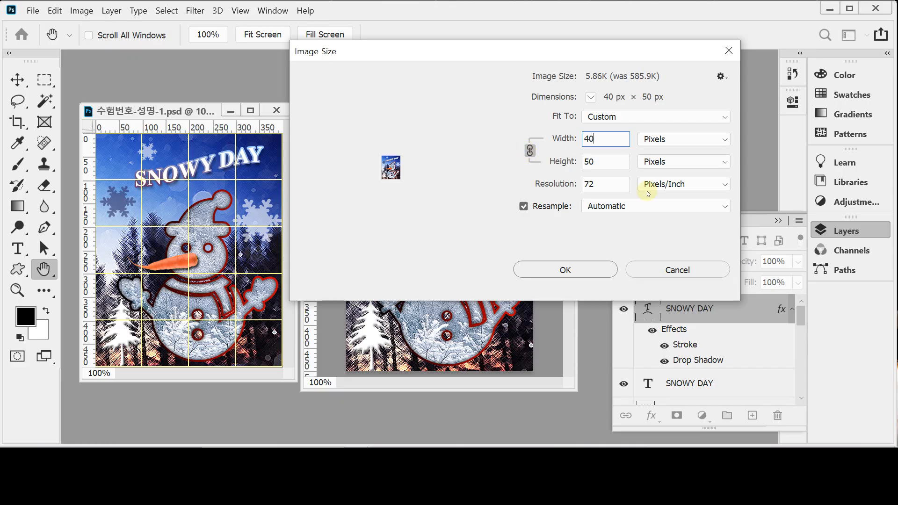
pyautogui.click(567, 270)
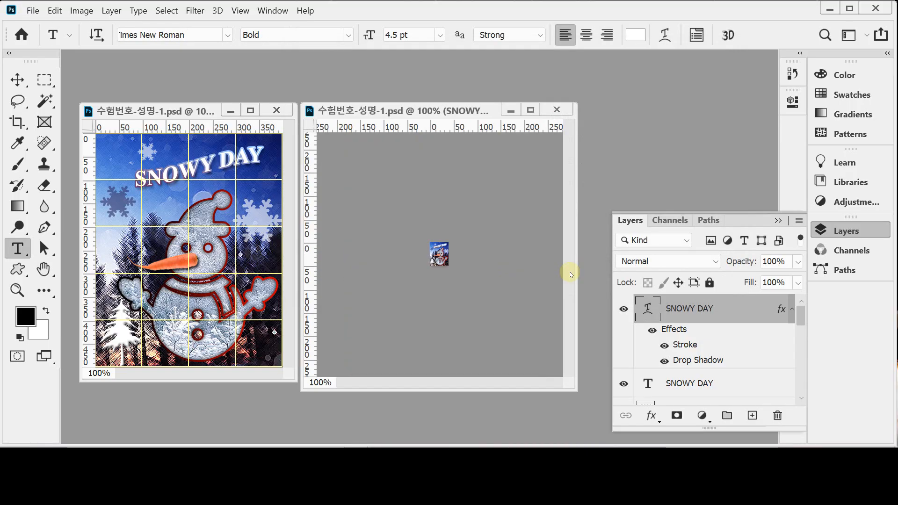
# Step: Save the reduced document as the layered Photoshop file 수험번호-성명-1.psd in the GTQ folder under Documents
pyautogui.hotkey('ctrl', 'shift', 's')
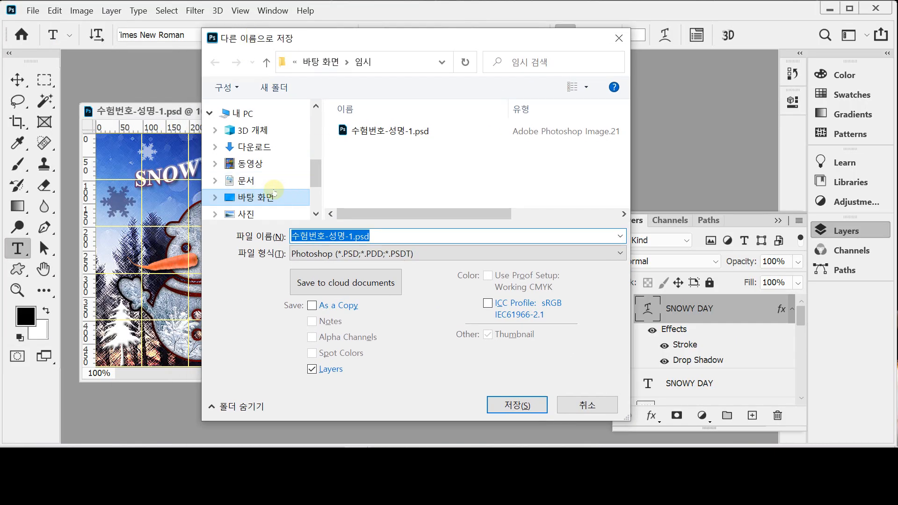
pyautogui.click(247, 181)
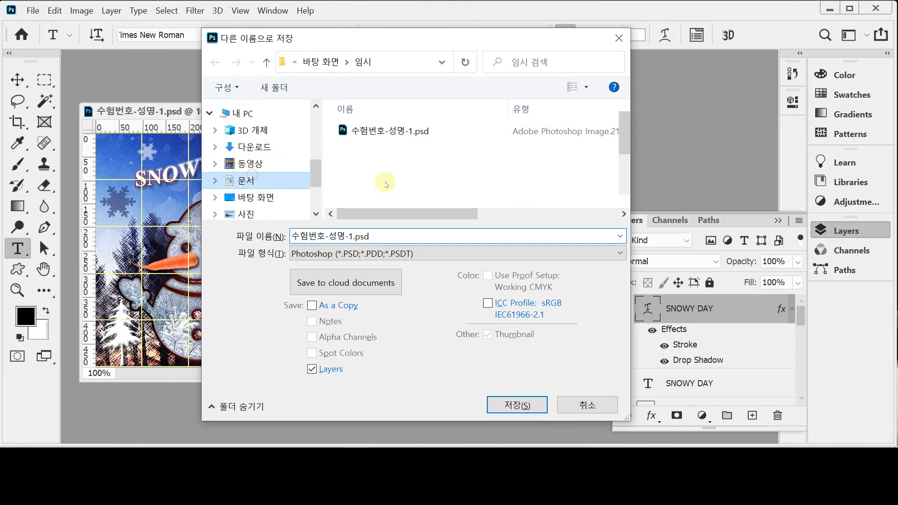
pyautogui.doubleClick(388, 200)
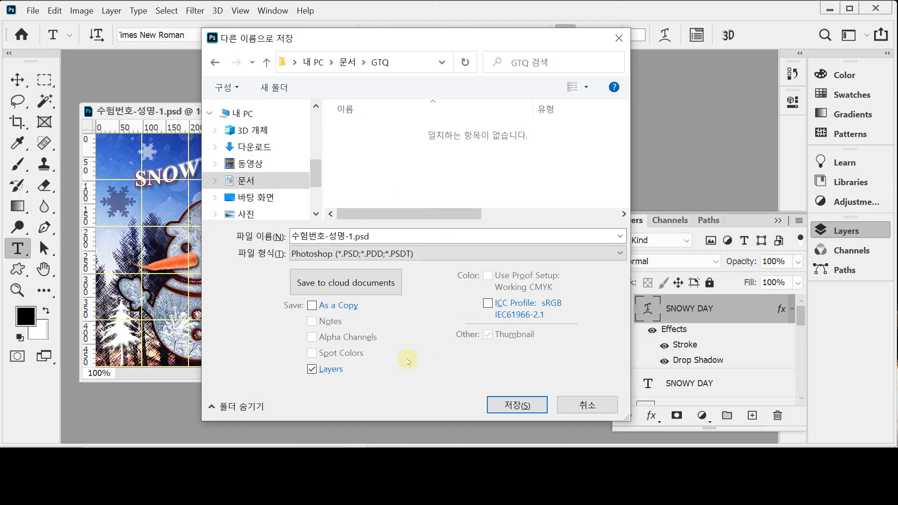
pyautogui.click(512, 406)
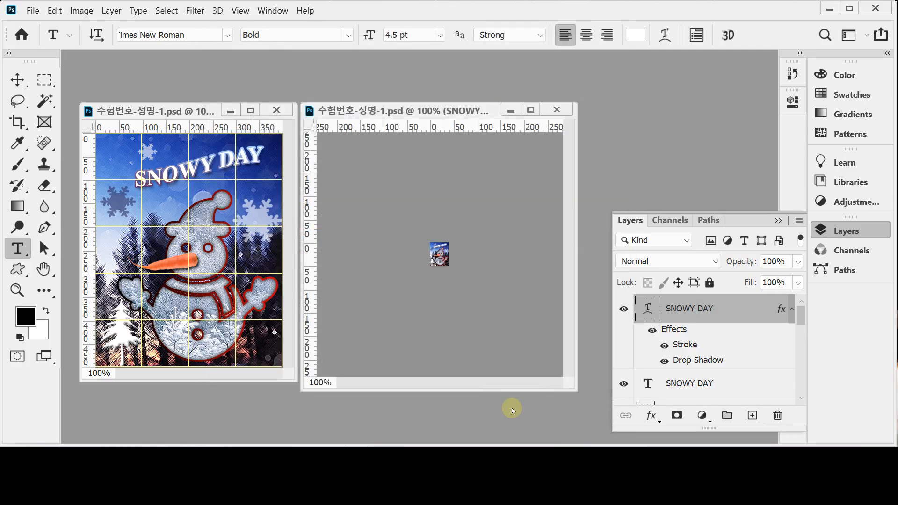